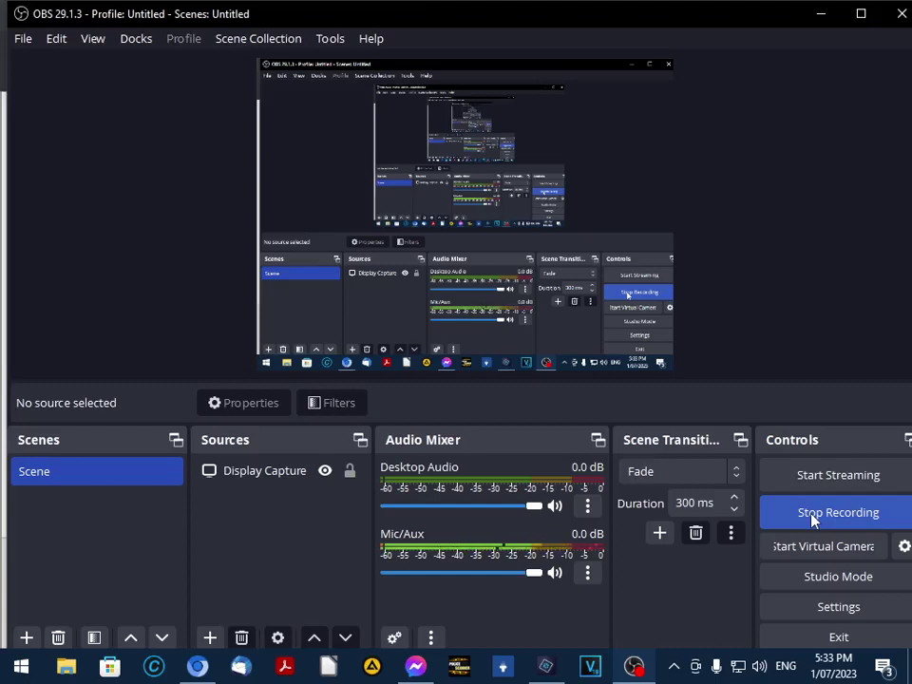
- Switch to Photoshop Elements and bring up the Wednesday Maximum Temperatures image
click(821, 15)
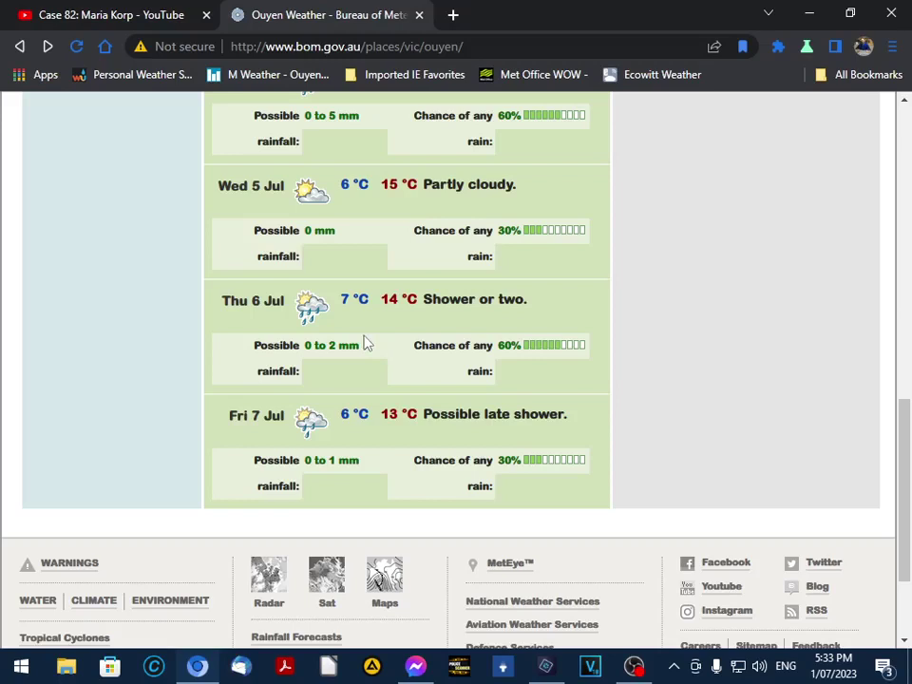
click(549, 668)
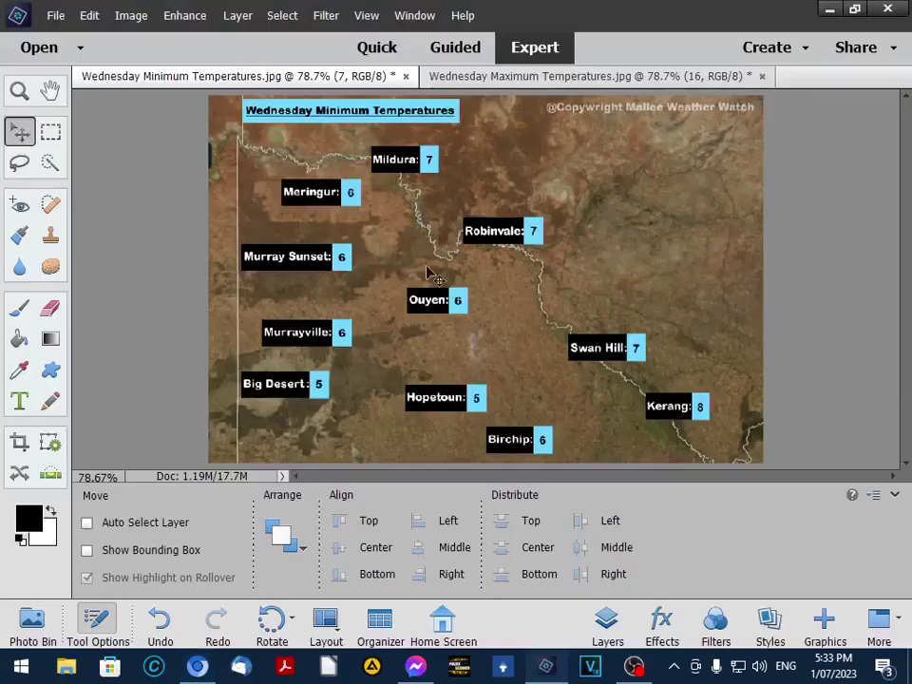
click(439, 77)
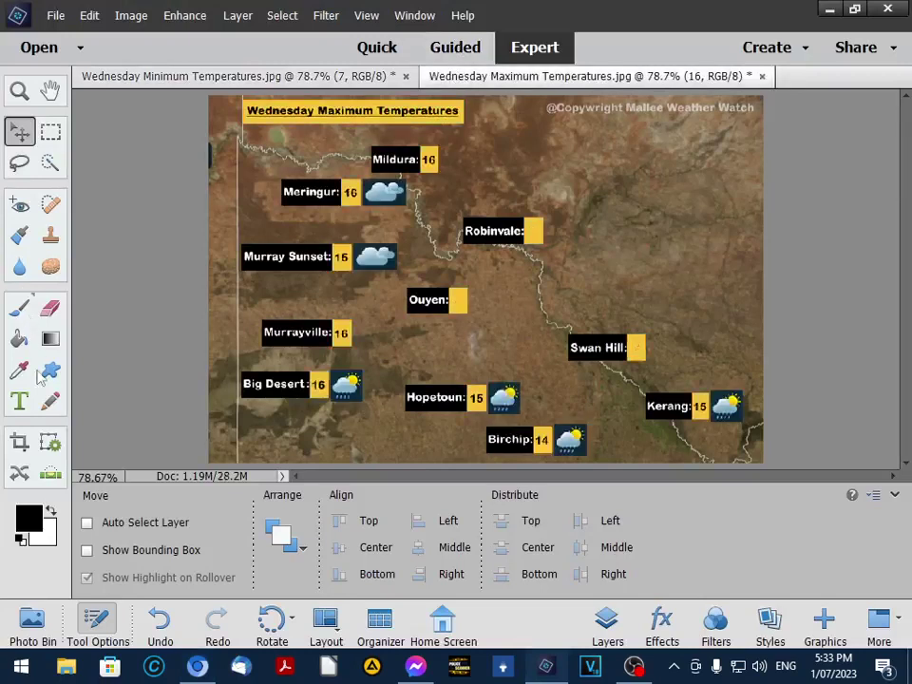
- Add the text 15 in the yellow box beside the Ouyen label with the Type tool
click(19, 401)
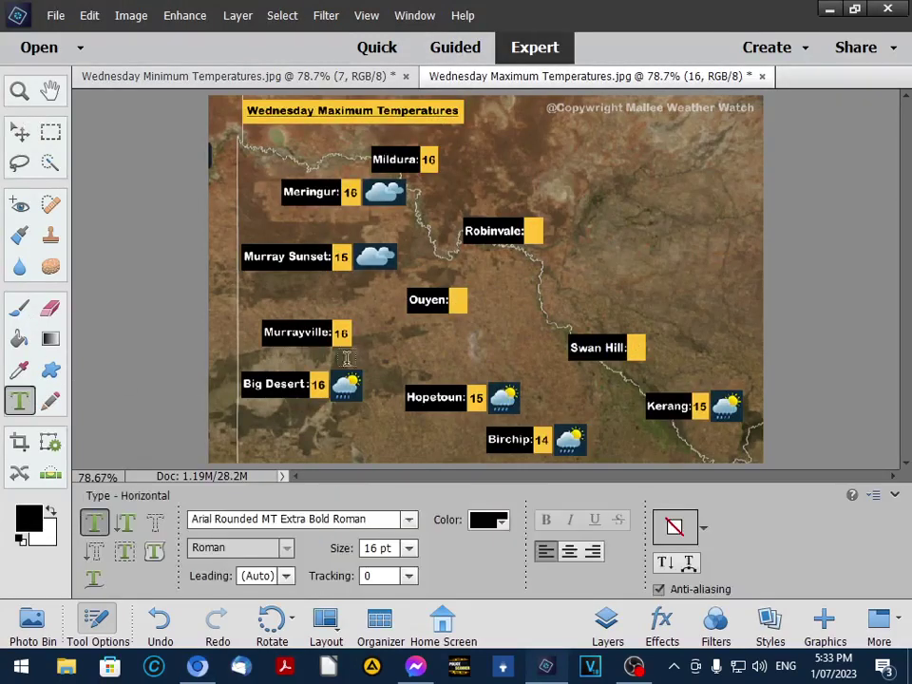
click(453, 300)
text(15)
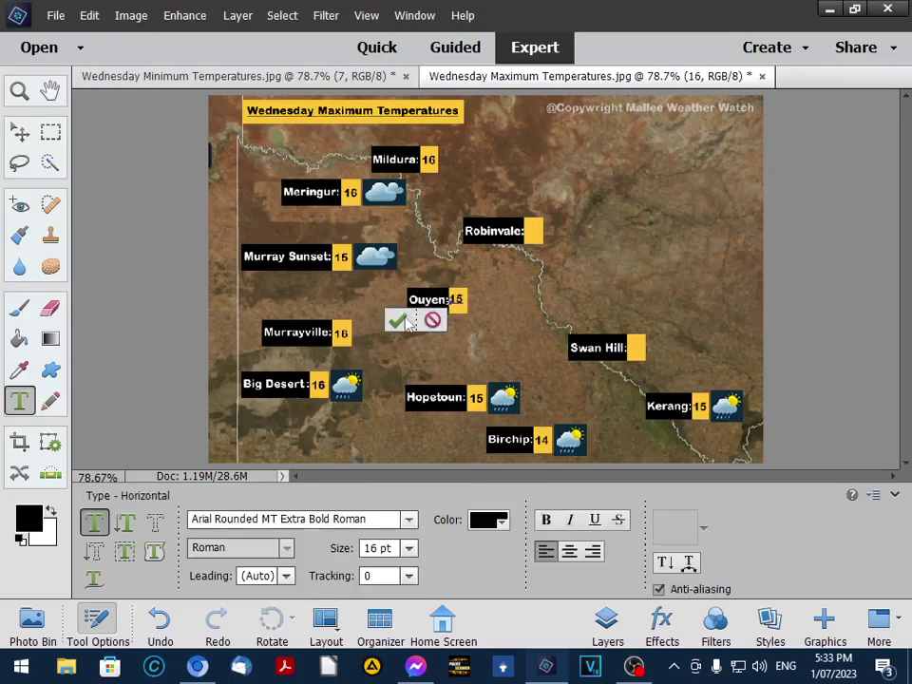
click(397, 320)
key(v)
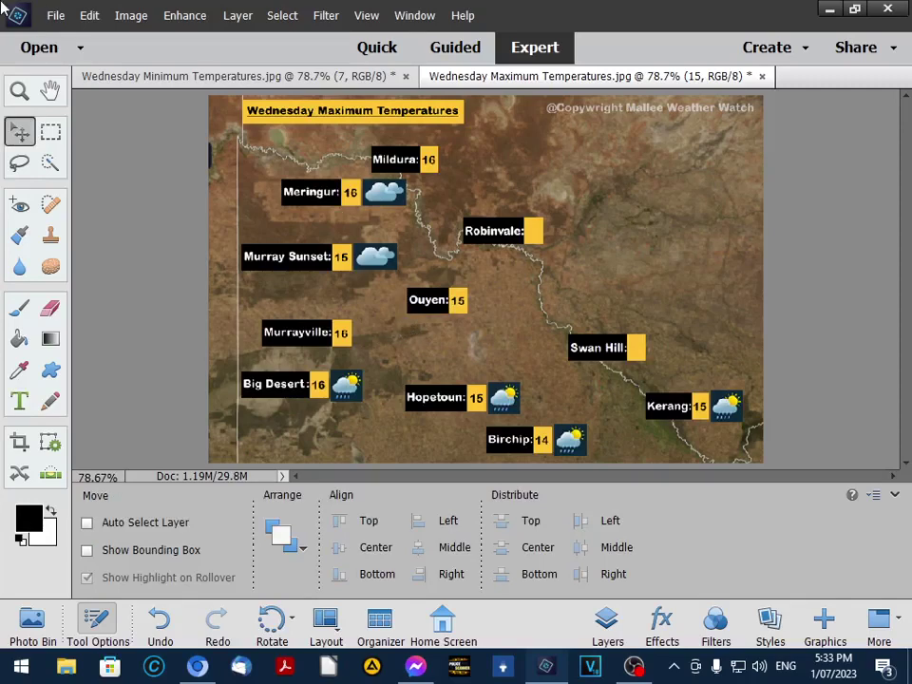
- Place the Mostly Sunny 80 weather icon on the map directly beside Ouyen's temperature box
click(56, 16)
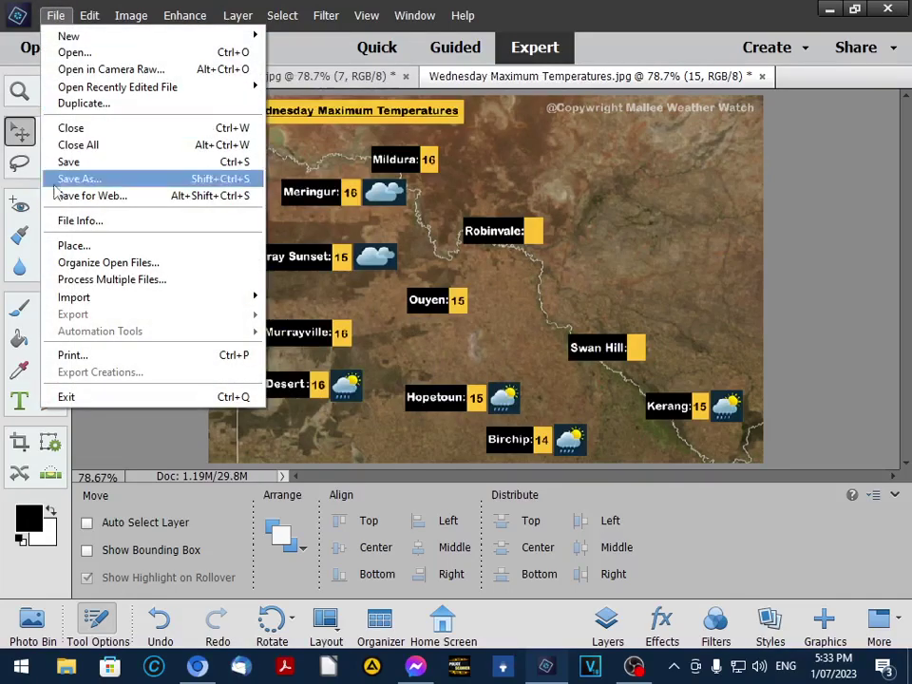
click(63, 247)
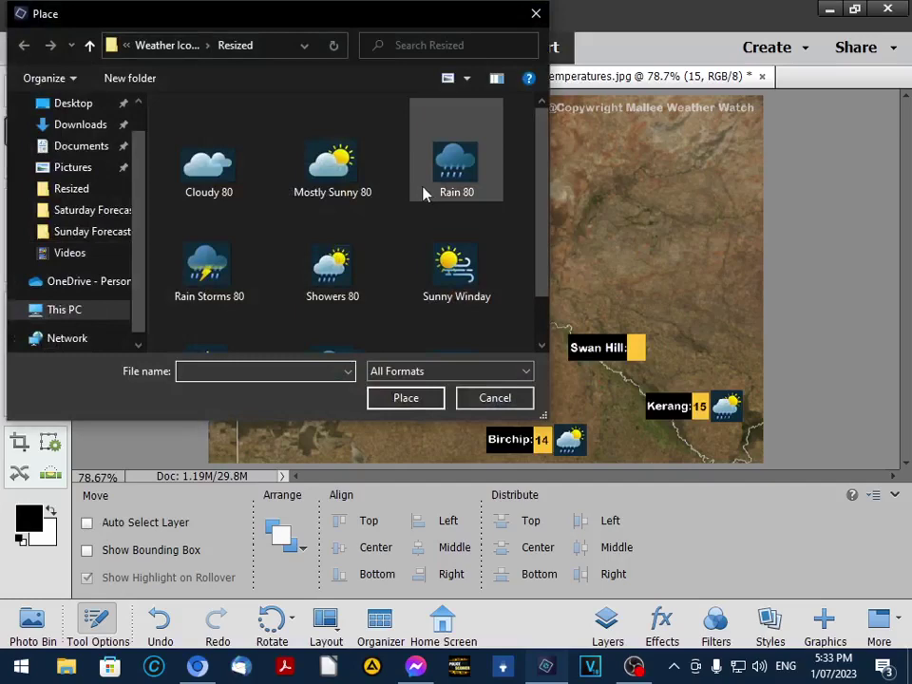
double_click(335, 168)
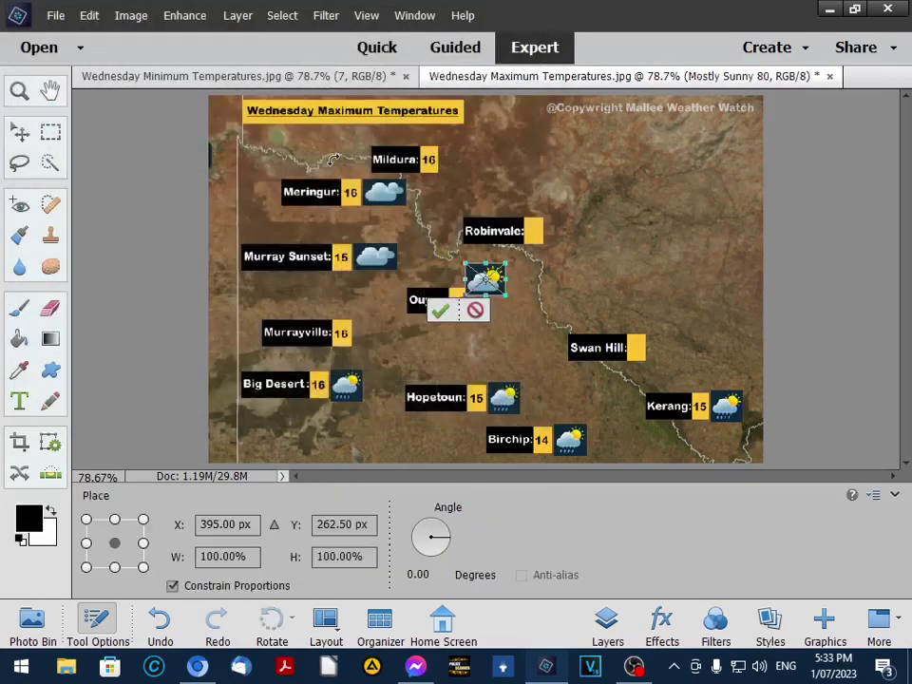
click(440, 311)
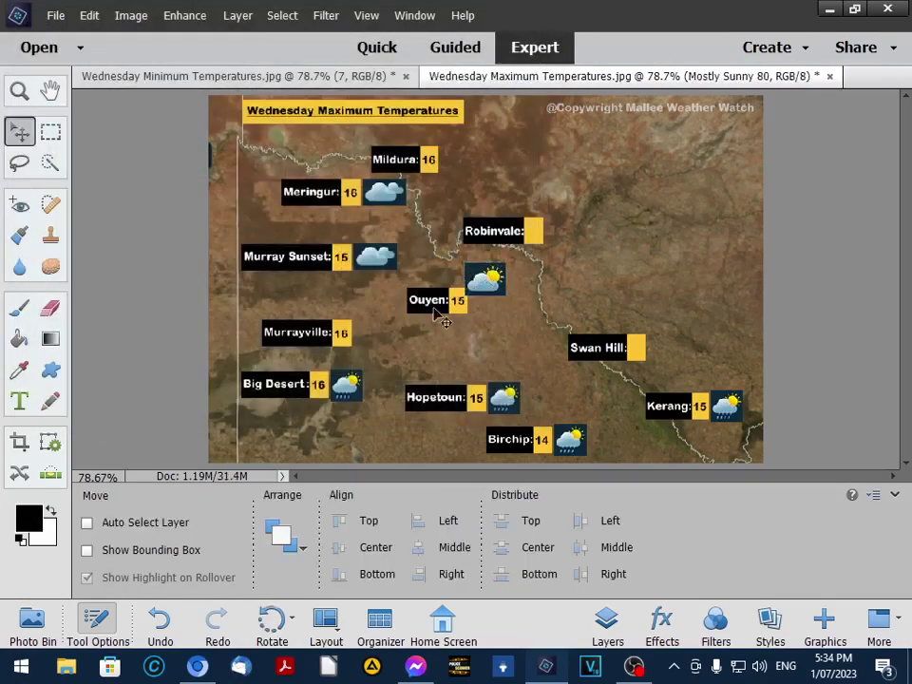
drag(486, 285, 489, 303)
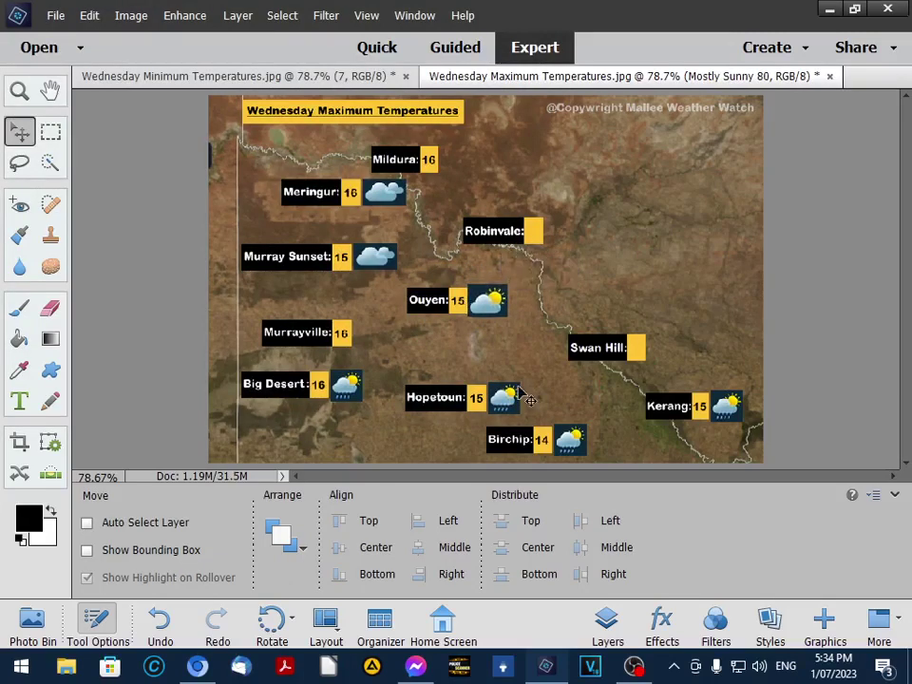
key(Right)
key(Right)
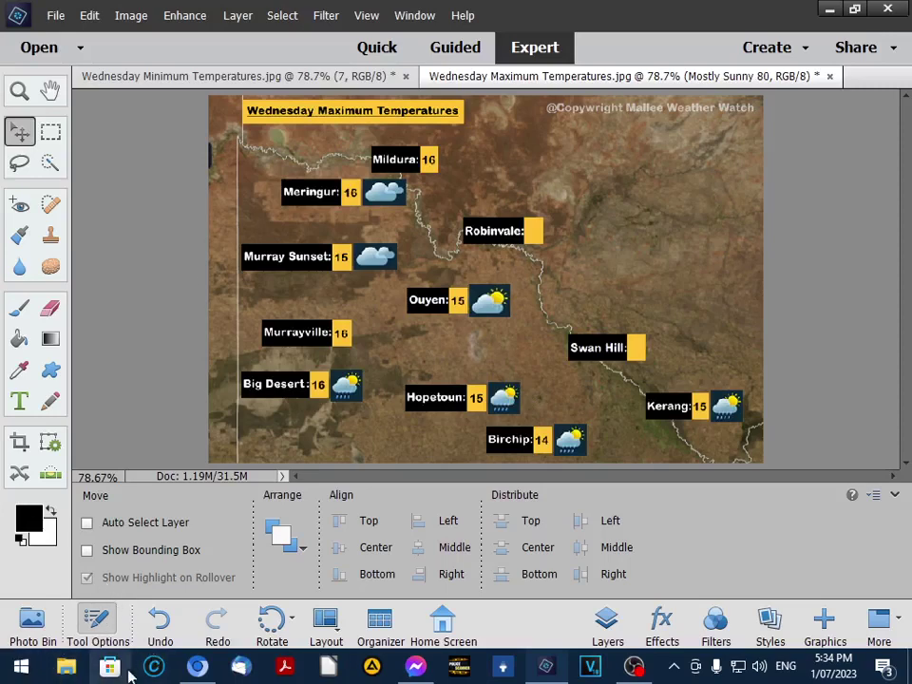
- Switch to the browser and check Wednesday 5 July on the bookmarked Bureau of Meteorology forecast for Robinvale
click(197, 668)
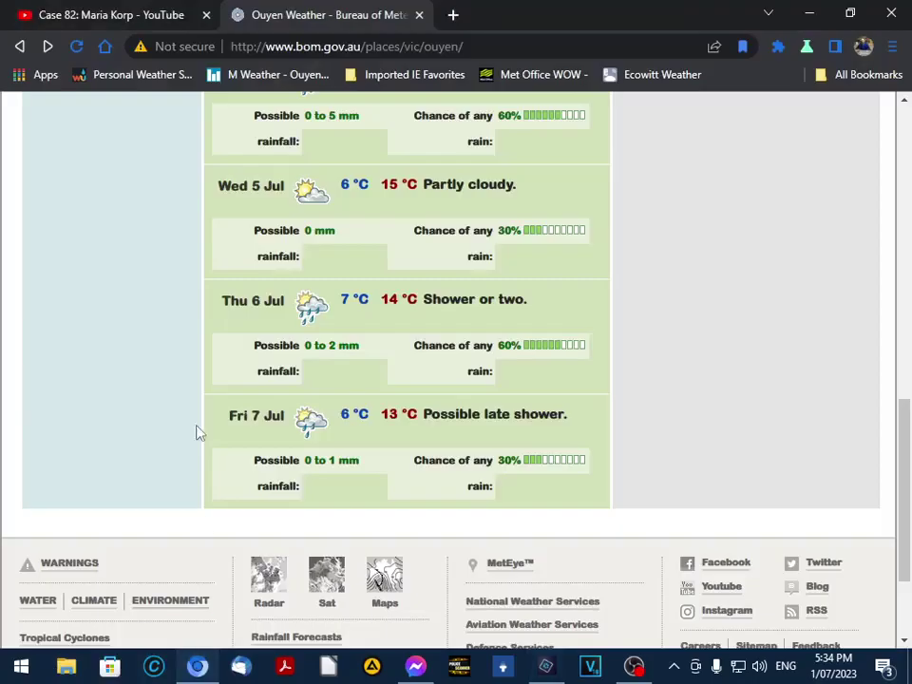
click(382, 76)
mouse_move(446, 307)
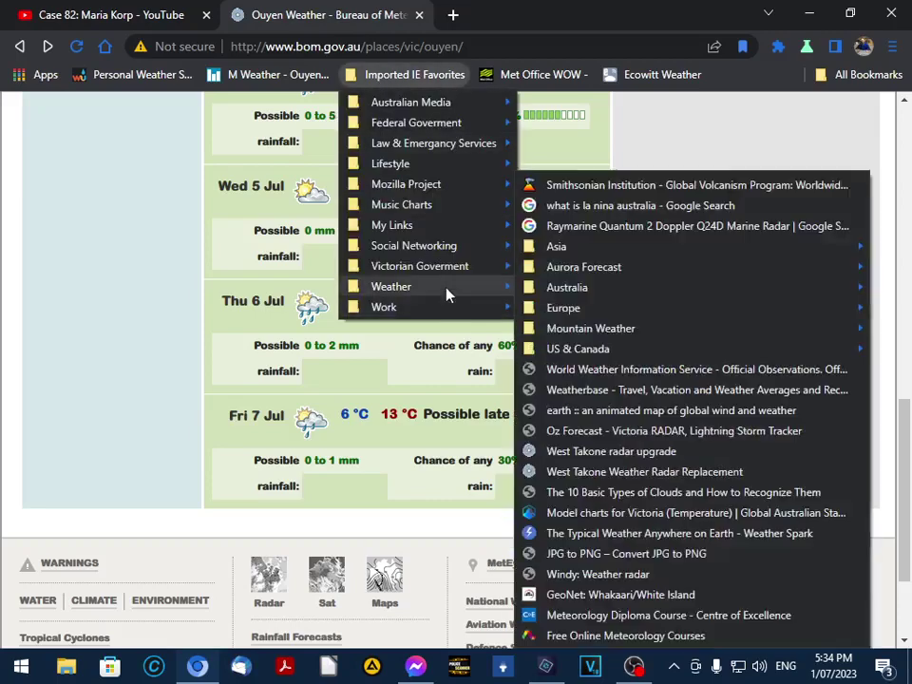
mouse_move(541, 290)
mouse_move(478, 271)
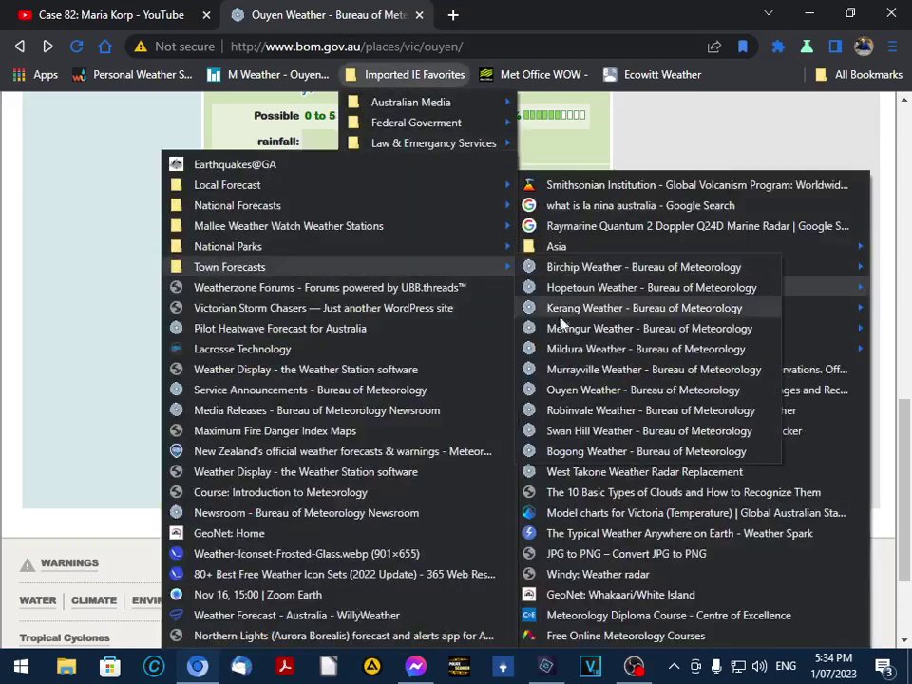
click(561, 409)
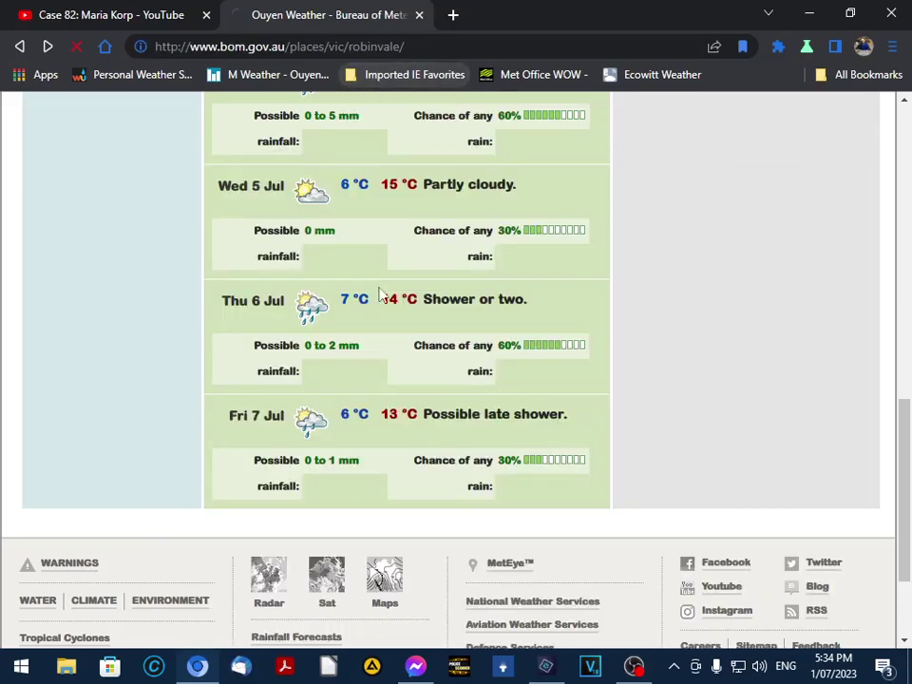
scroll(388, 310, down, 3)
scroll(388, 311, down, 4)
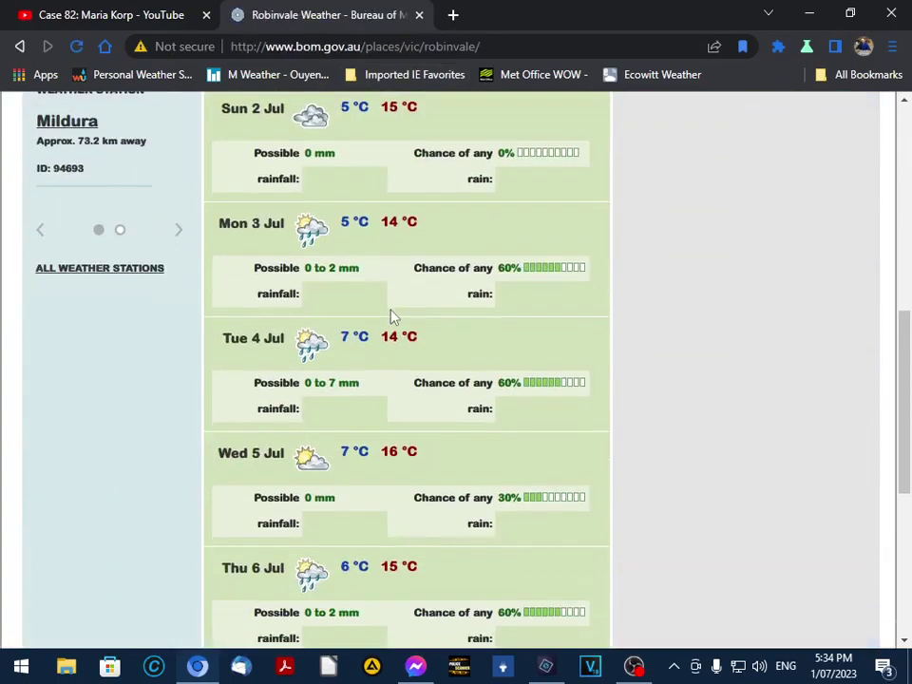
scroll(395, 317, down, 1)
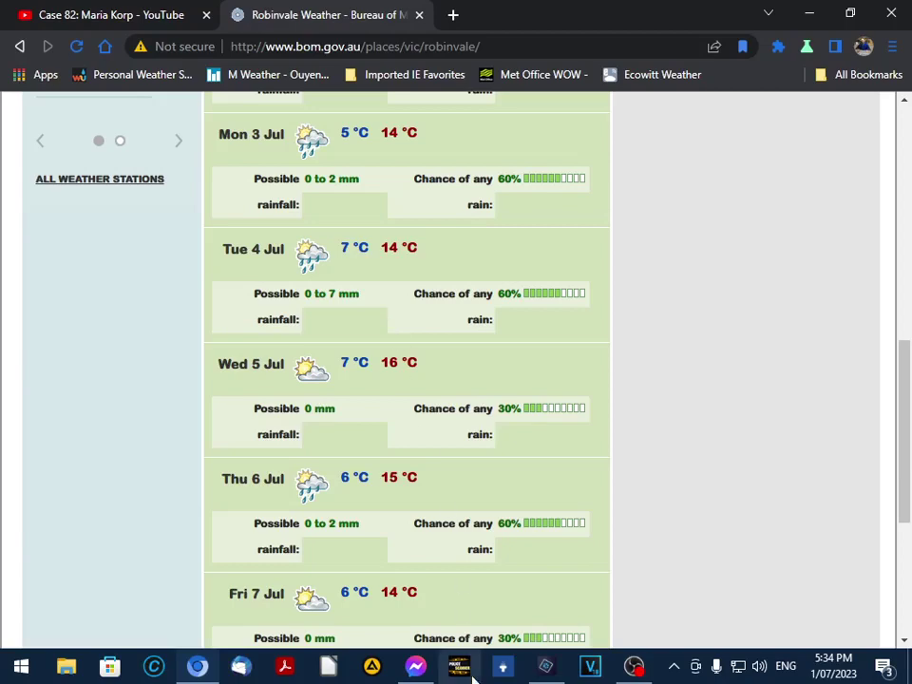
- Back in Photoshop Elements, add the text 16 in the yellow box beside the Robinvale label
click(547, 671)
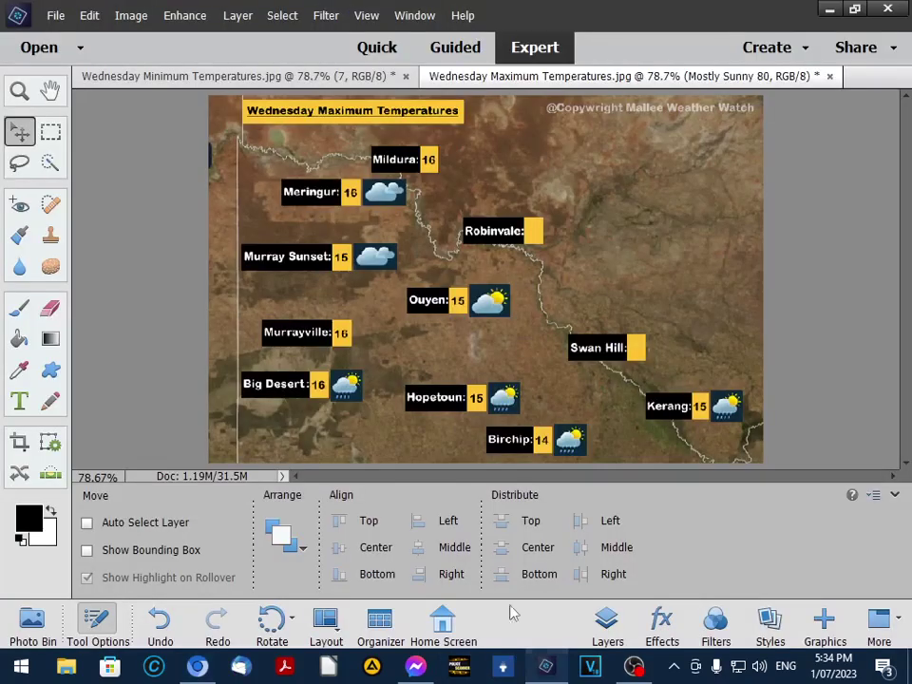
key(t)
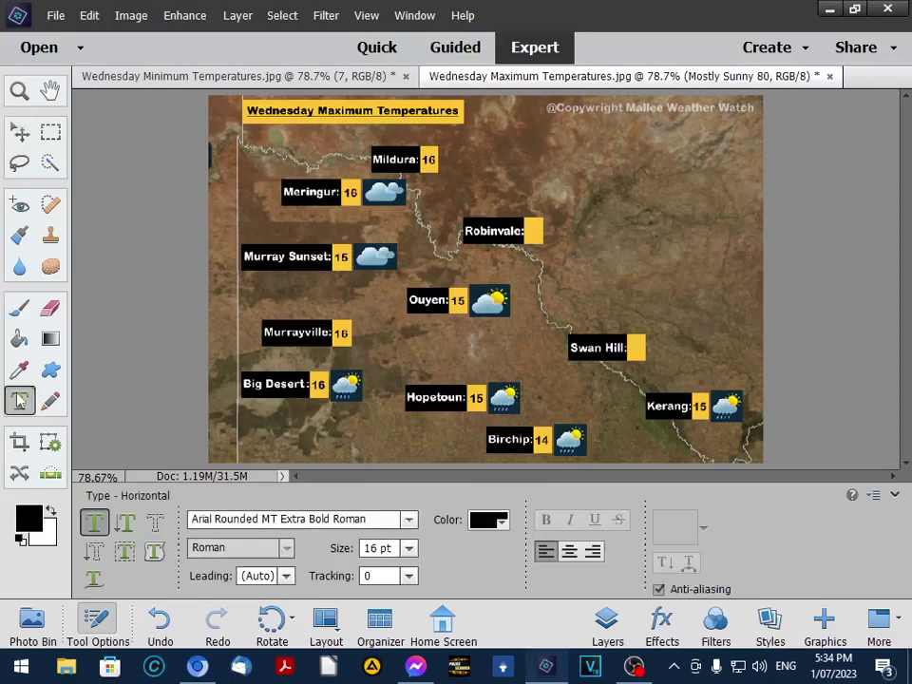
click(526, 231)
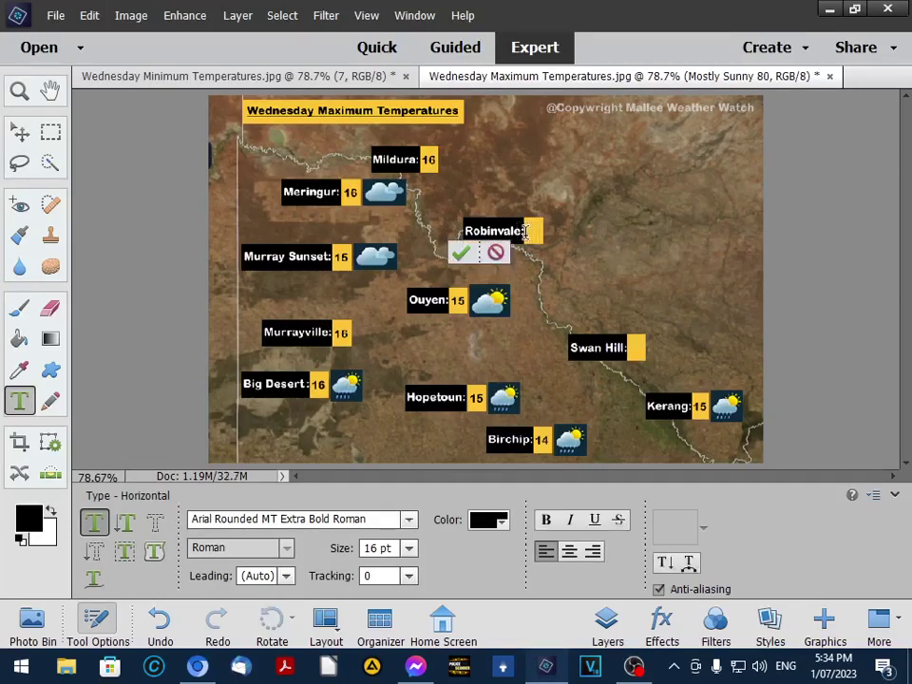
text(16)
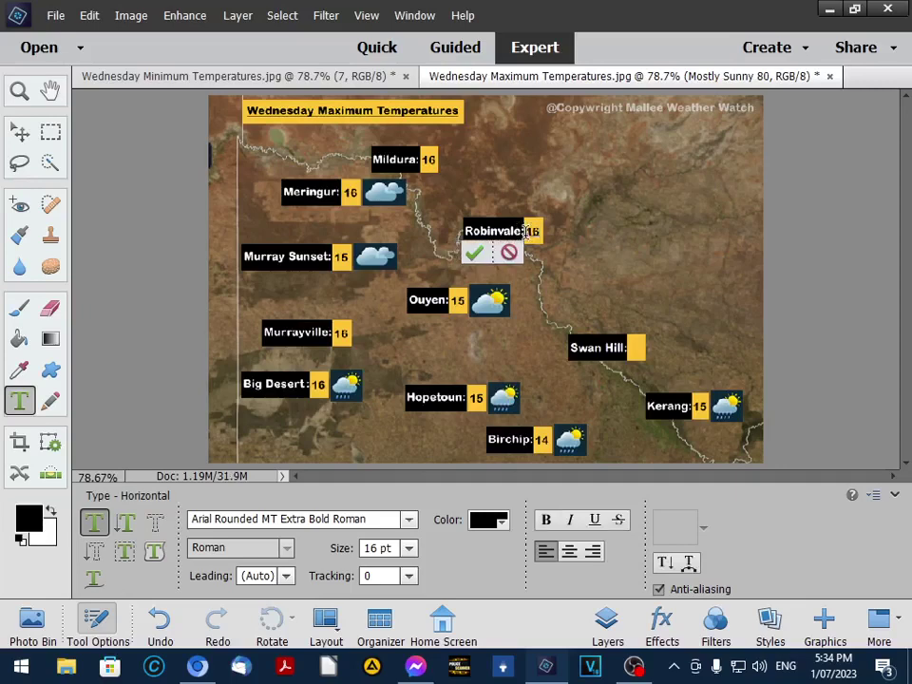
click(473, 253)
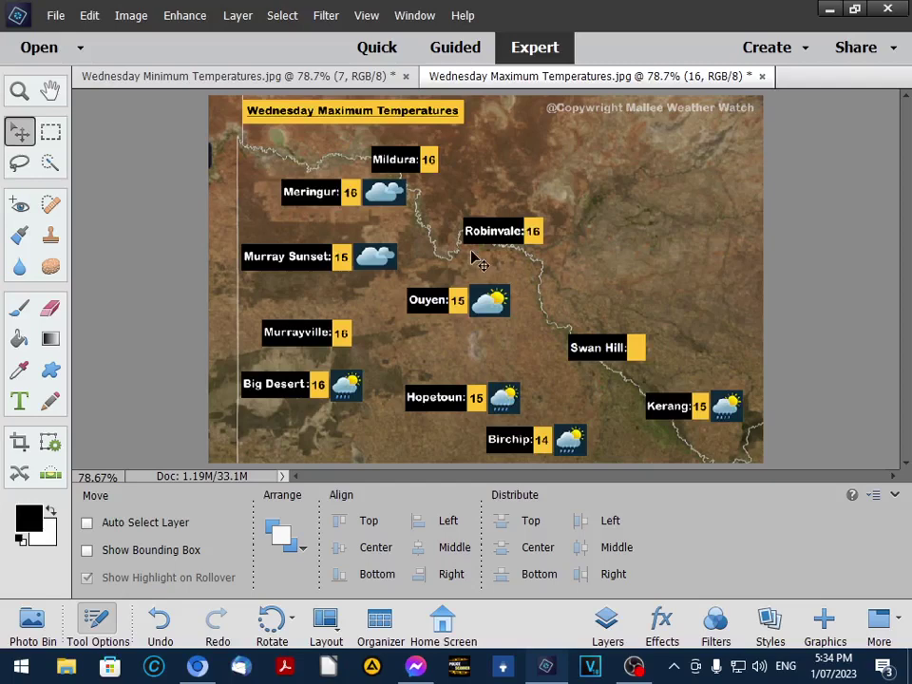
- Place the Mostly Sunny 80 weather icon directly beside Robinvale's temperature box
click(57, 17)
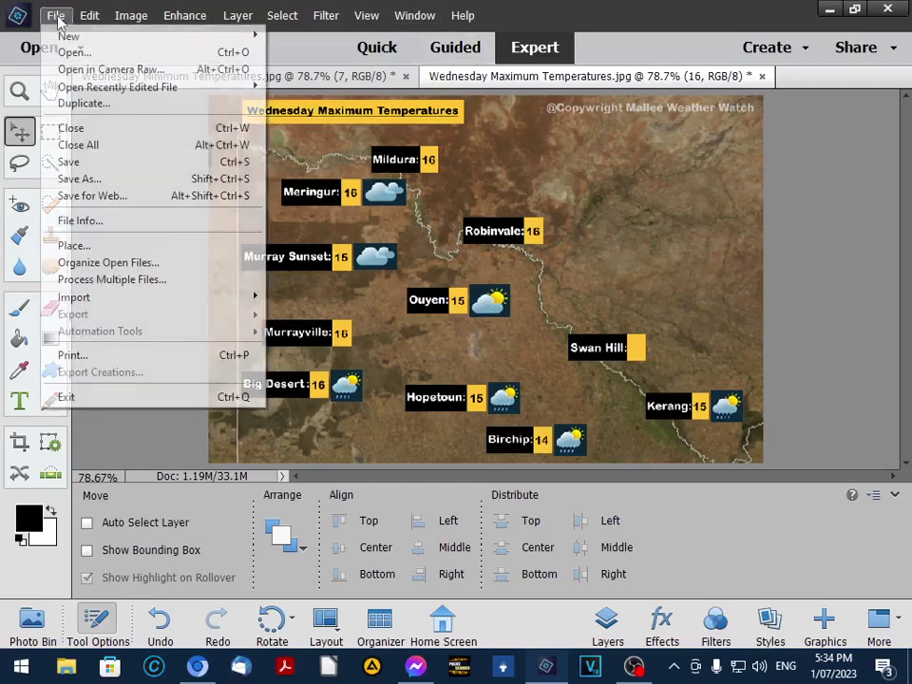
click(62, 262)
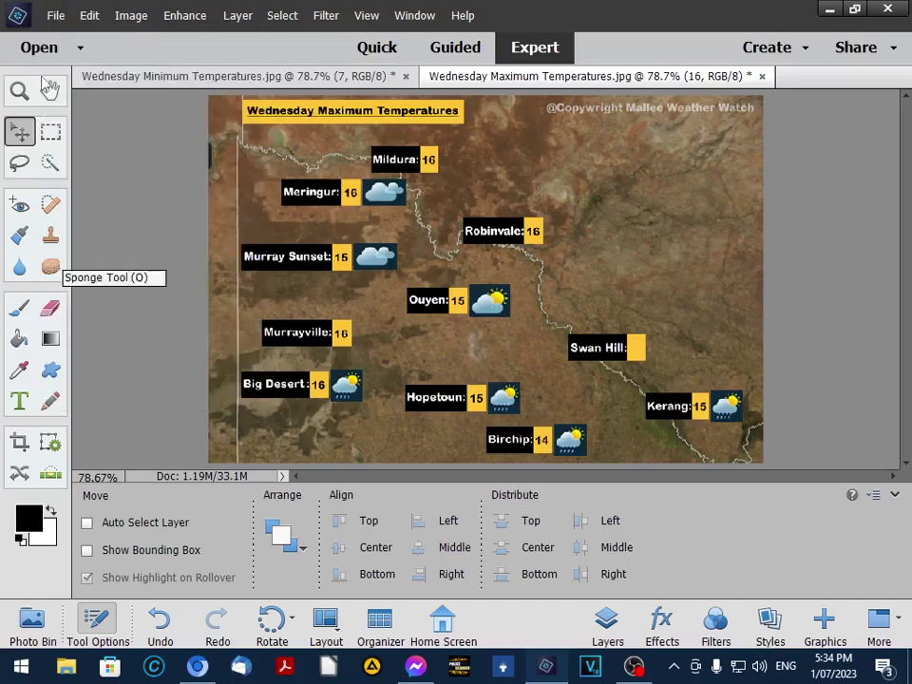
click(52, 17)
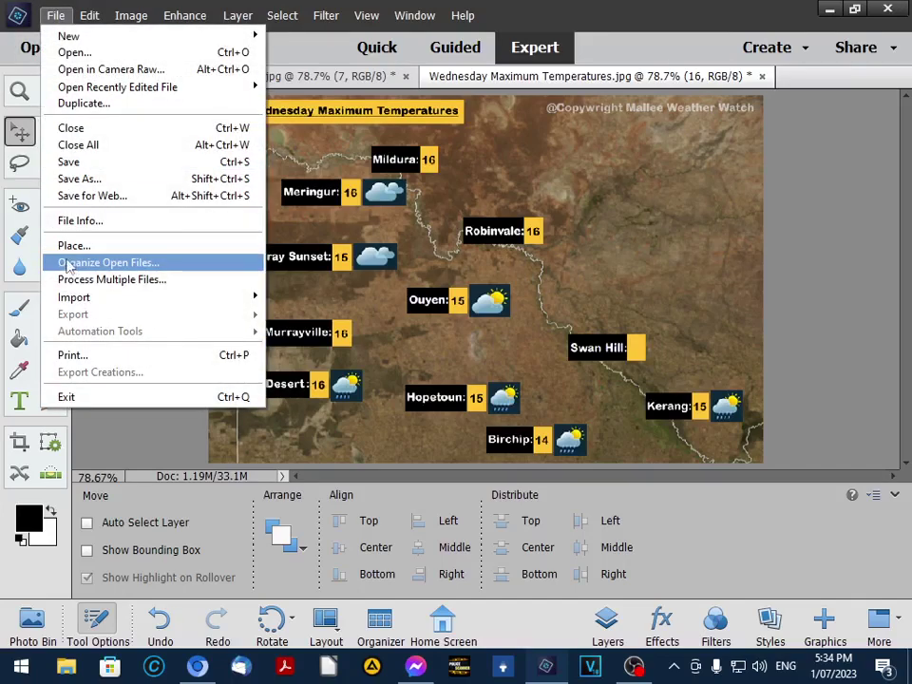
click(69, 245)
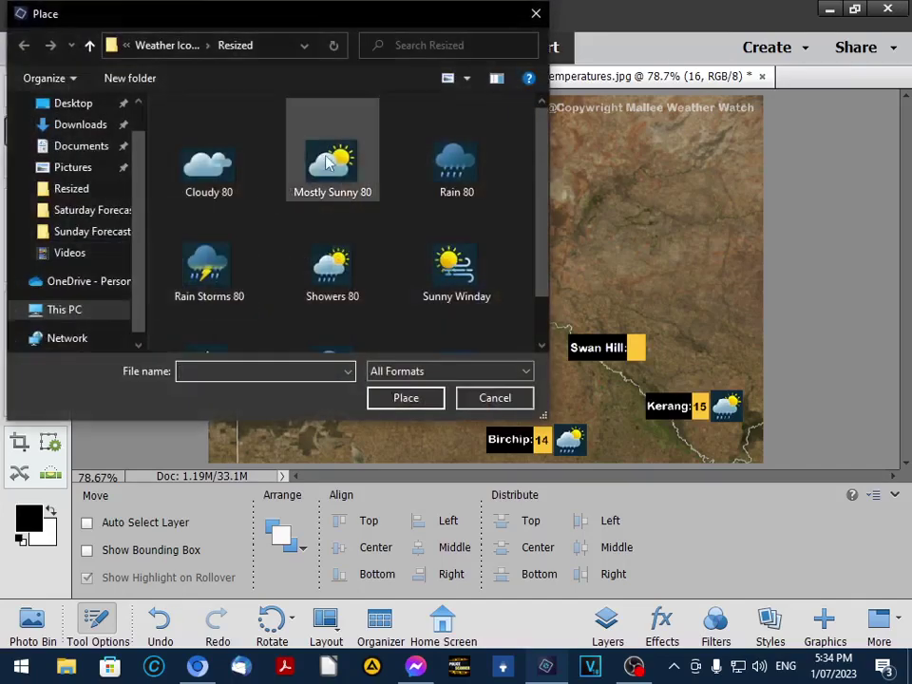
double_click(328, 164)
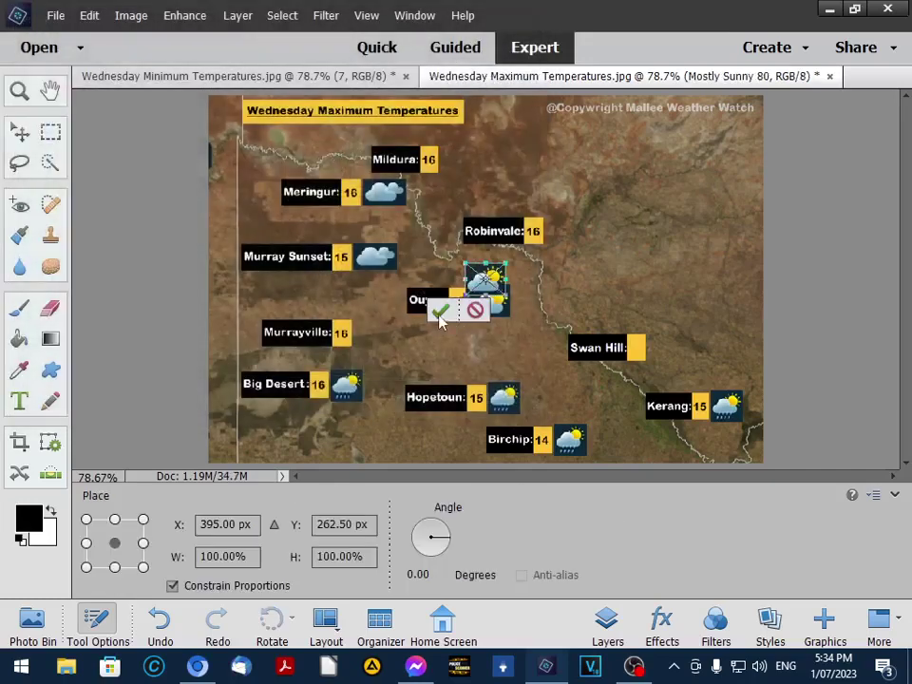
click(440, 312)
drag(482, 291, 561, 239)
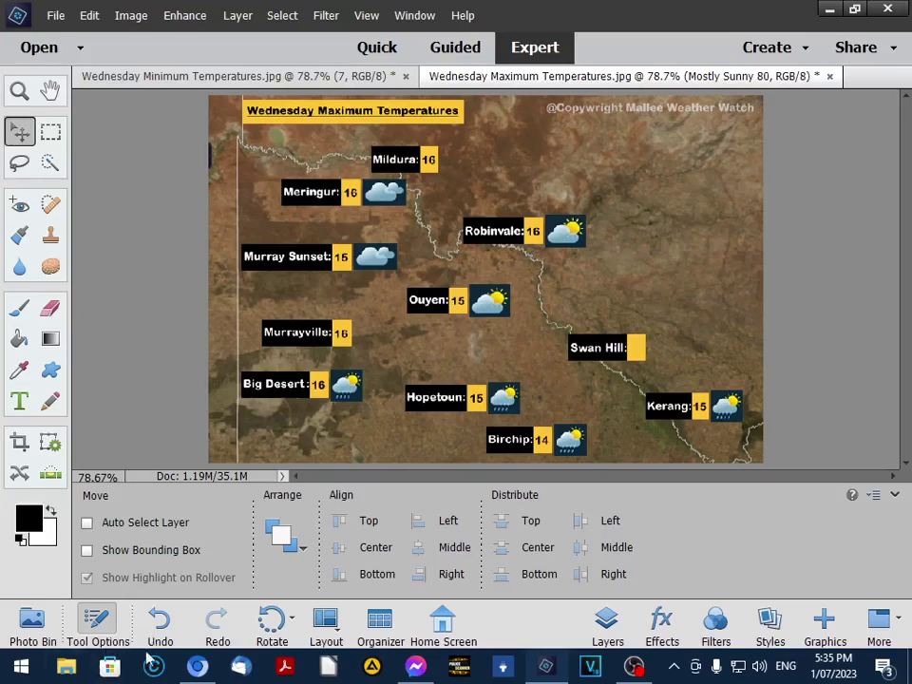
- Switch to the browser and check Wednesday 5 July on the bookmarked Bureau of Meteorology forecast for Swan Hill
mouse_move(188, 670)
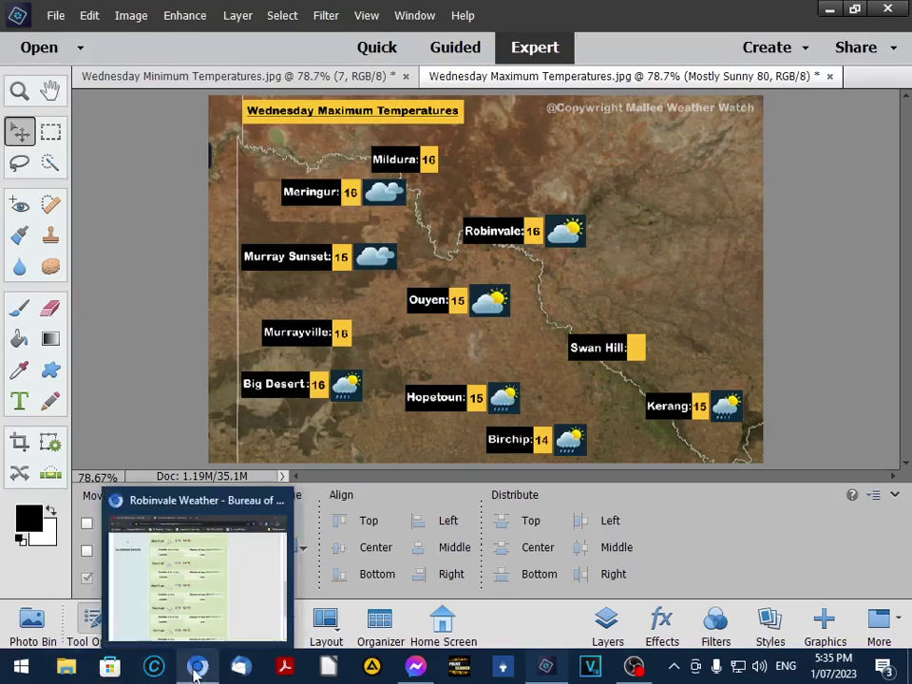
click(197, 566)
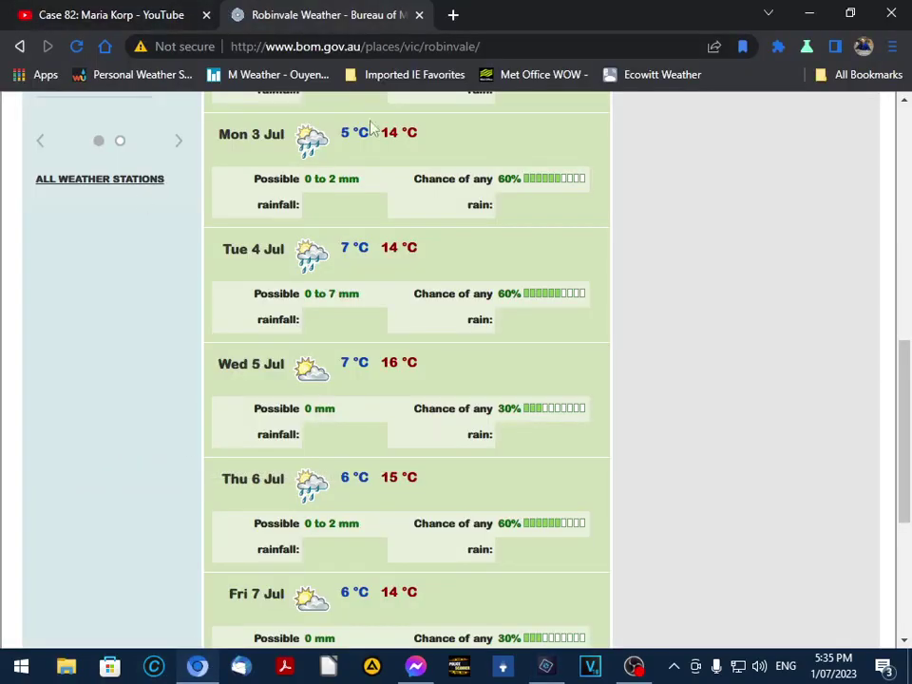
click(411, 76)
mouse_move(452, 289)
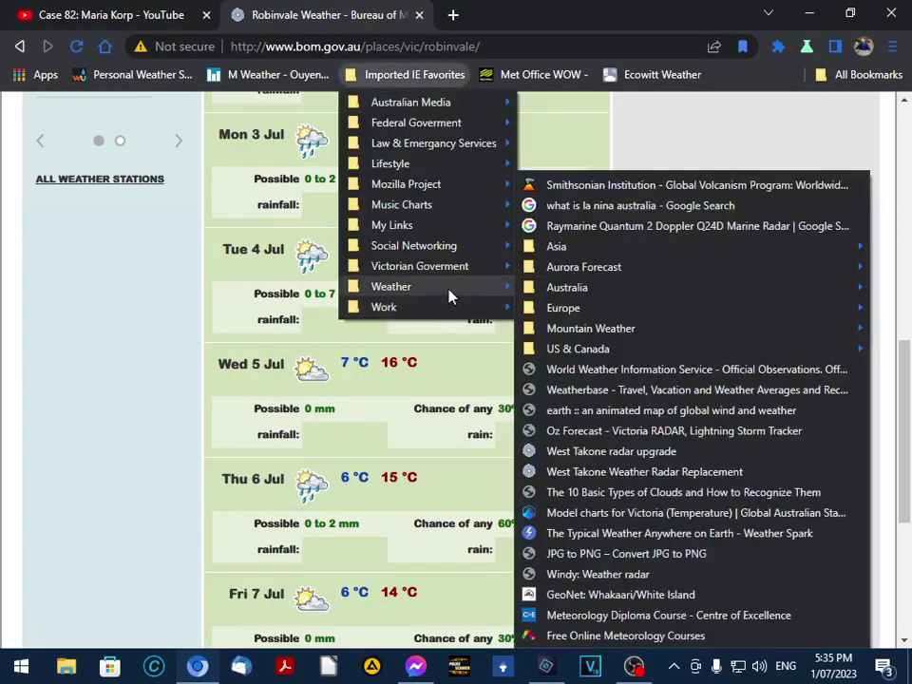
mouse_move(544, 306)
mouse_move(504, 267)
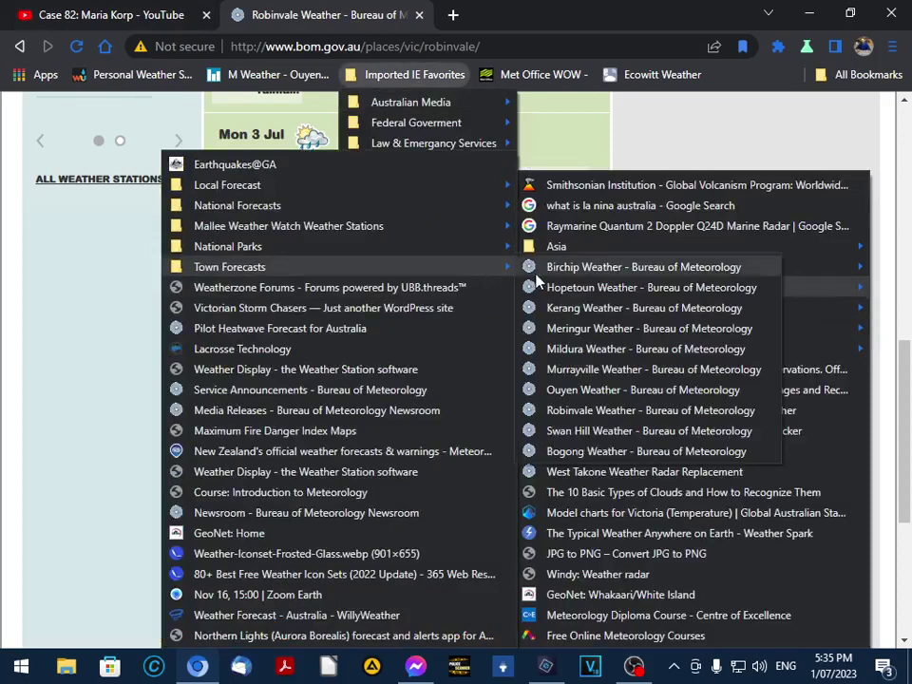
click(582, 431)
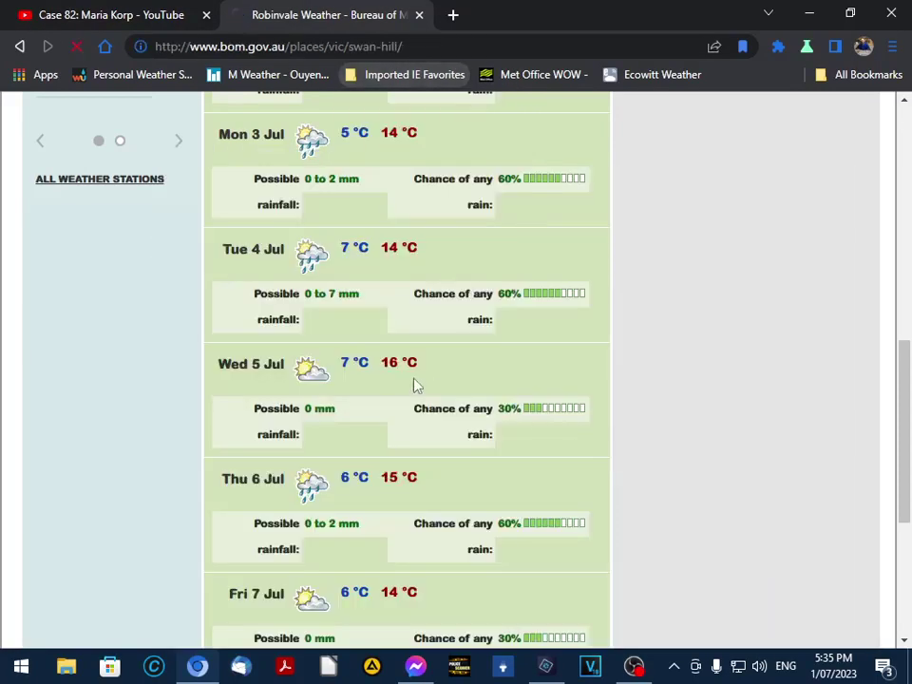
scroll(413, 385, down, 10)
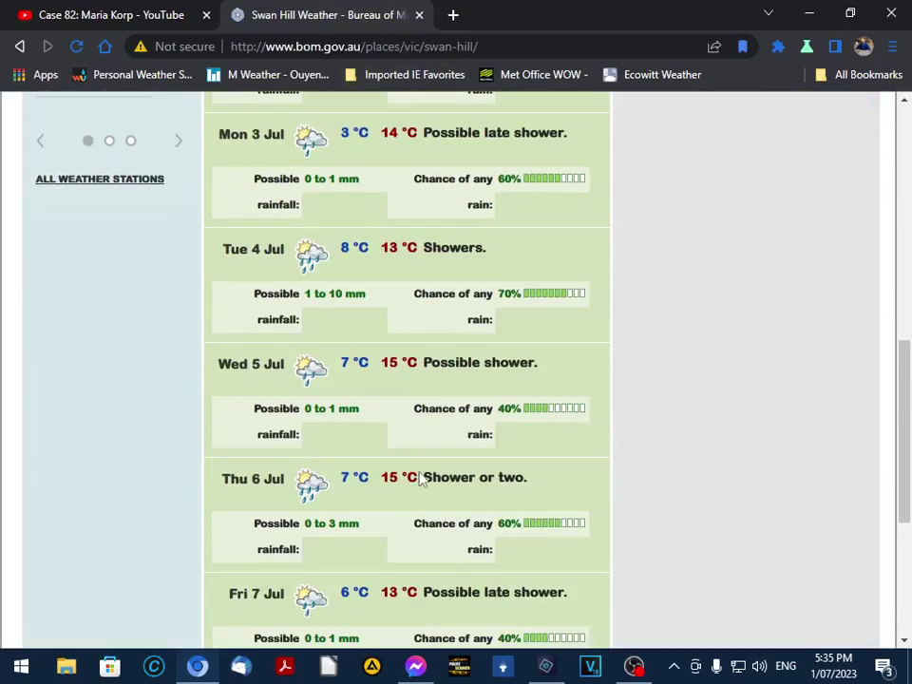
- Back in Photoshop Elements, add the text 15 in the yellow box beside the Swan Hill label
click(549, 670)
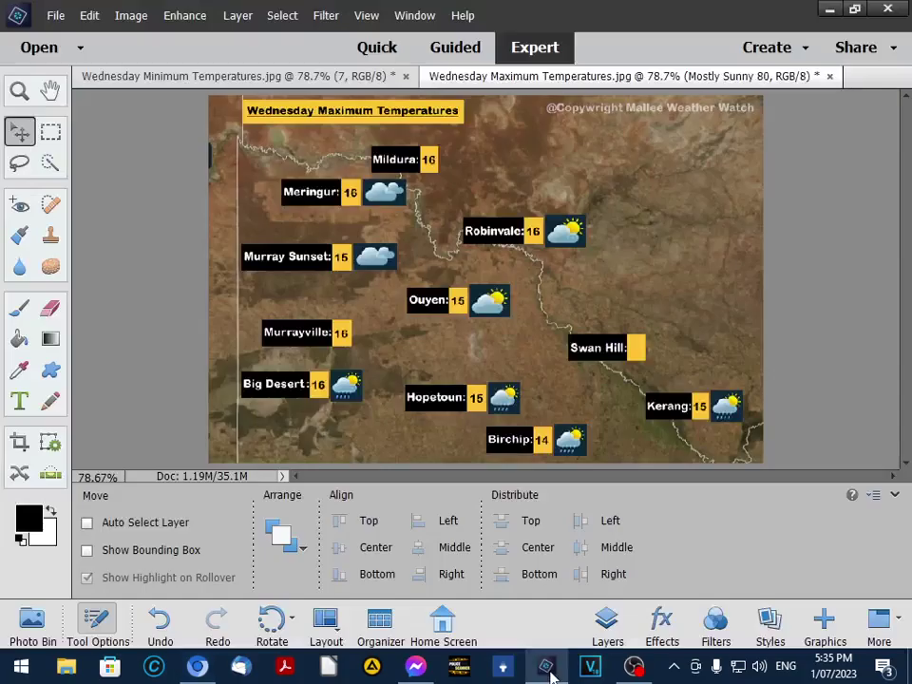
click(20, 402)
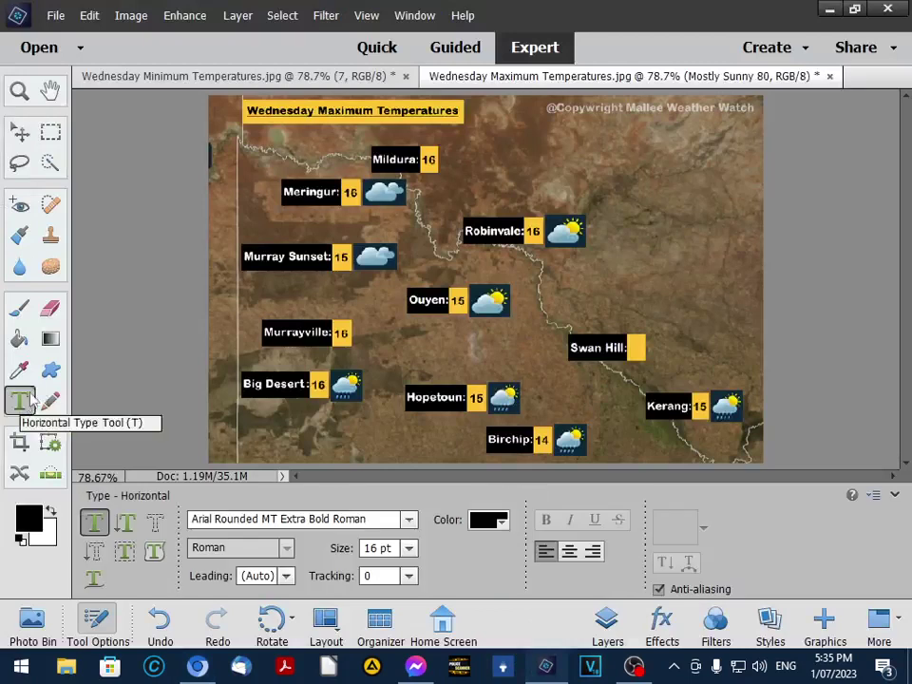
click(627, 348)
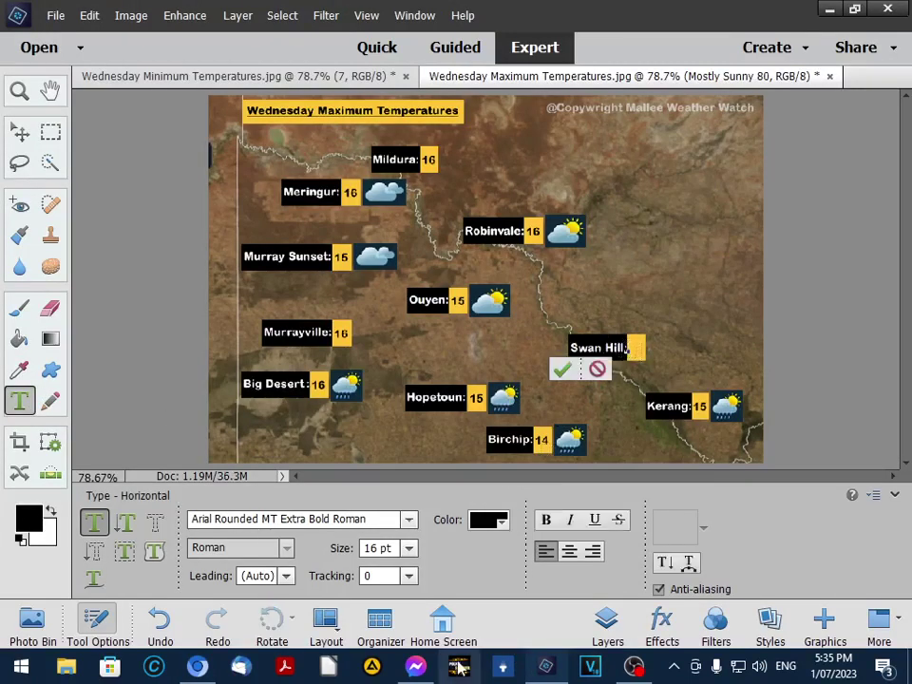
text(15)
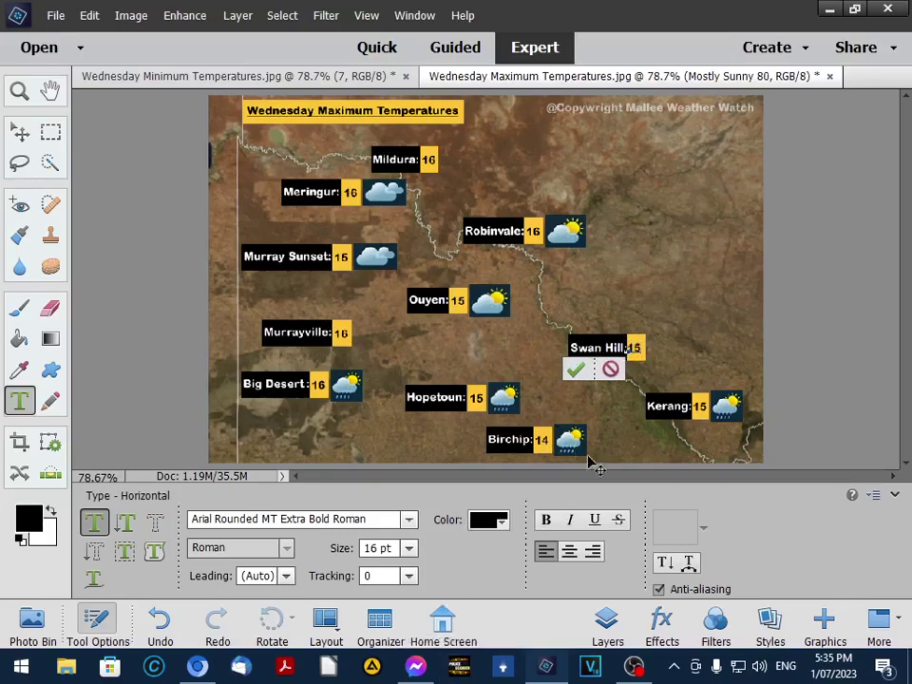
click(574, 370)
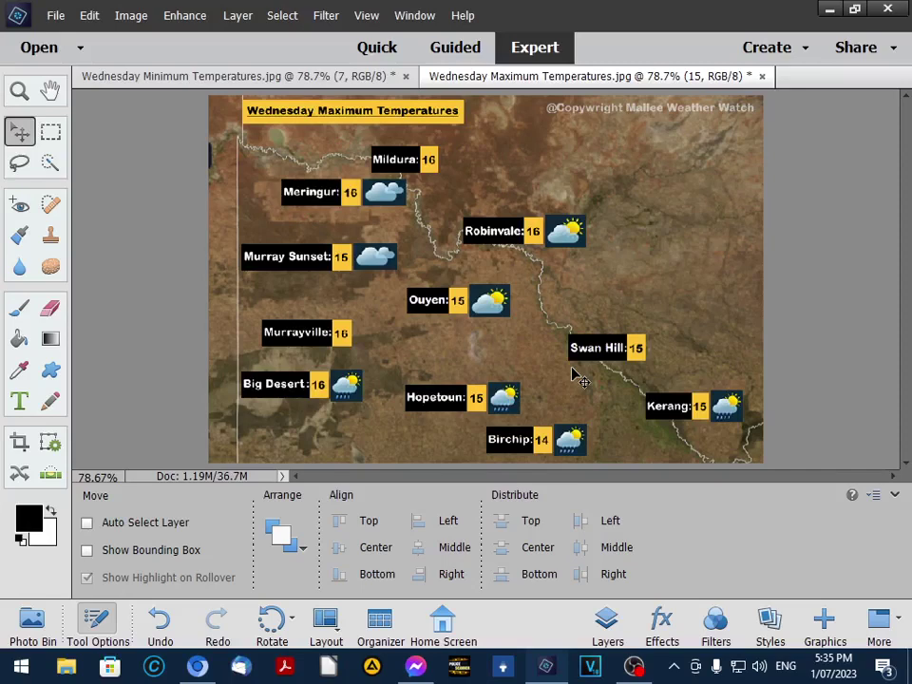
- Place the Showers 80 weather icon directly beside Swan Hill's temperature box
click(54, 16)
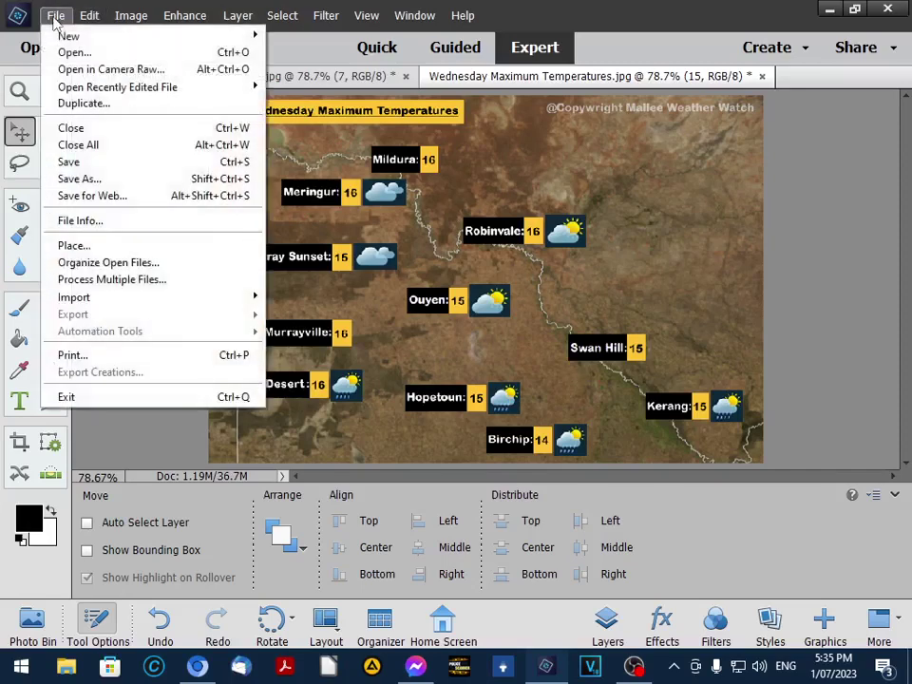
click(75, 247)
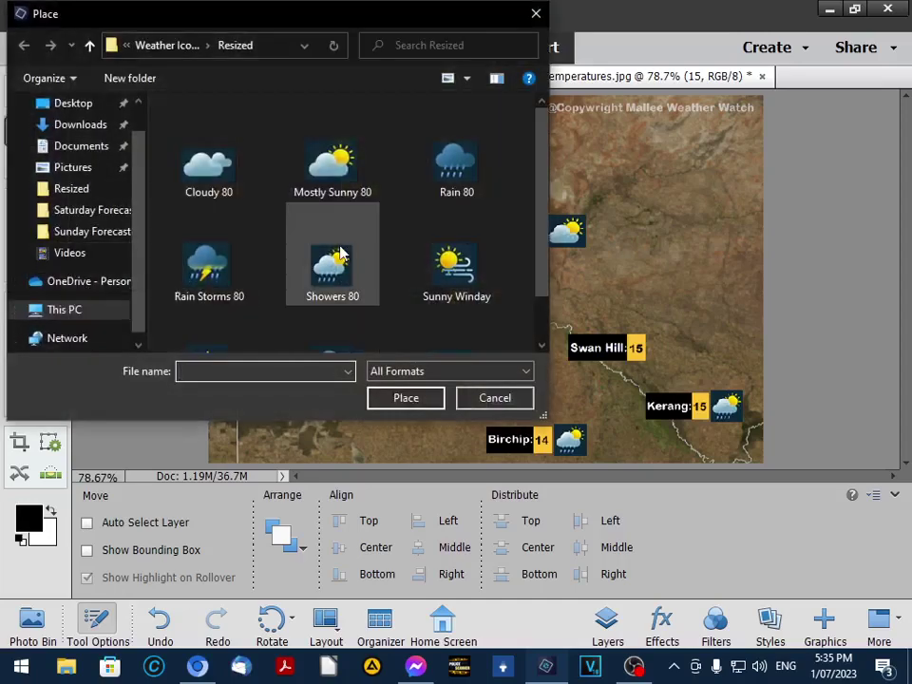
double_click(332, 257)
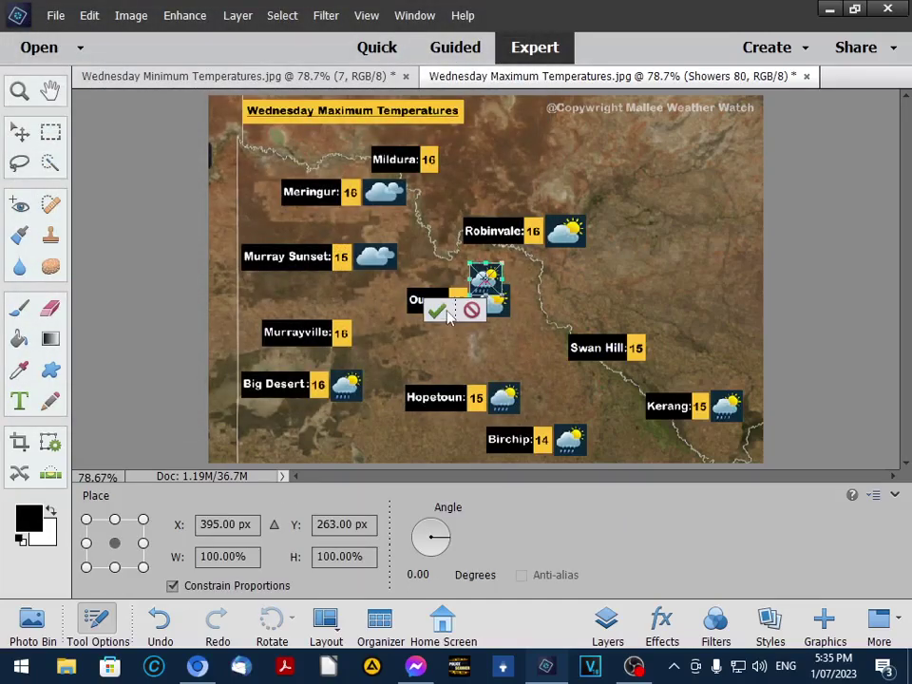
click(436, 310)
drag(482, 290, 664, 354)
key(Left)
key(Left)
key(Left)
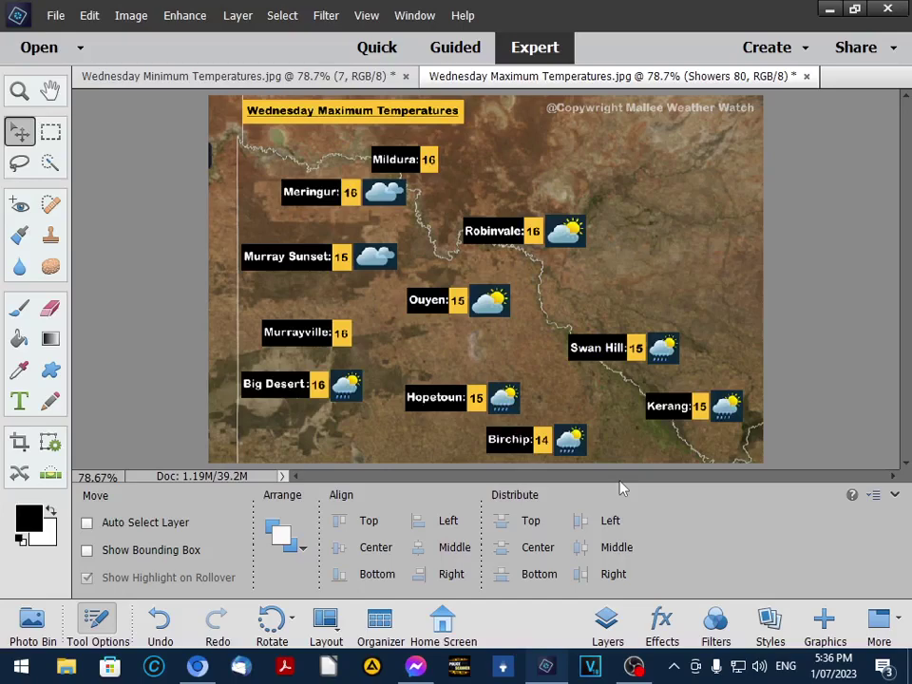
- Switch to the browser and check Wednesday 5 July on the bookmarked Bureau of Meteorology forecast for Murrayville
click(200, 669)
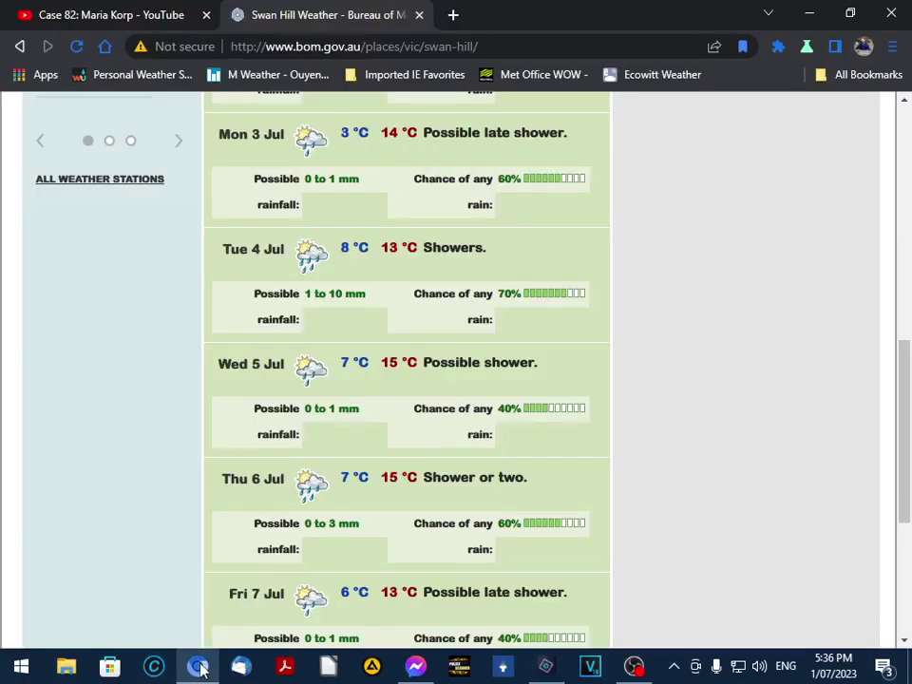
click(424, 76)
mouse_move(427, 285)
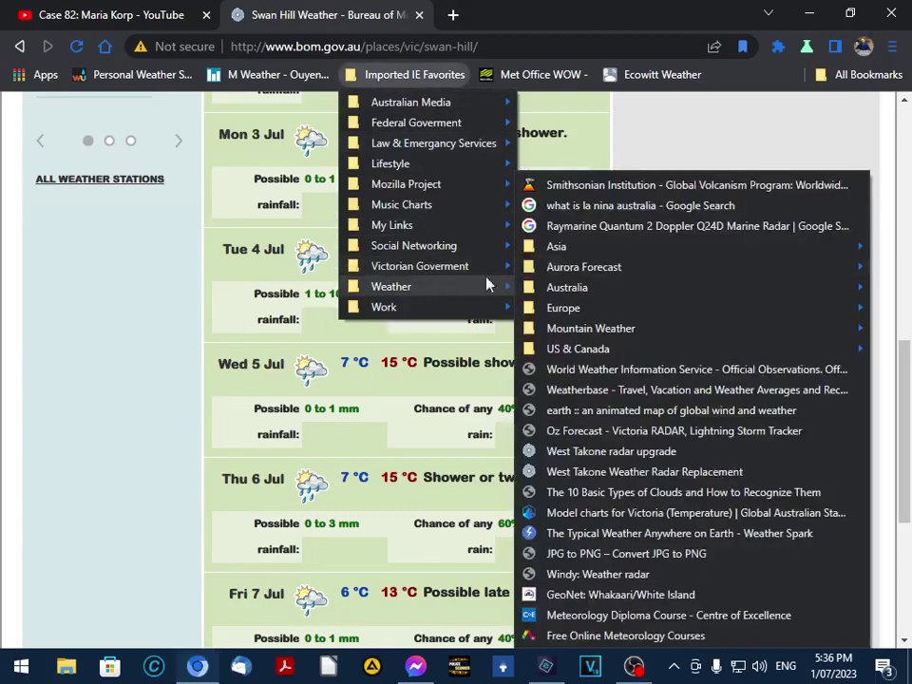
mouse_move(541, 276)
mouse_move(492, 272)
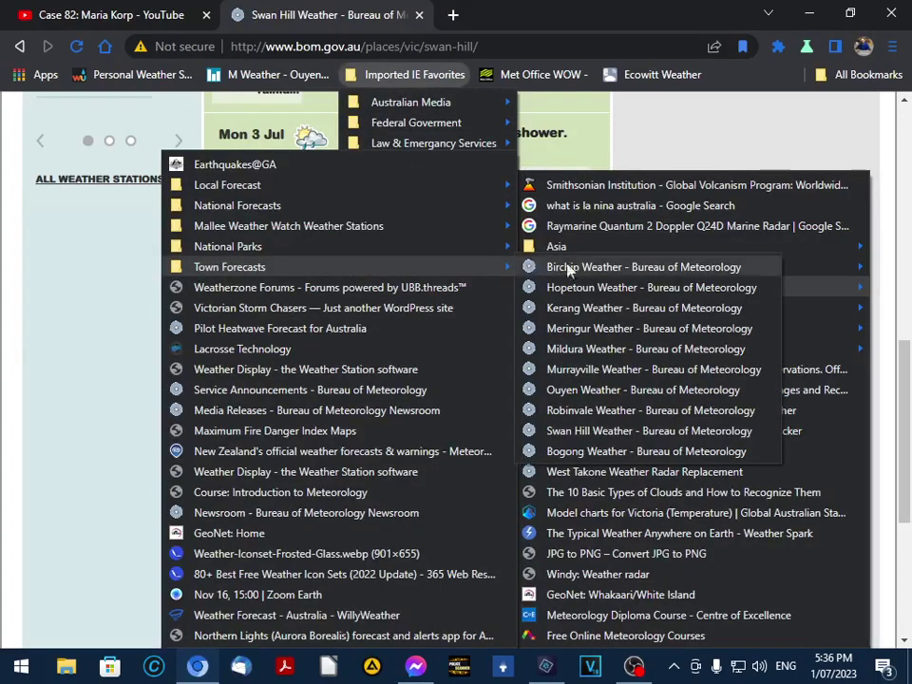
click(585, 369)
scroll(370, 310, down, 6)
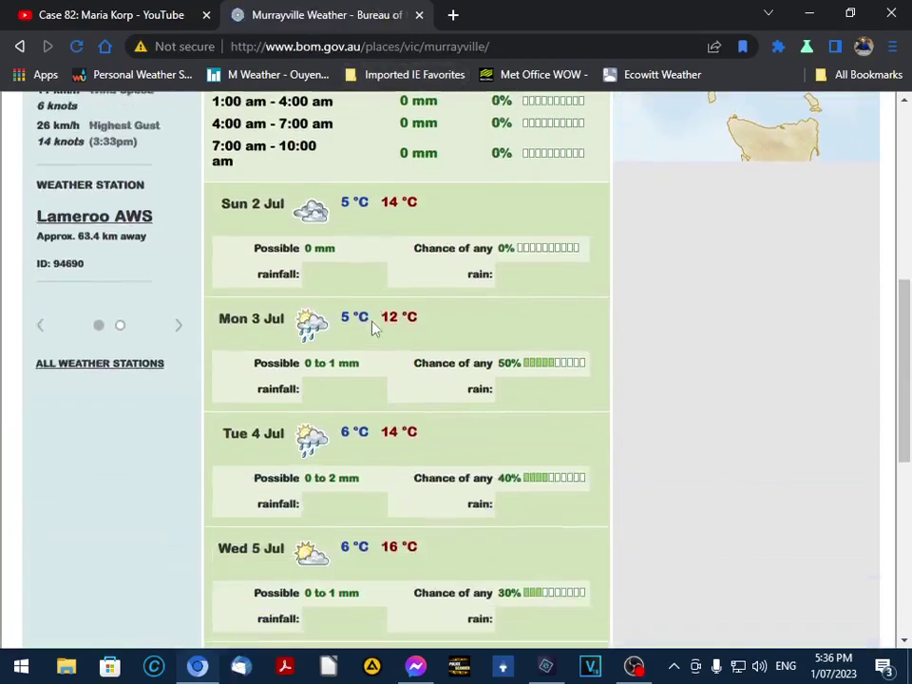
scroll(373, 329, down, 1)
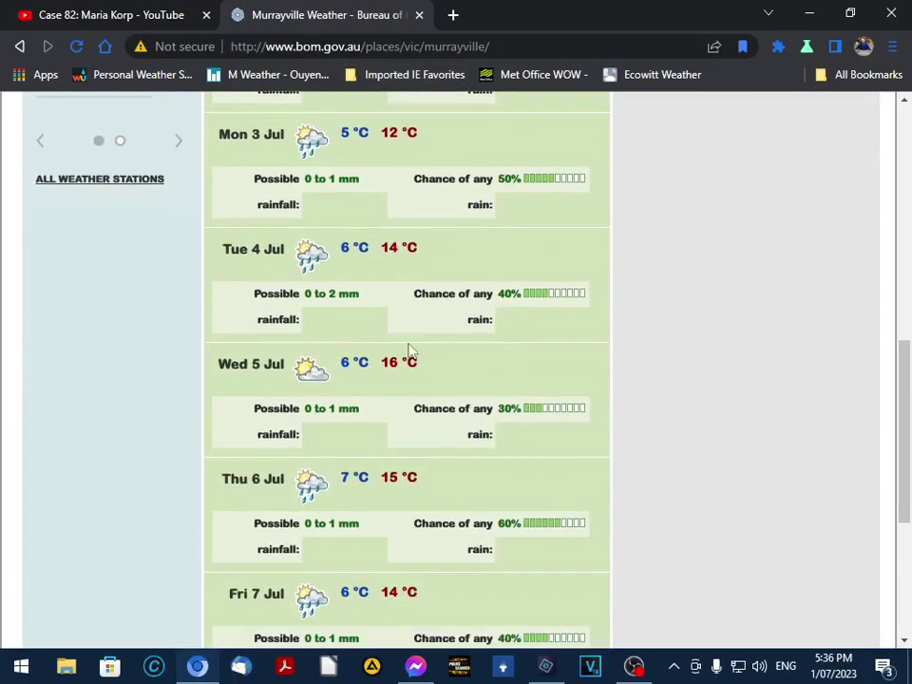
- Back in Photoshop Elements, place the Mostly Sunny 80 weather icon directly beside Murrayville's temperature box
click(547, 669)
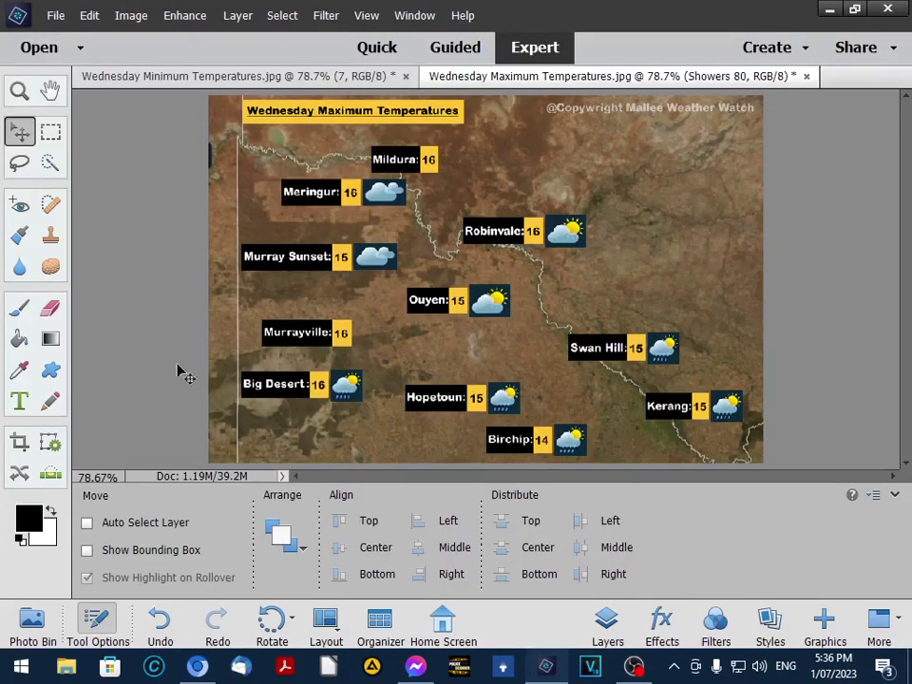
click(52, 15)
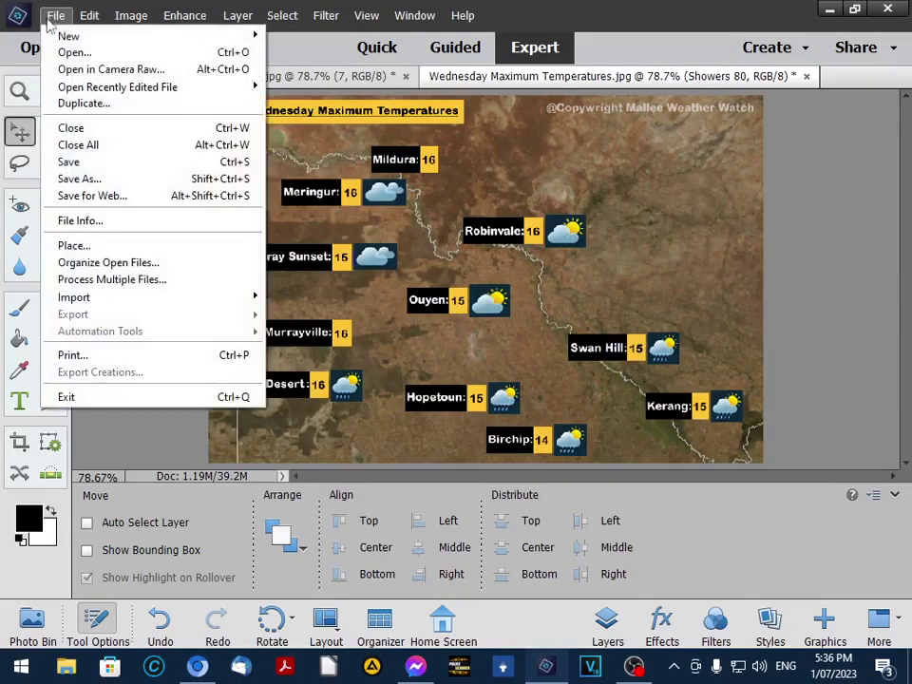
click(62, 246)
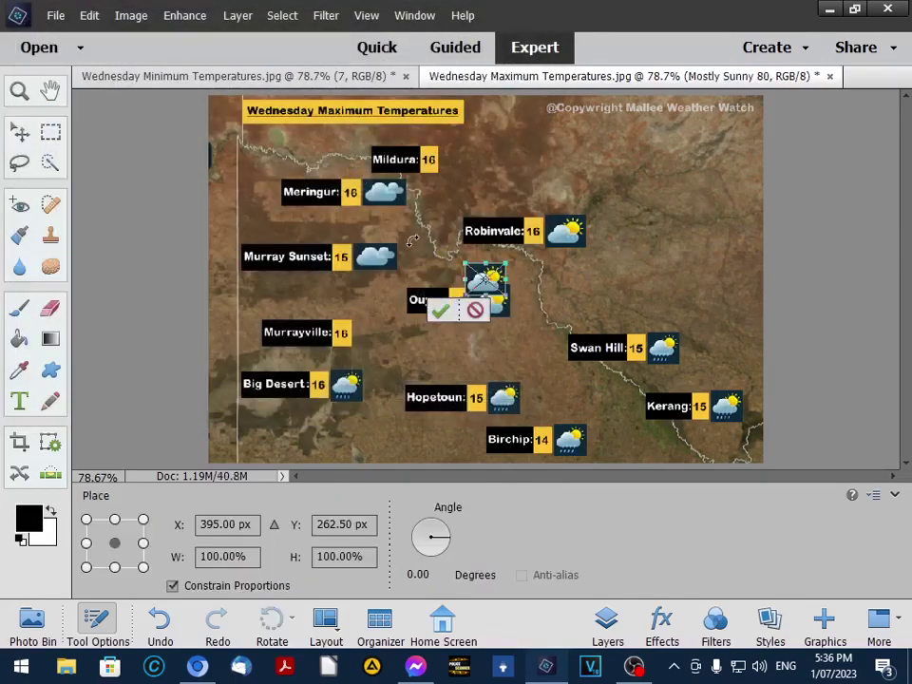
click(440, 313)
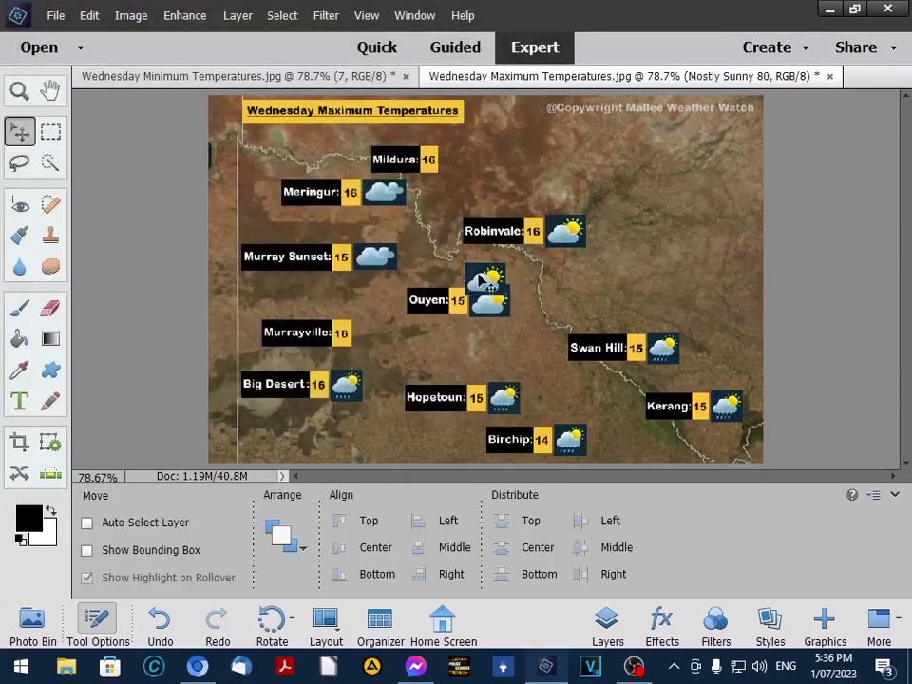
drag(486, 276, 375, 335)
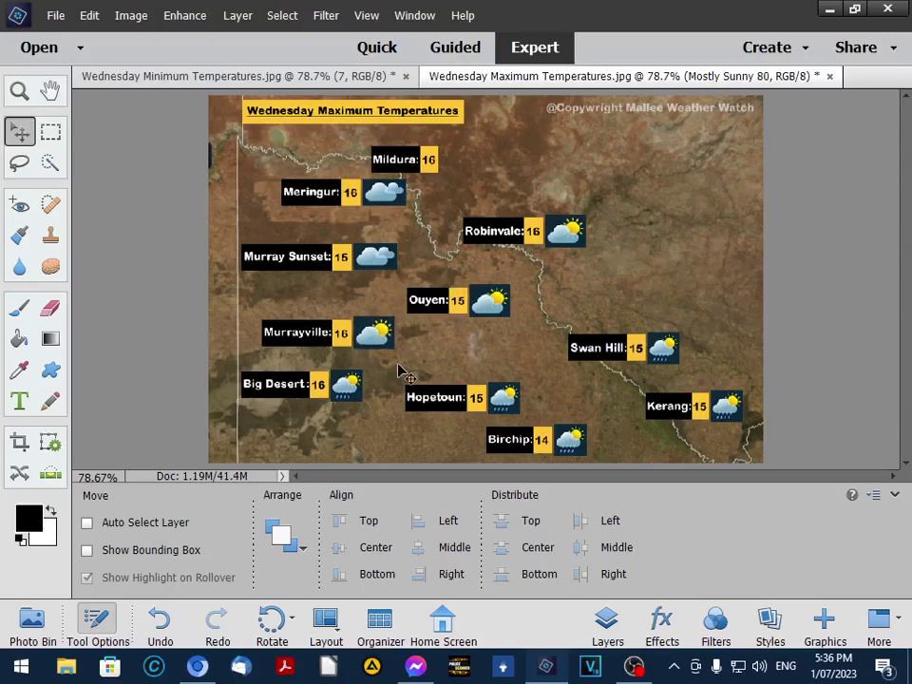
- Close the Wednesday Maximum Temperatures map, saving it as a JPEG at quality 12 over the existing file
click(54, 15)
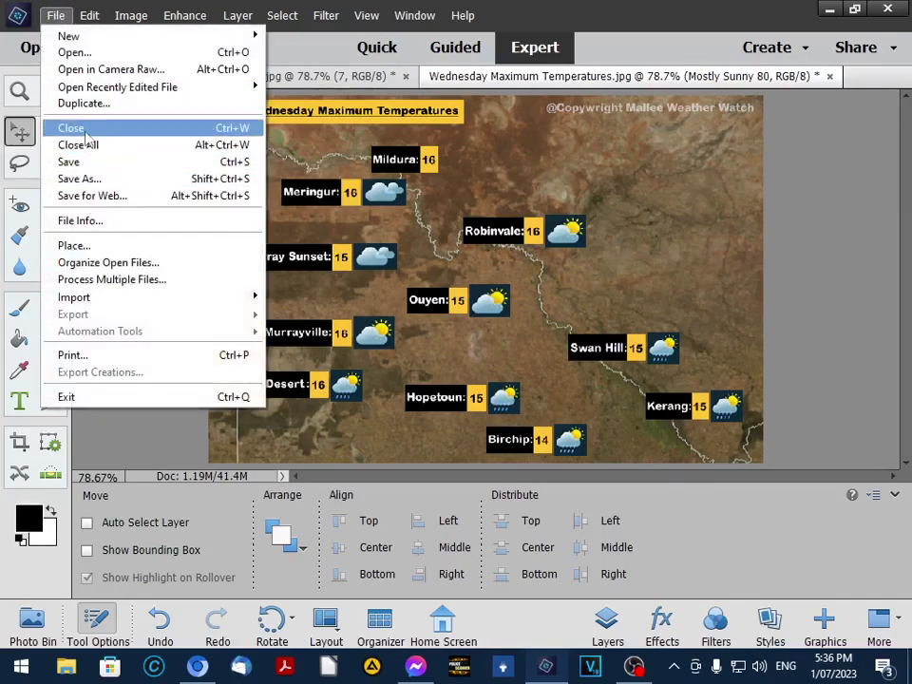
click(86, 133)
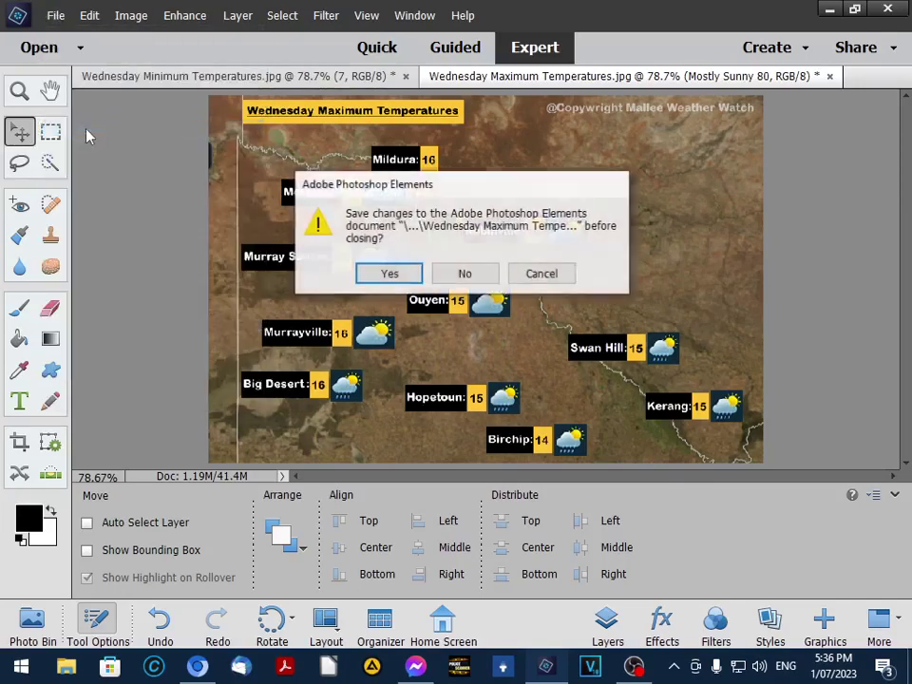
click(380, 275)
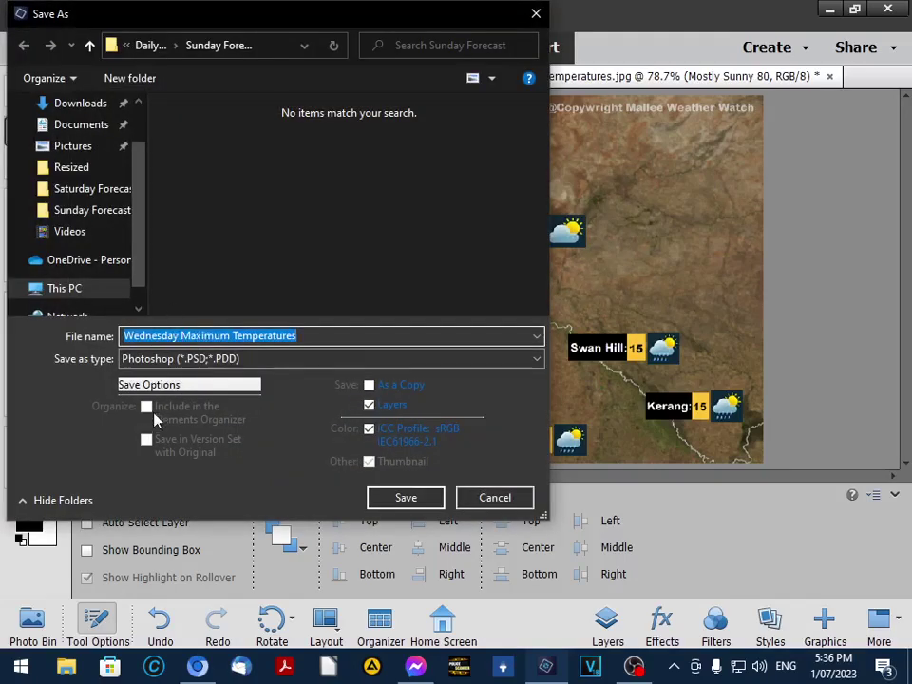
click(146, 358)
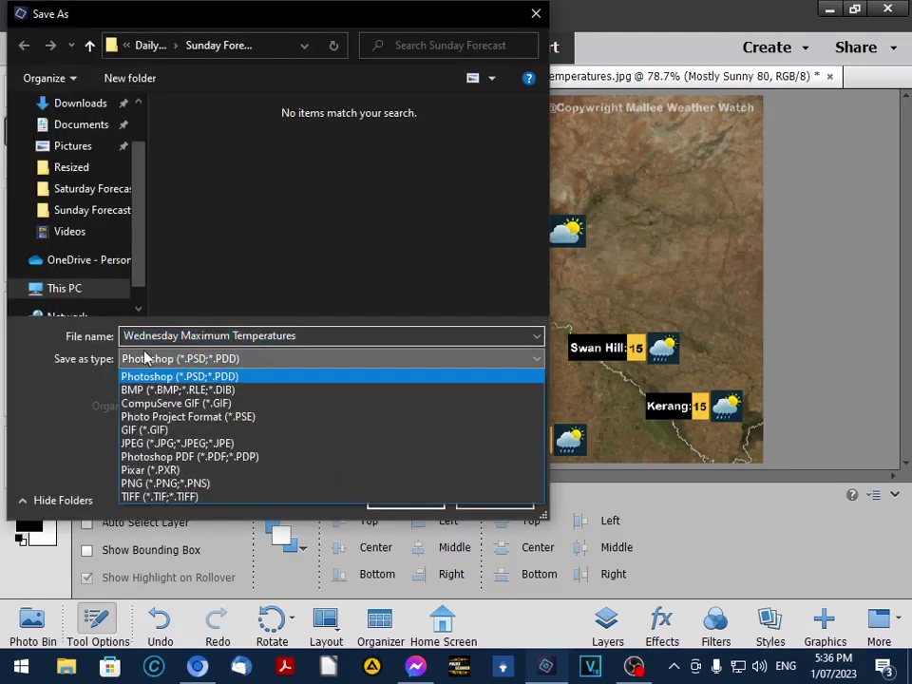
click(145, 444)
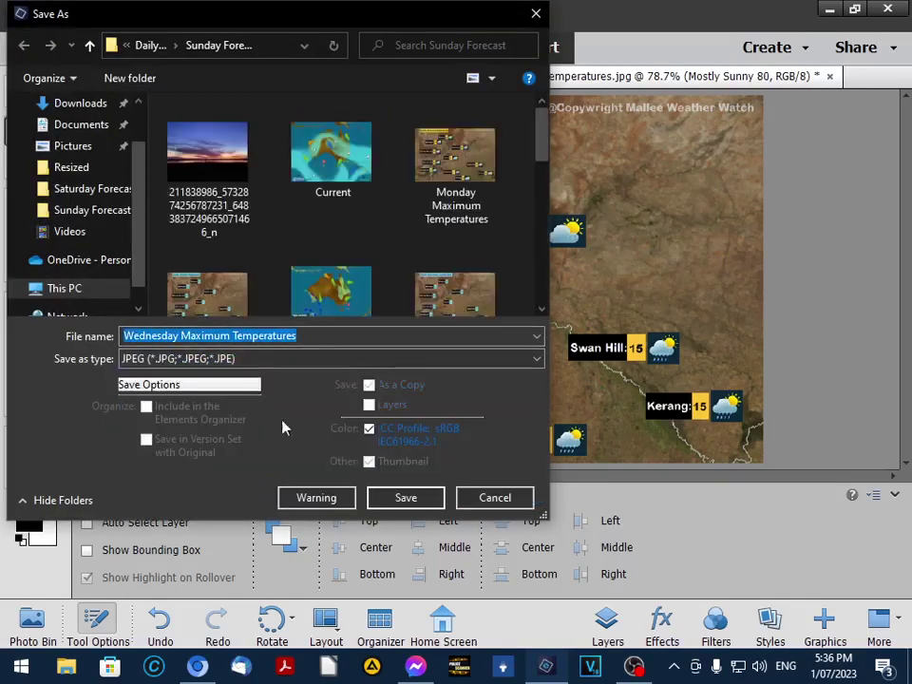
click(412, 502)
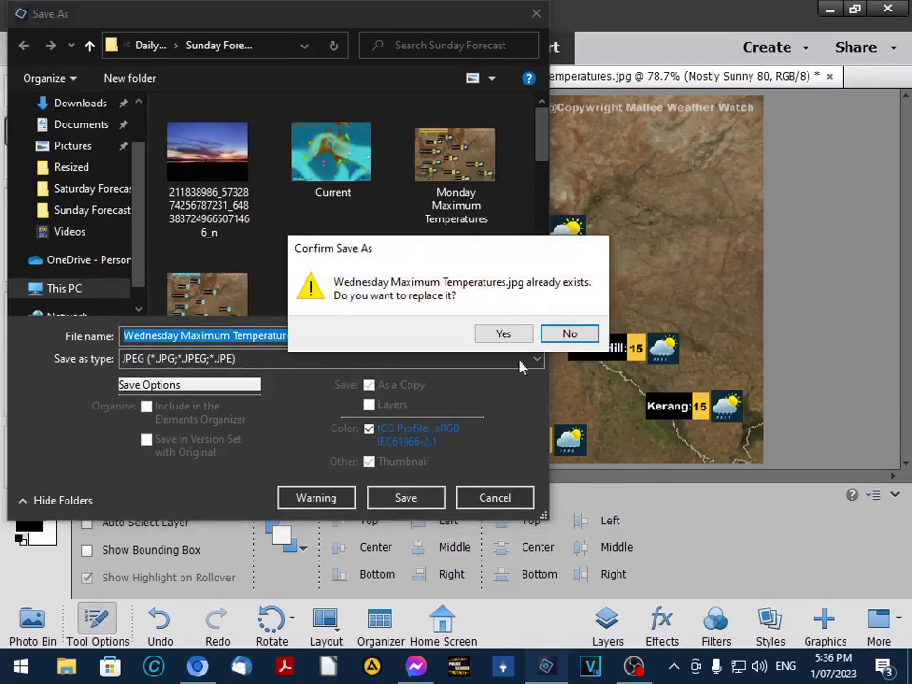
click(496, 333)
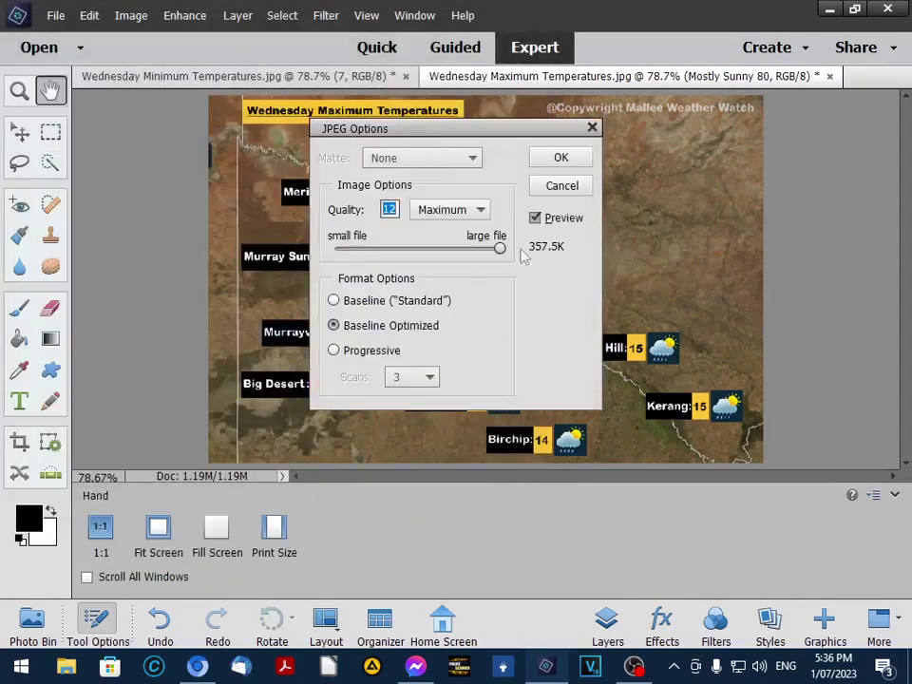
click(548, 166)
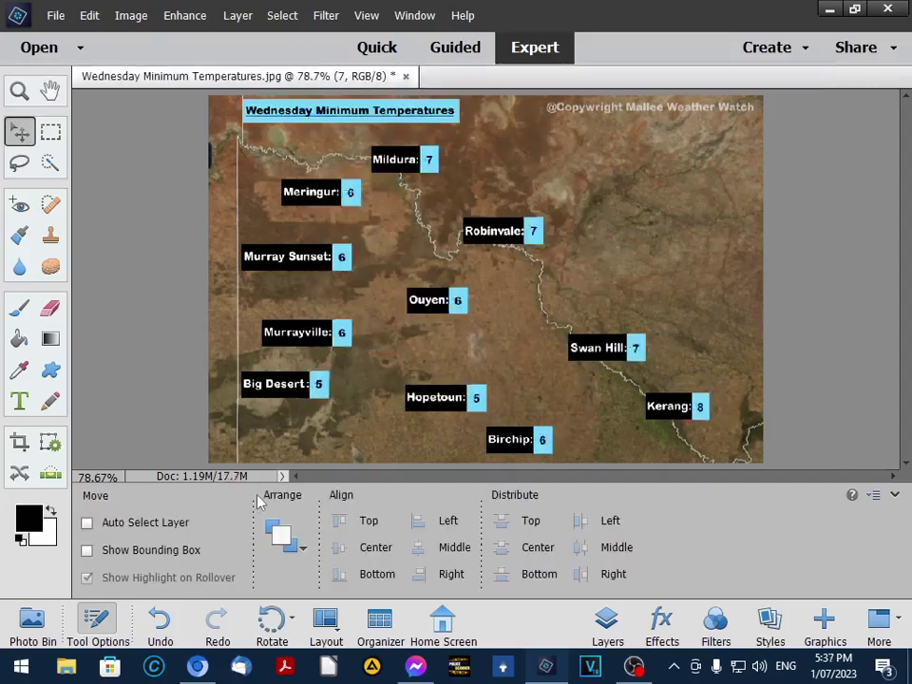
- Close the Wednesday Minimum Temperatures map, saving it as a JPEG over the existing file
click(56, 17)
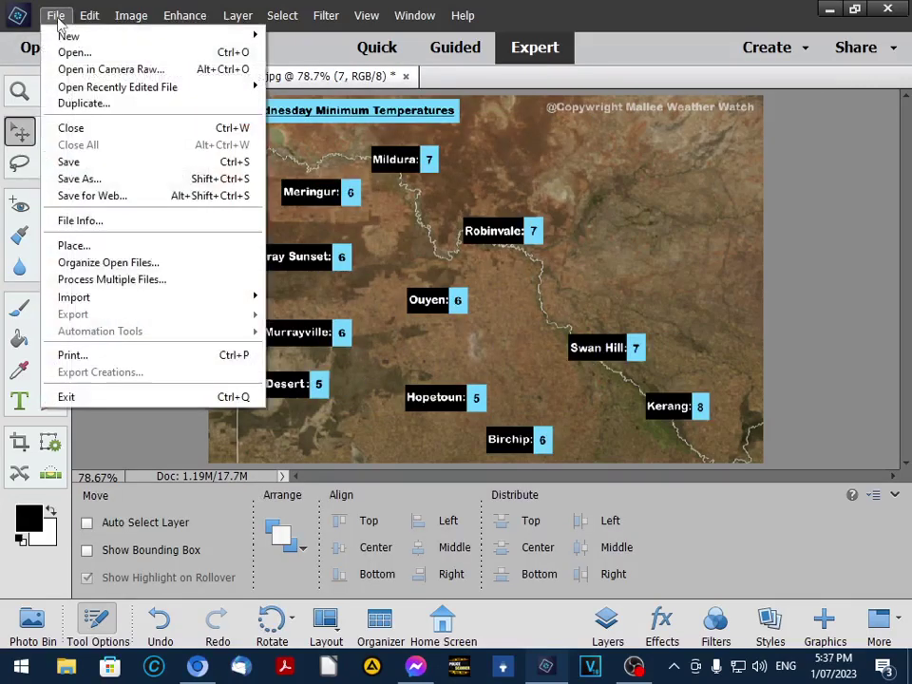
click(71, 127)
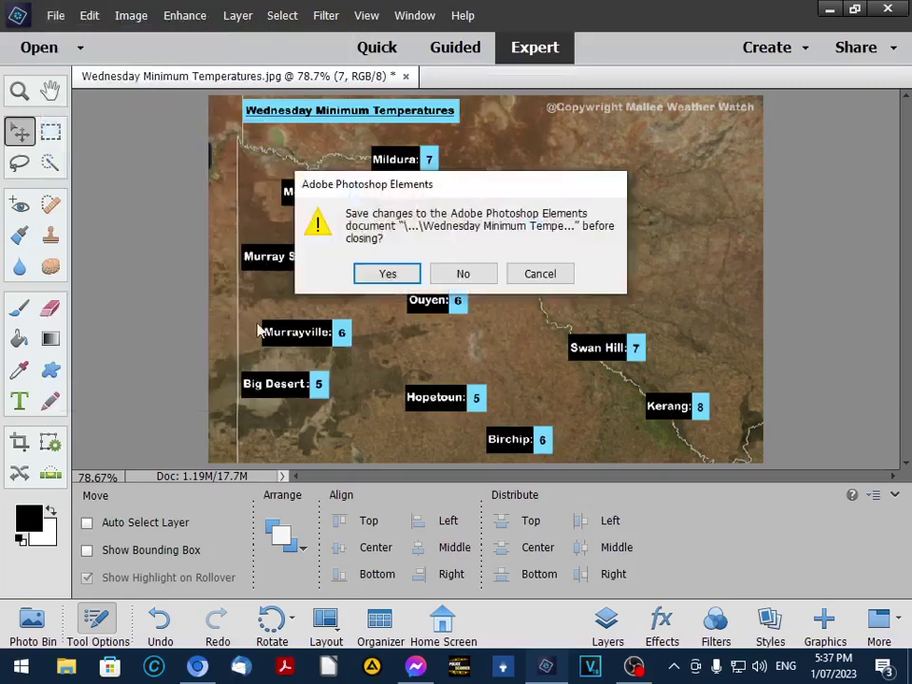
click(374, 275)
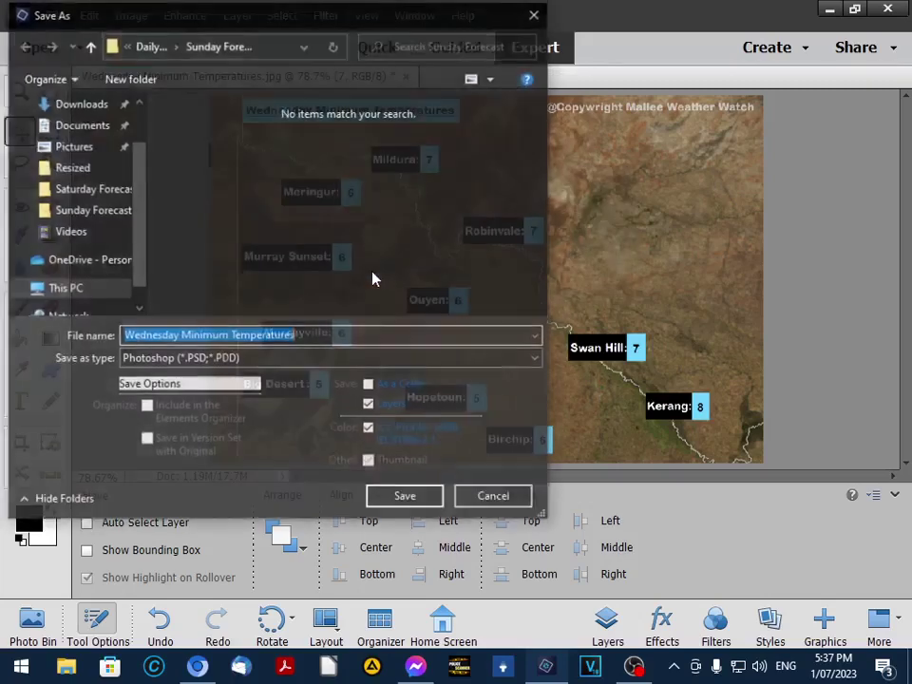
click(251, 361)
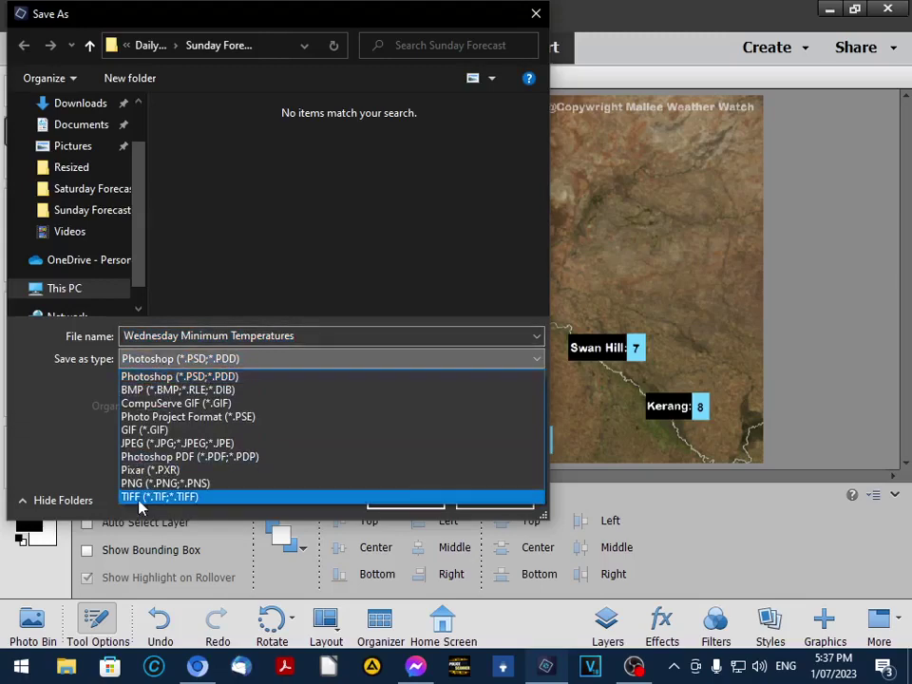
click(140, 444)
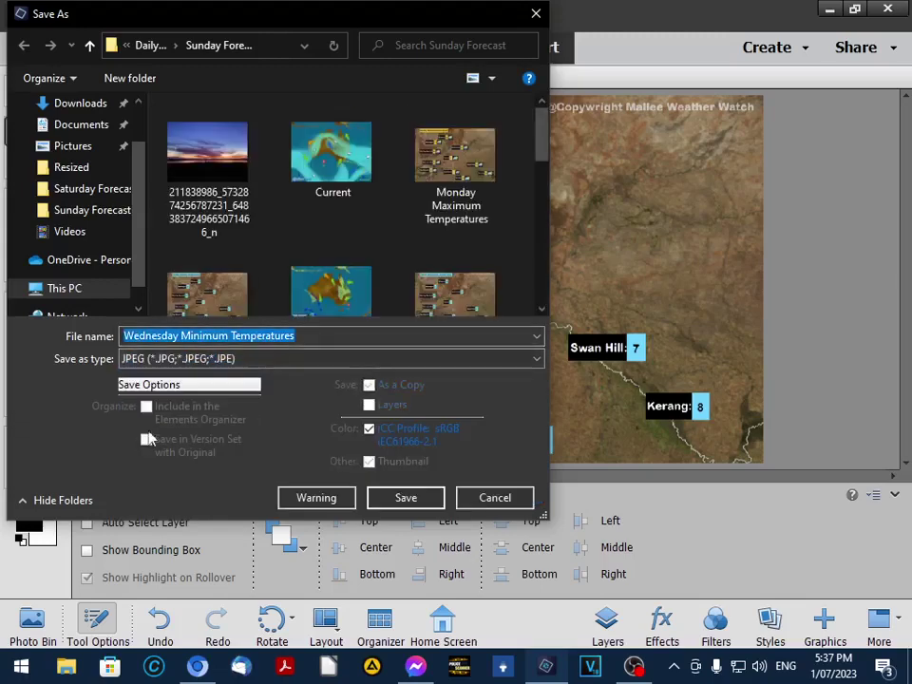
click(416, 500)
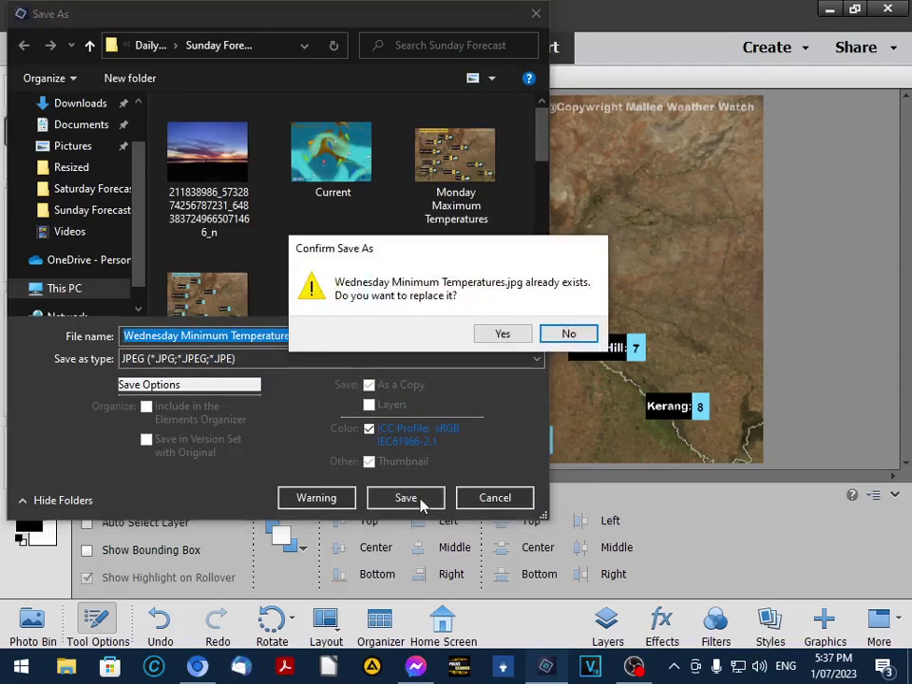
click(496, 337)
click(560, 159)
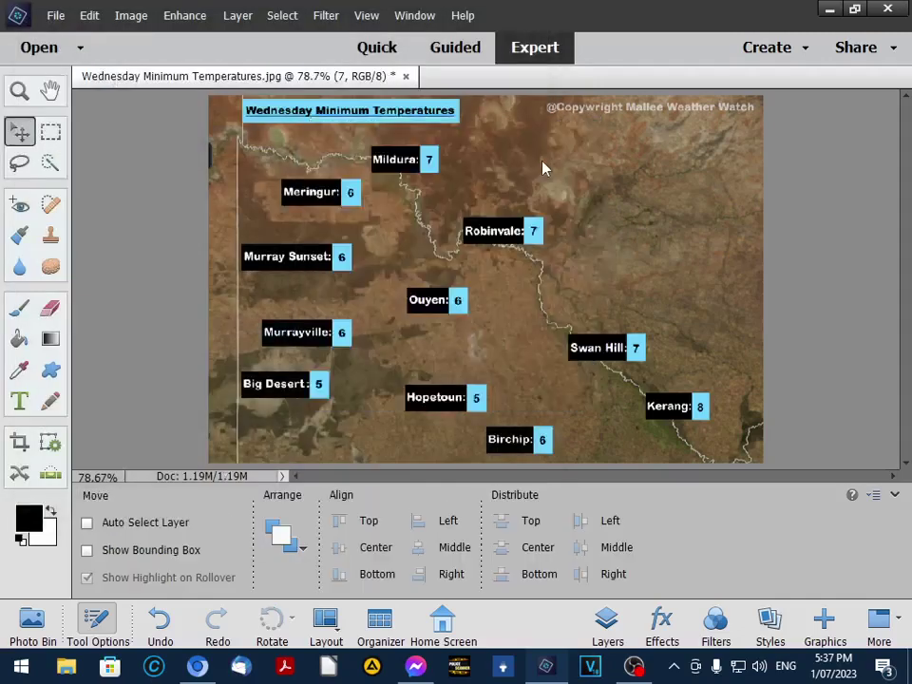
key(ctrl+w)
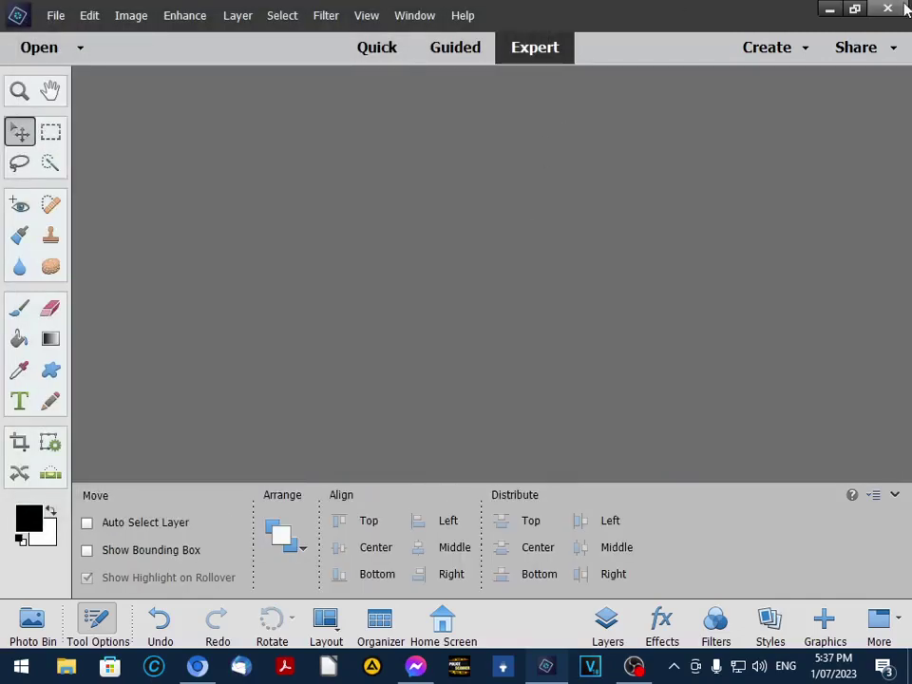
- Close Photoshop Elements and launch VEGAS Pro with the Sunday Forecast.veg project
click(547, 674)
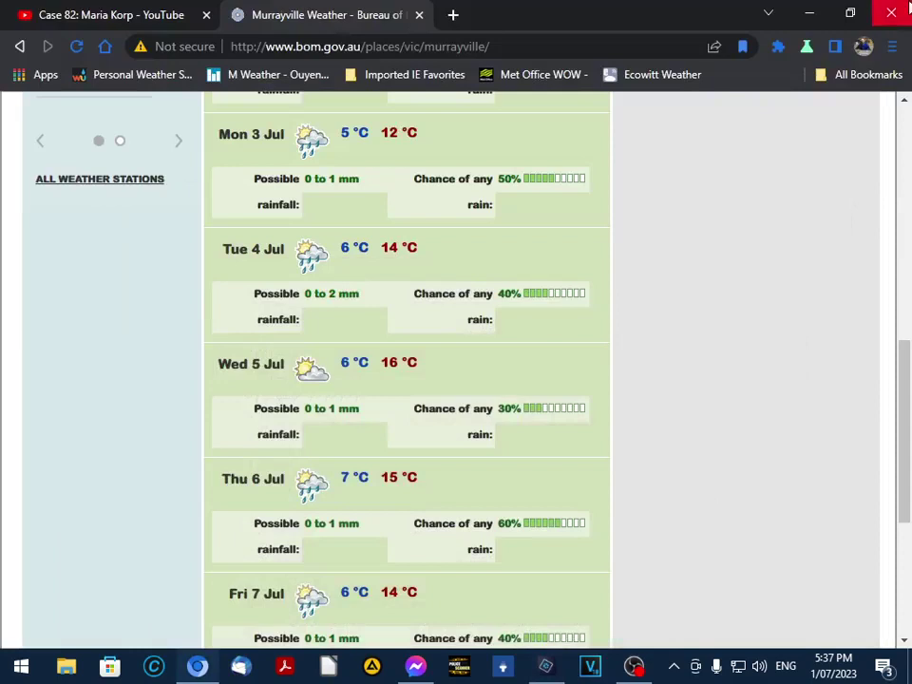
mouse_move(433, 679)
mouse_move(548, 669)
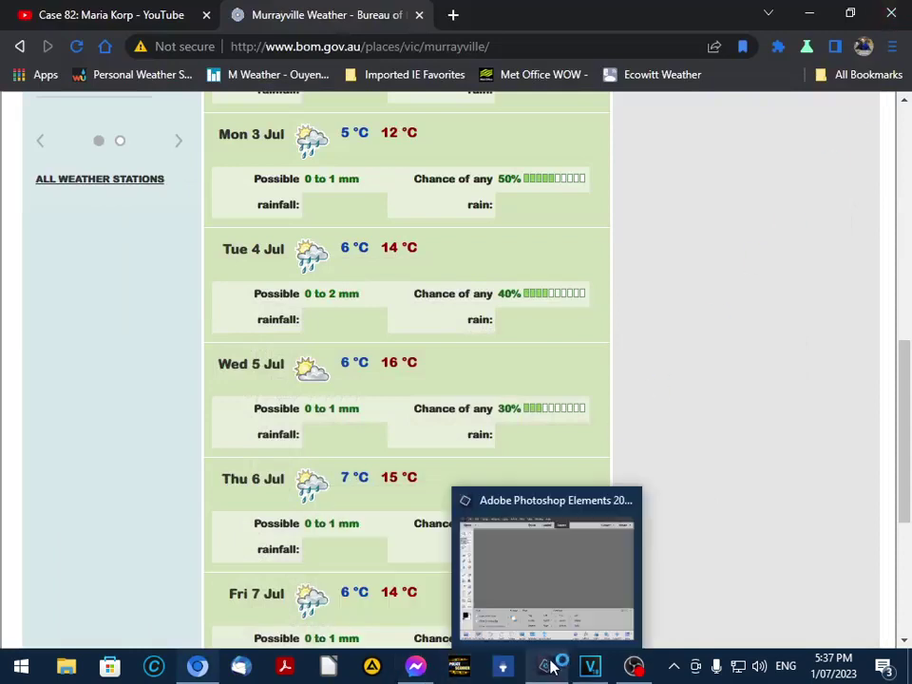
click(631, 506)
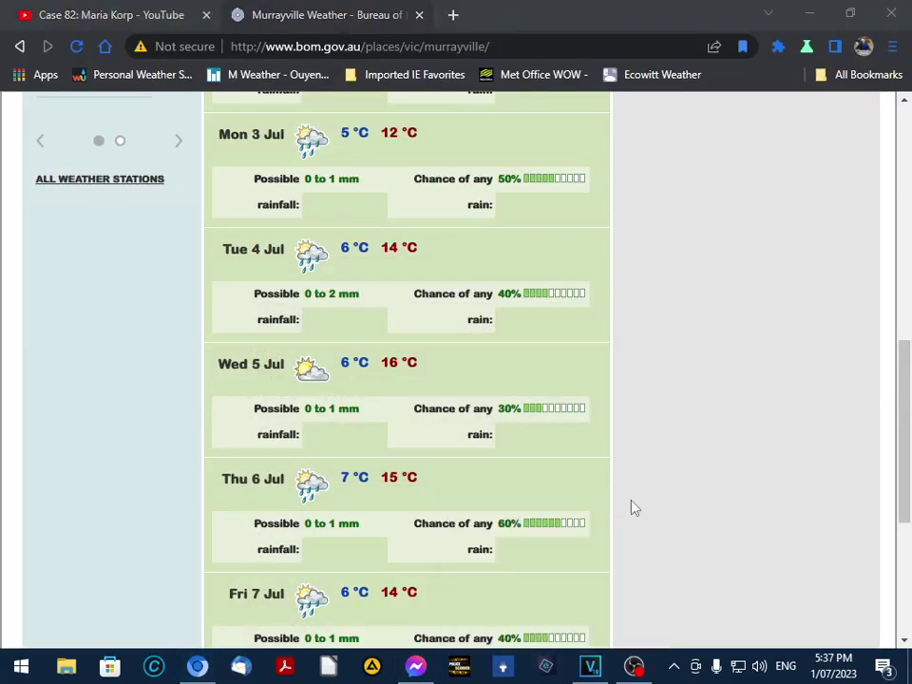
click(591, 670)
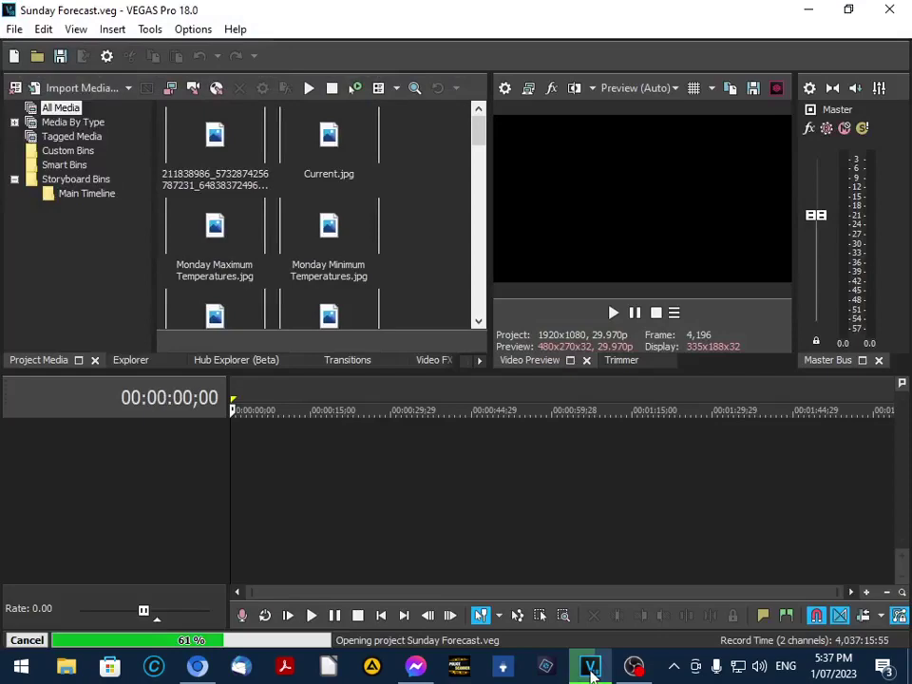
mouse_move(591, 671)
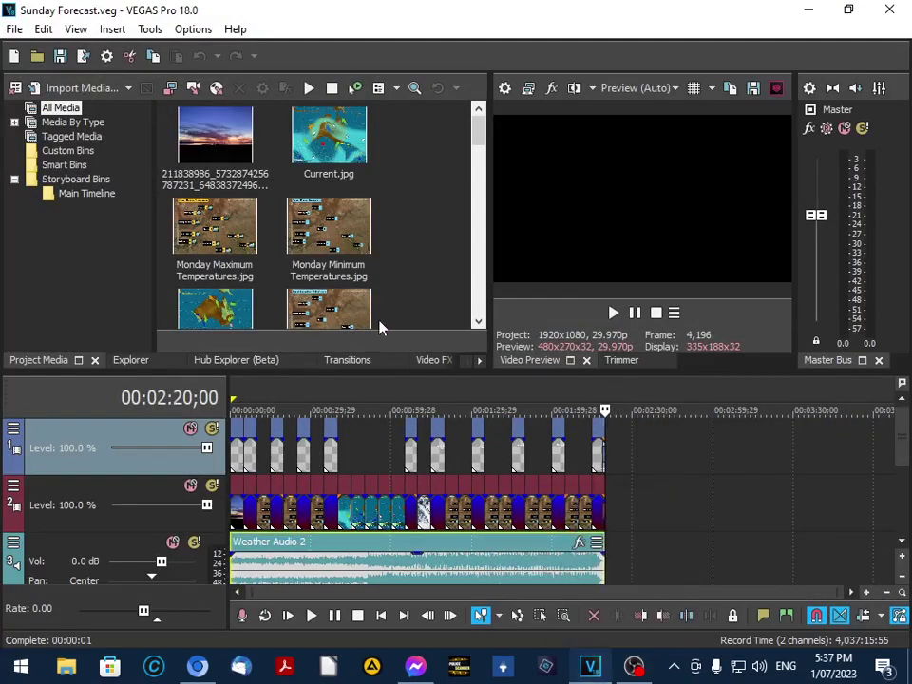
- Look through the Sunday Forecast timeline, previewing the Saturday and Sunday Maximum Temperatures maps
scroll(400, 586, up, 5)
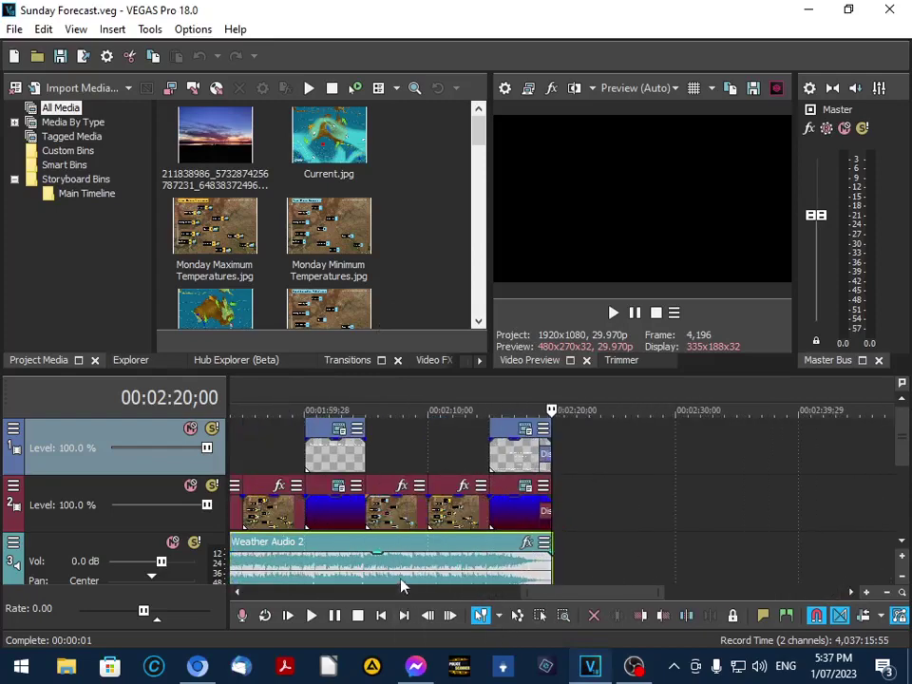
scroll(401, 586, up, 2)
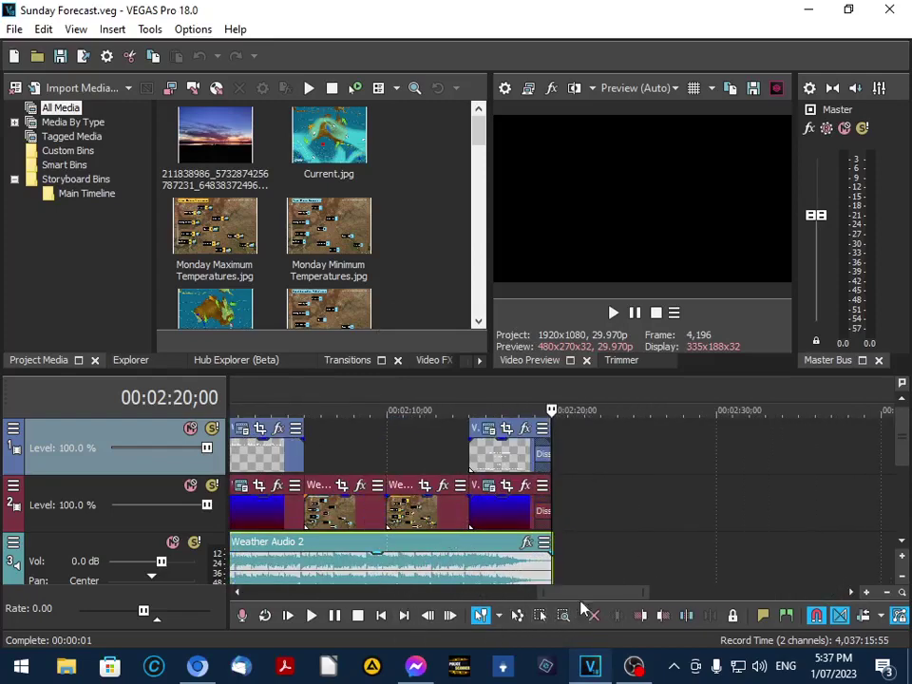
drag(595, 605, 323, 603)
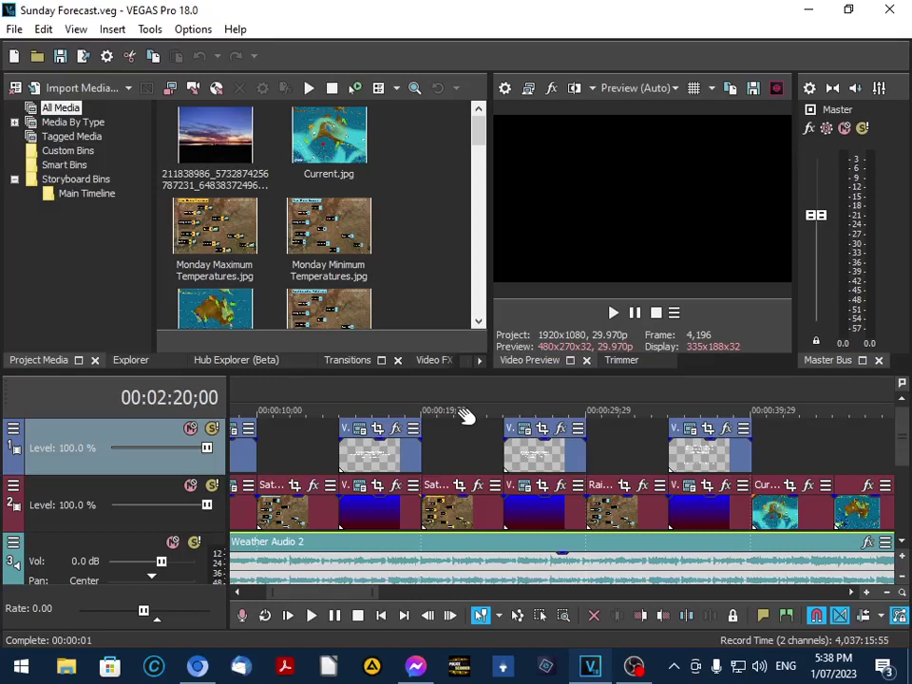
click(462, 411)
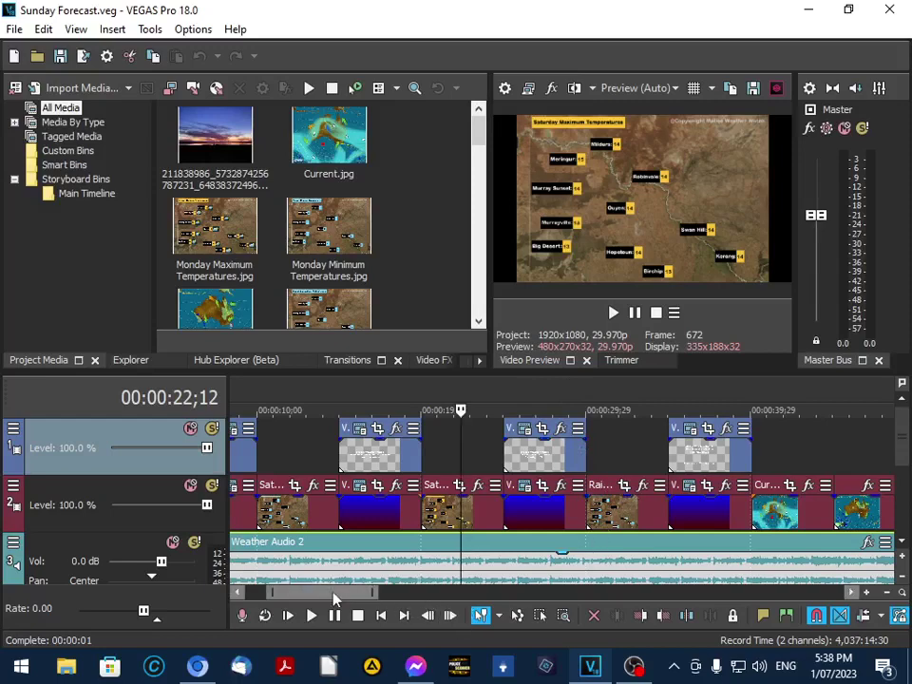
drag(333, 599, 481, 596)
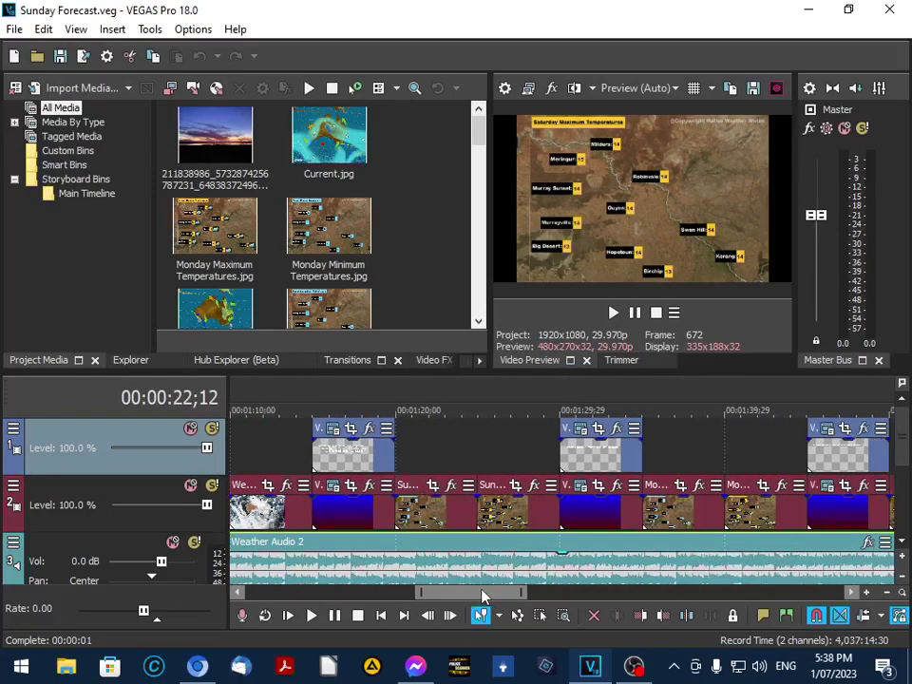
click(518, 424)
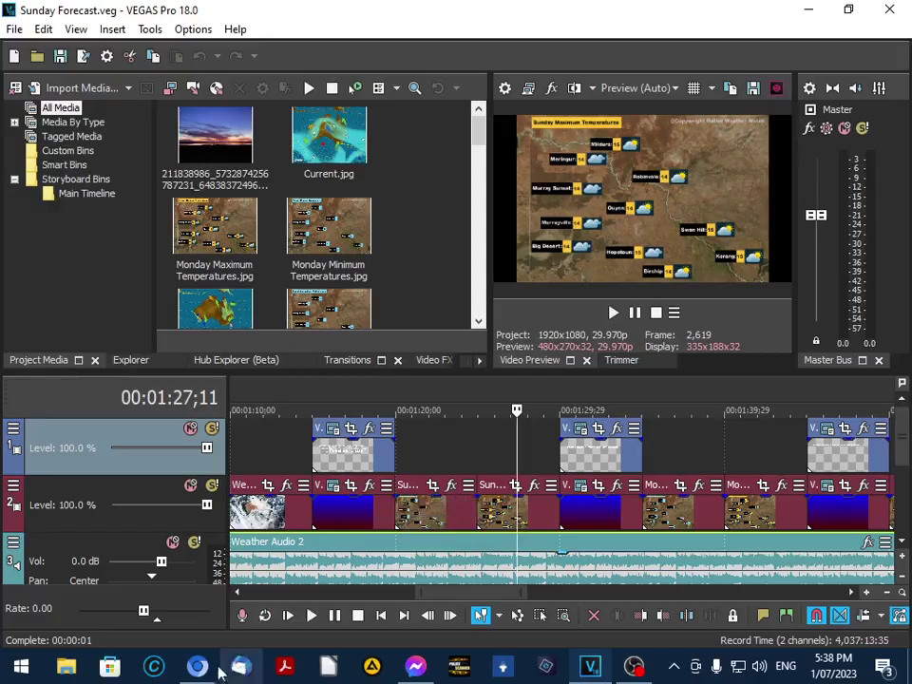
- Switch to the browser and open the Bureau of Meteorology's Mallee District Forecast from the Victorian district forecast map
click(197, 667)
scroll(411, 309, up, 10)
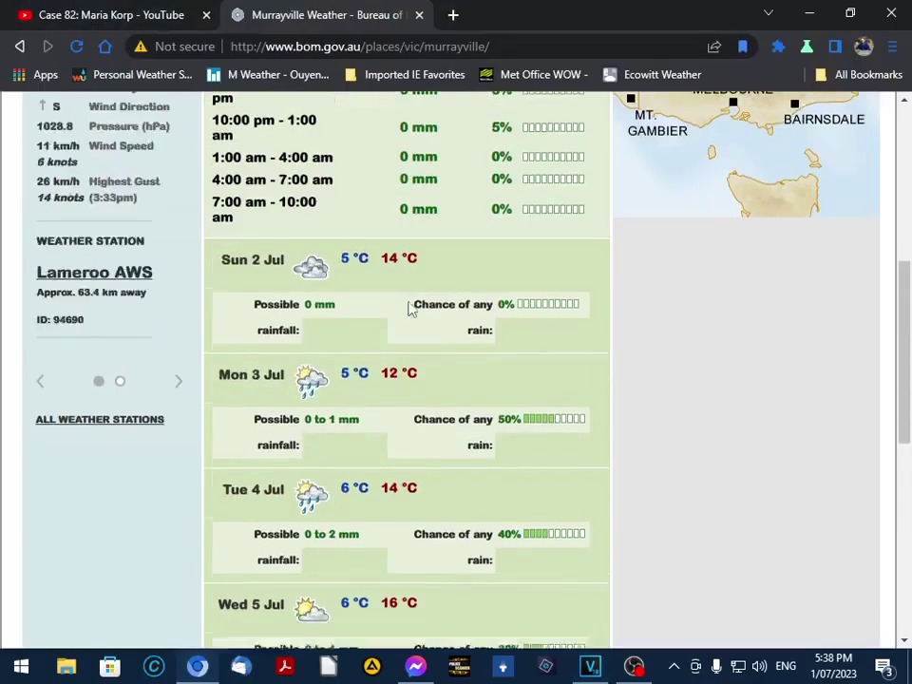
scroll(408, 312, up, 1)
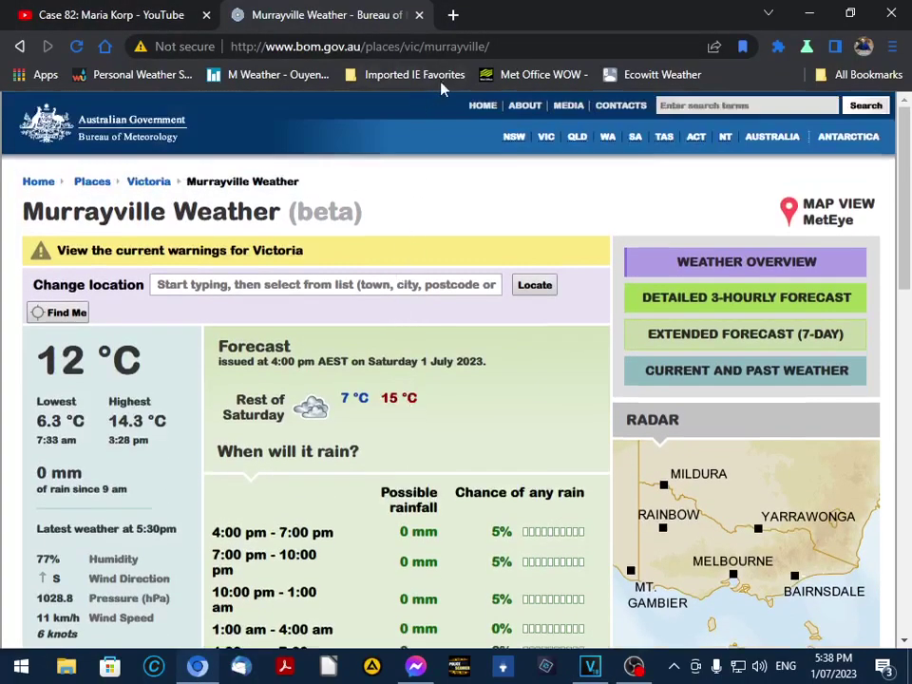
click(548, 140)
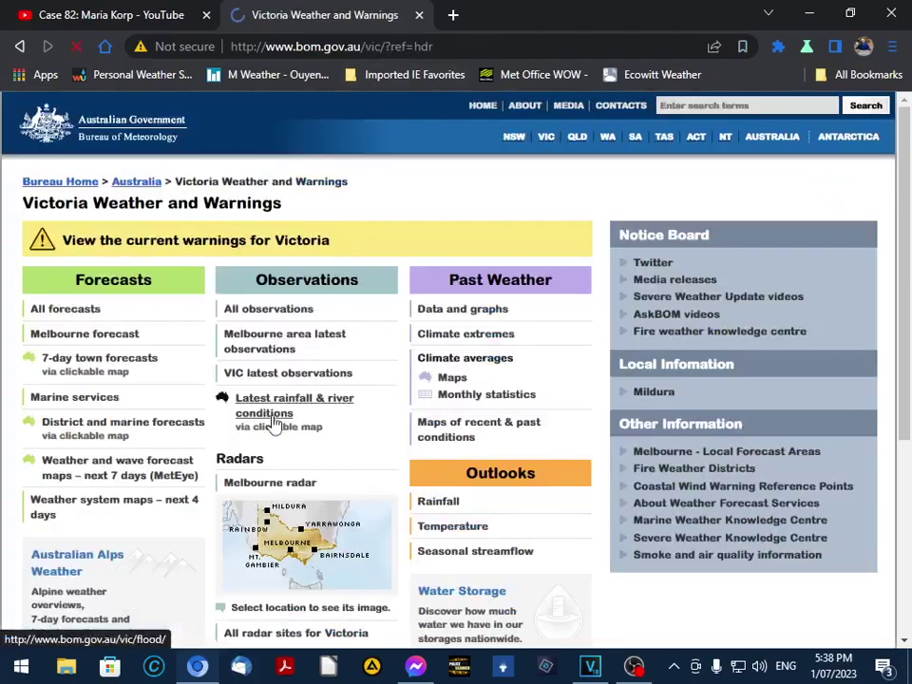
click(53, 310)
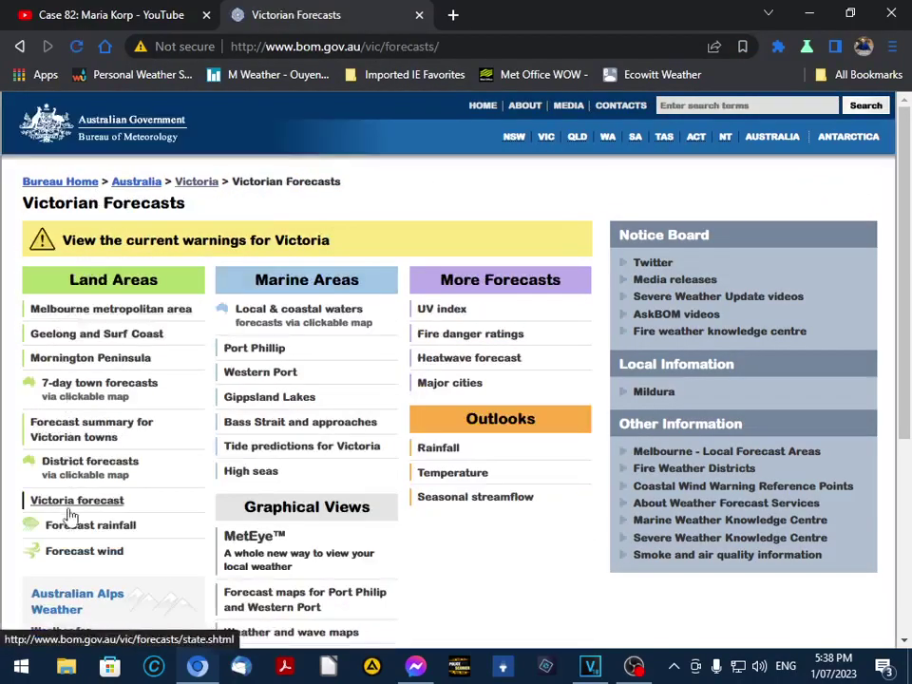
click(71, 475)
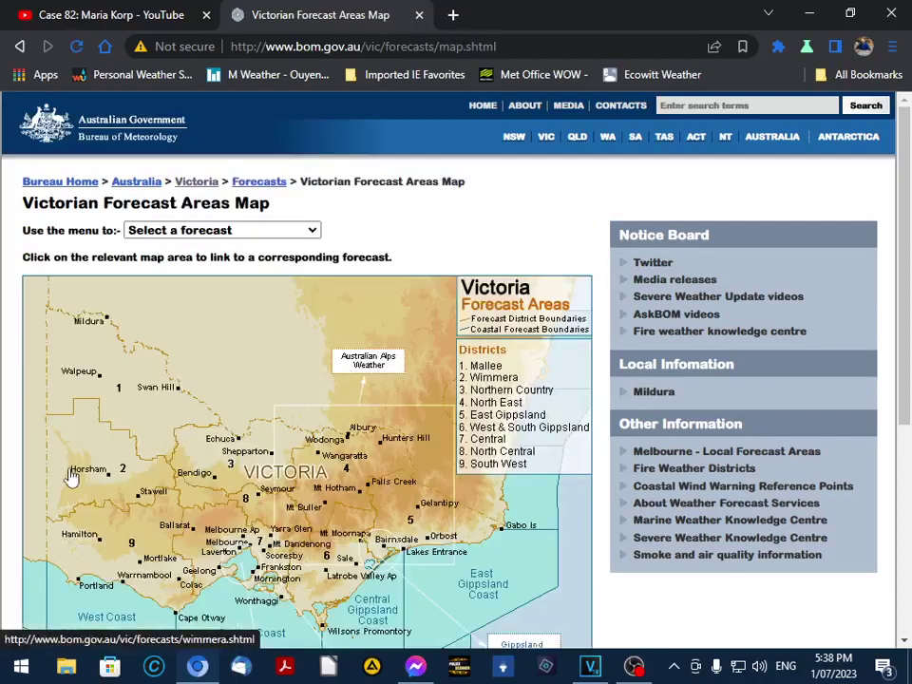
click(75, 363)
- Copy the full Sunday 2 July forecast paragraph from the Mallee District Forecast, leaving out the sun protection line
scroll(143, 374, down, 3)
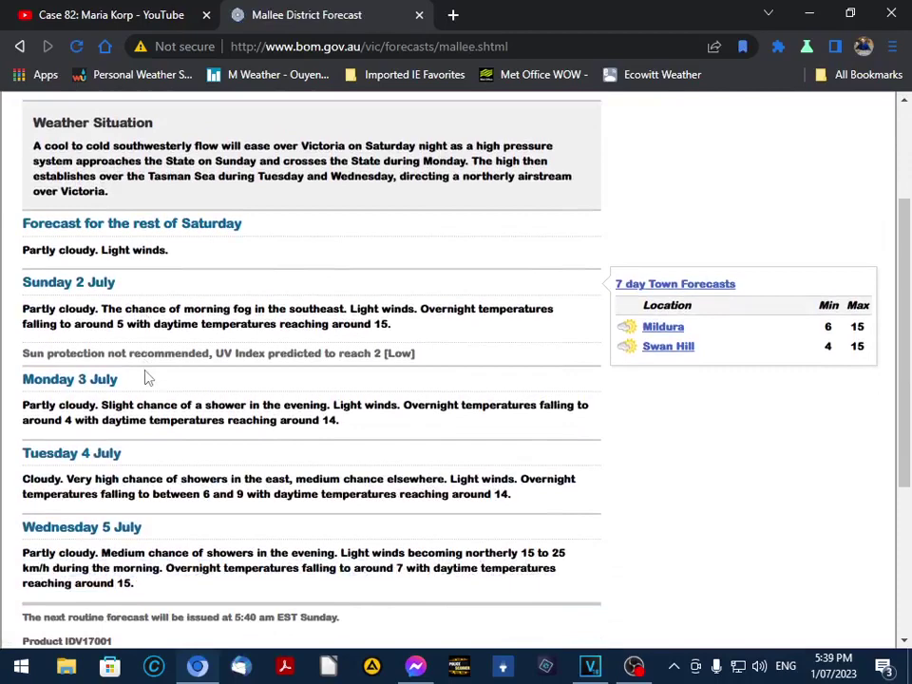
scroll(147, 378, up, 1)
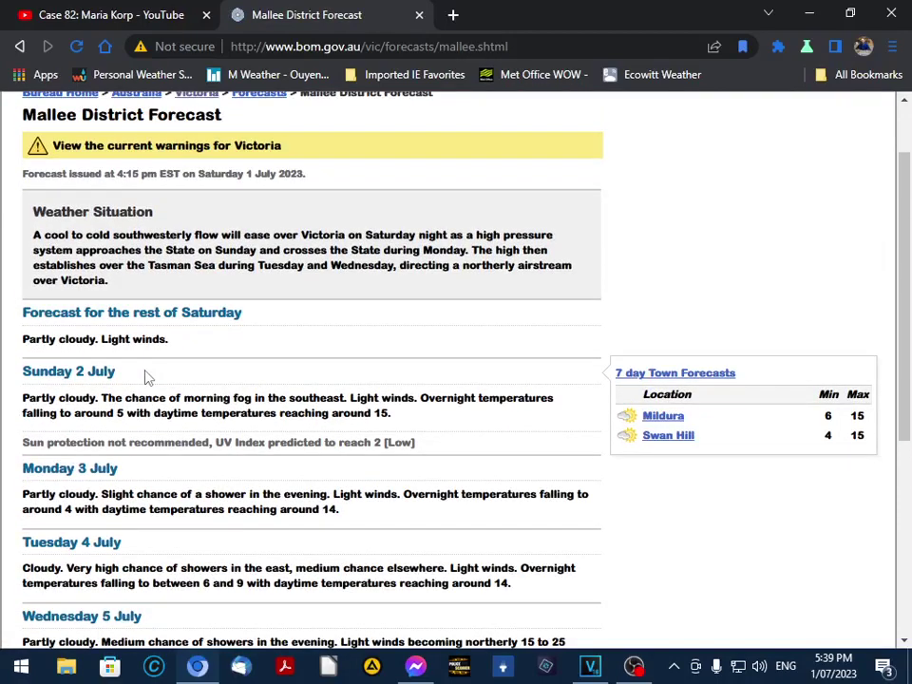
scroll(147, 378, down, 1)
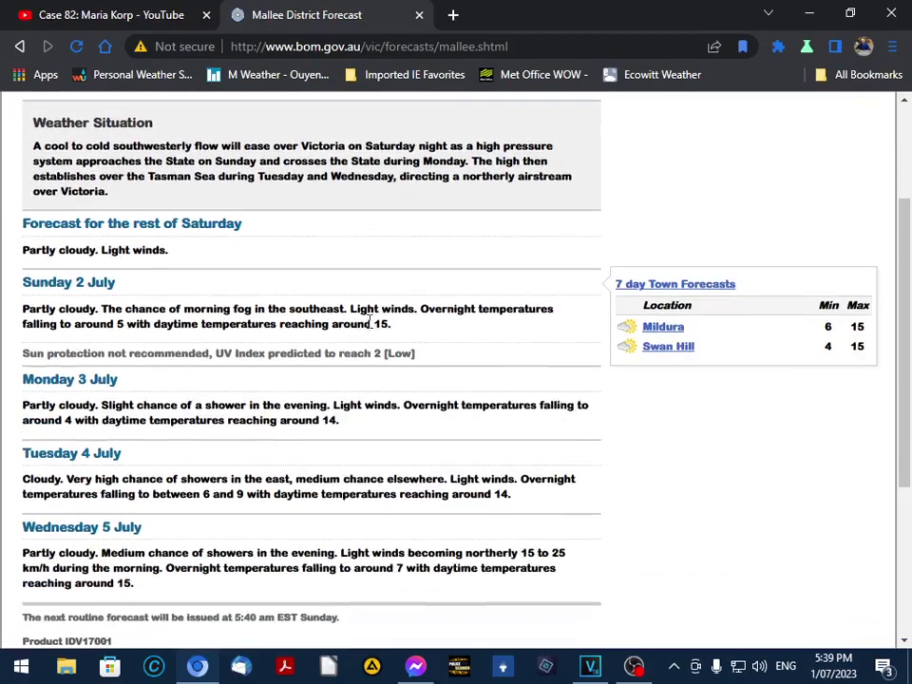
drag(399, 333, 24, 304)
right_click(46, 314)
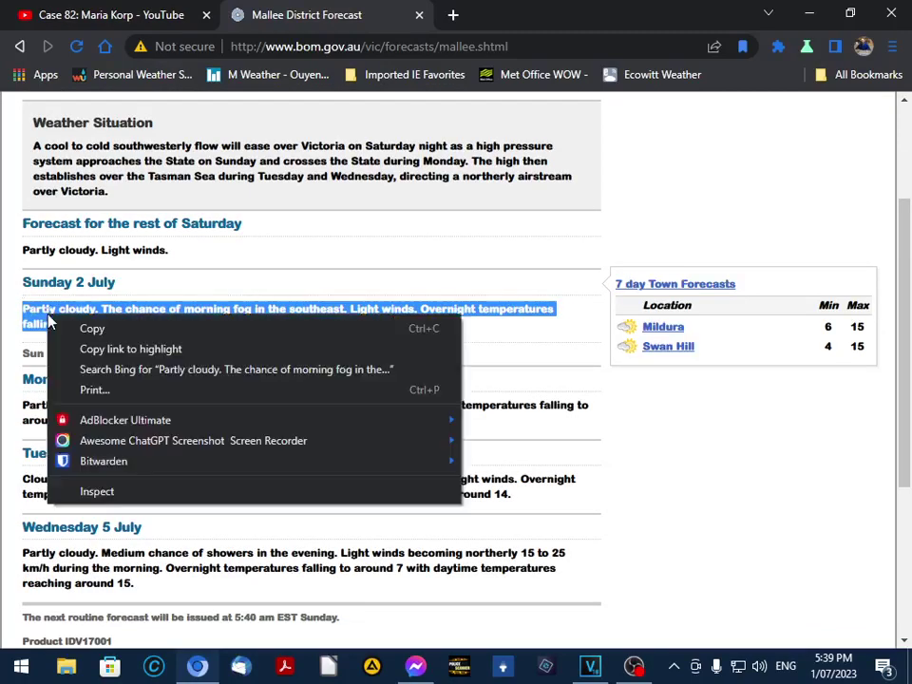
click(63, 327)
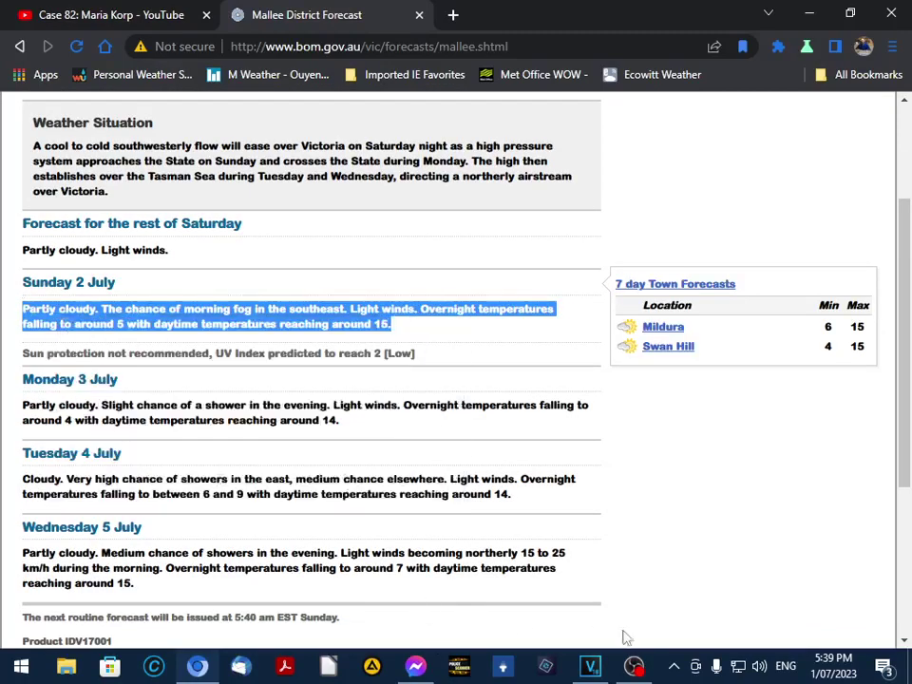
- Back in VEGAS Pro, paste the copied forecast into the Mallee Weather Watch - Sunday Forecast title, one blank line below the issue date
click(590, 672)
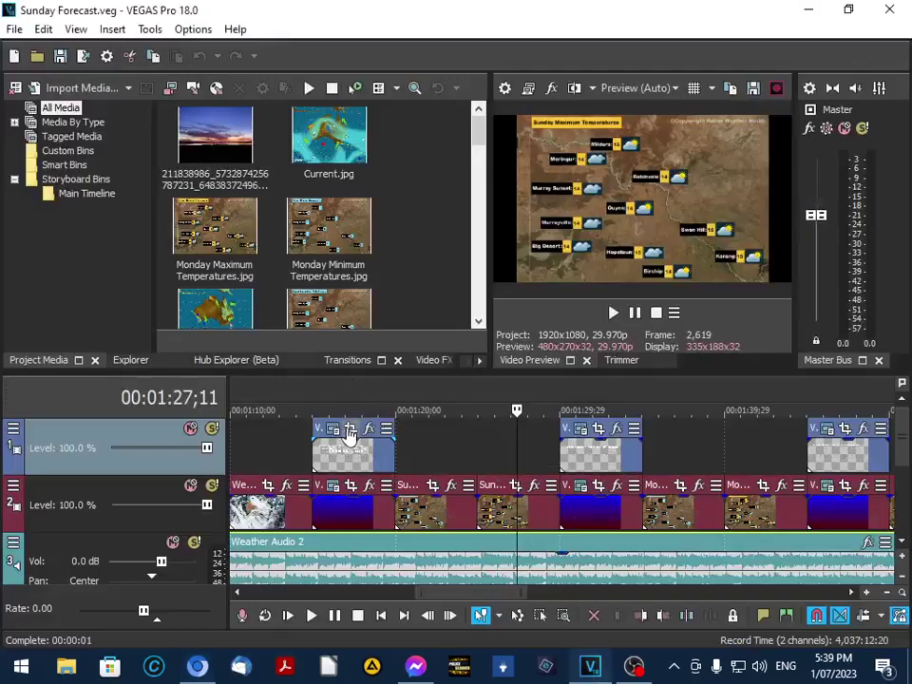
click(337, 410)
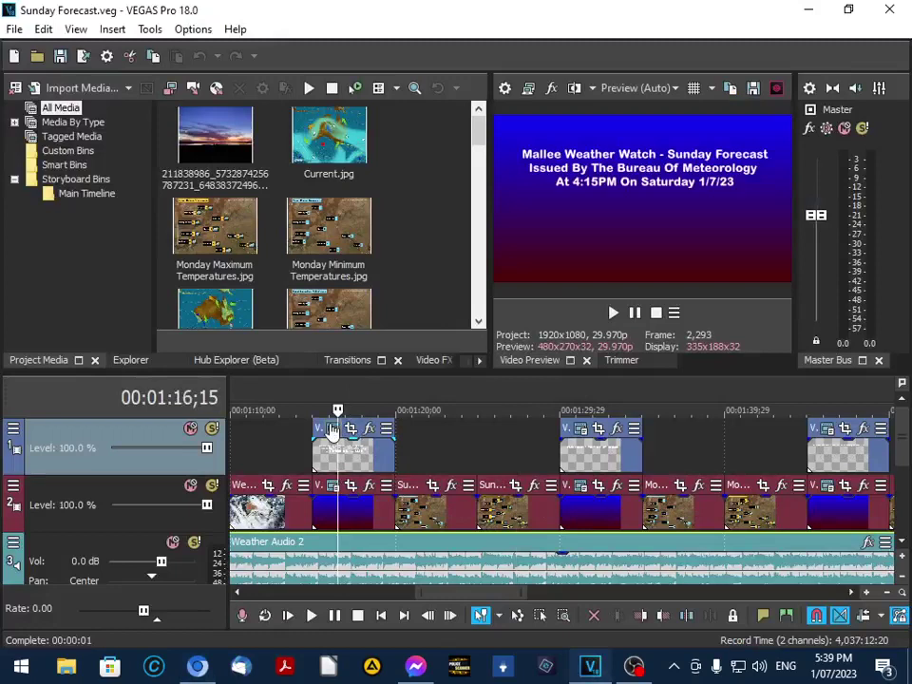
click(332, 430)
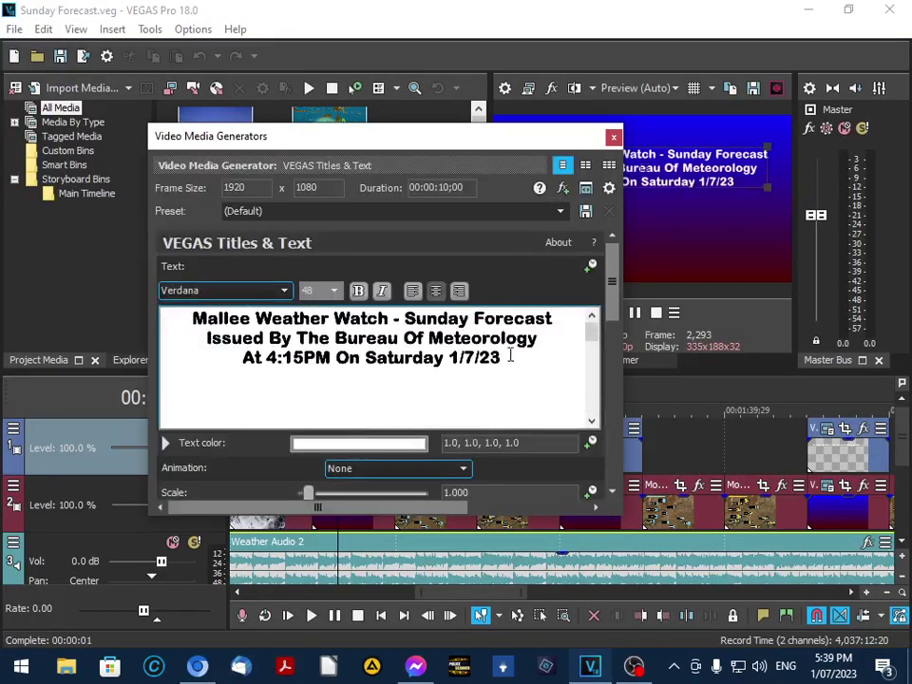
click(510, 356)
key(Return)
key(Return)
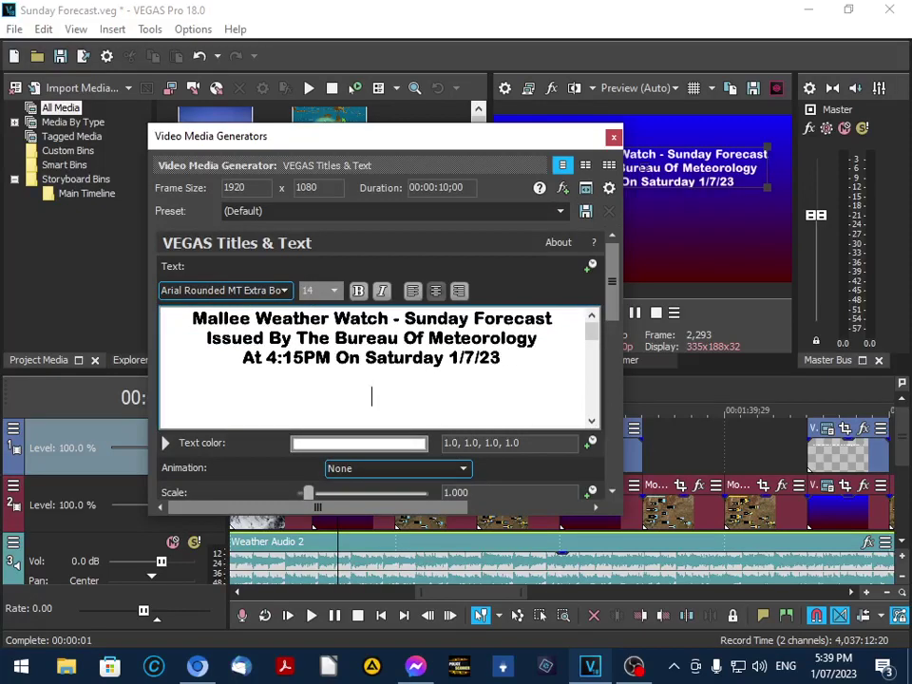
right_click(394, 395)
click(424, 441)
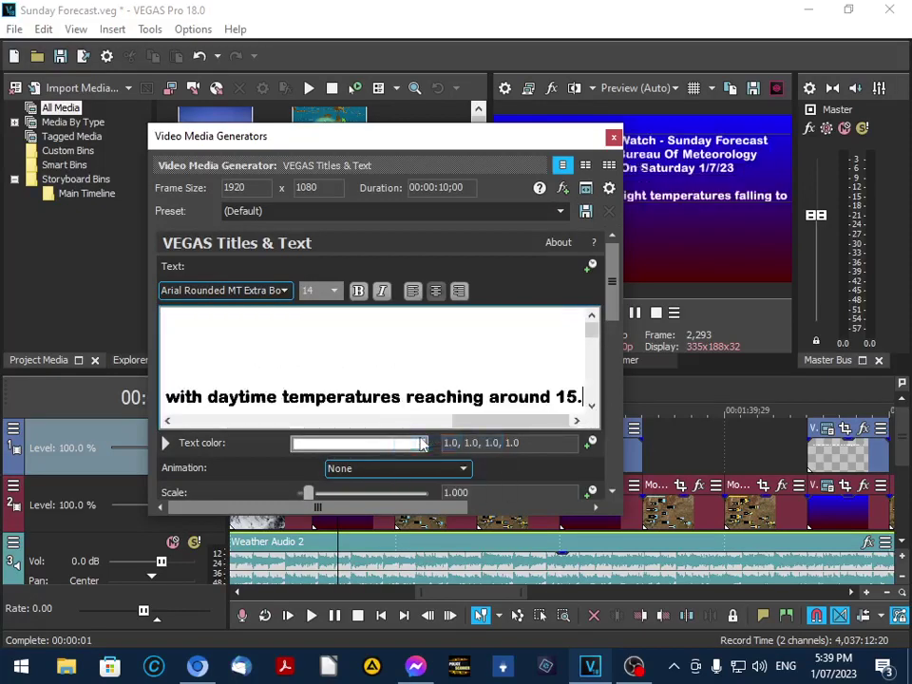
- Format the whole pasted forecast paragraph in the title as Arial at size 12
key(shift+Left)
key(shift+Left)
key(shift+Left)
key(shift+Left)
key(shift+Left)
key(shift+Left)
key(shift+Left)
key(shift+Left)
key(shift+Left)
key(shift+Left)
key(shift+Left)
key(shift+Left)
key(shift+Left)
key(shift+Left)
key(shift+Left)
key(shift+Left)
key(shift+Left)
key(shift+Left)
key(shift+Left)
key(shift+Left)
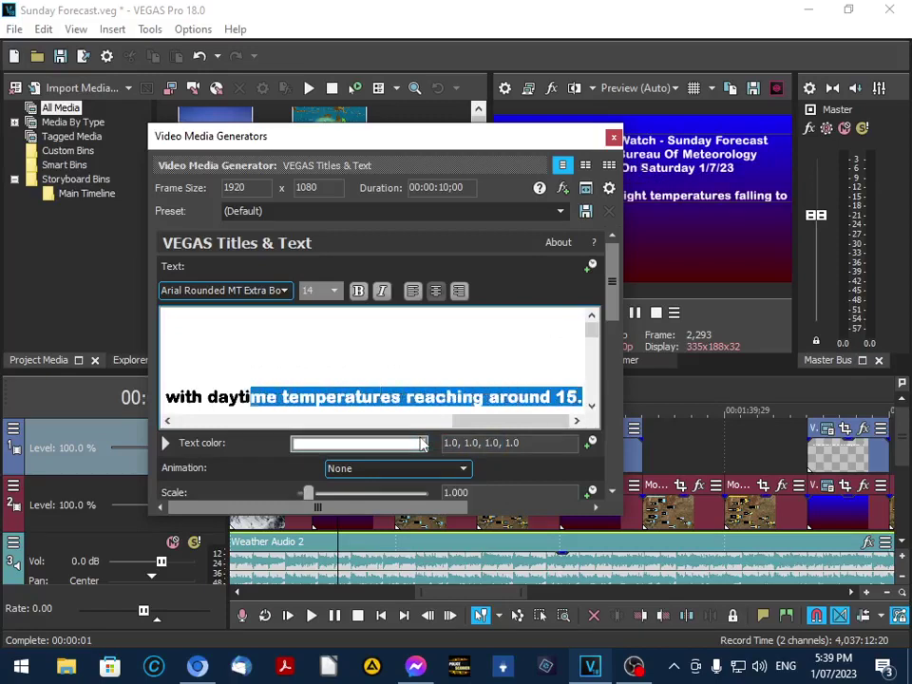
key(shift+Left)
key(shift+Left)
key(shift+Left)
key(shift+Left)
key(shift+Left)
key(shift+Left)
key(shift+Left)
key(shift+Left)
key(shift+Left)
key(shift+Left)
key(shift+Left)
key(shift+Left)
key(shift+Left)
key(shift+Left)
key(shift+Left)
key(shift+Left)
key(shift+Left)
key(shift+Left)
key(shift+Left)
key(shift+Left)
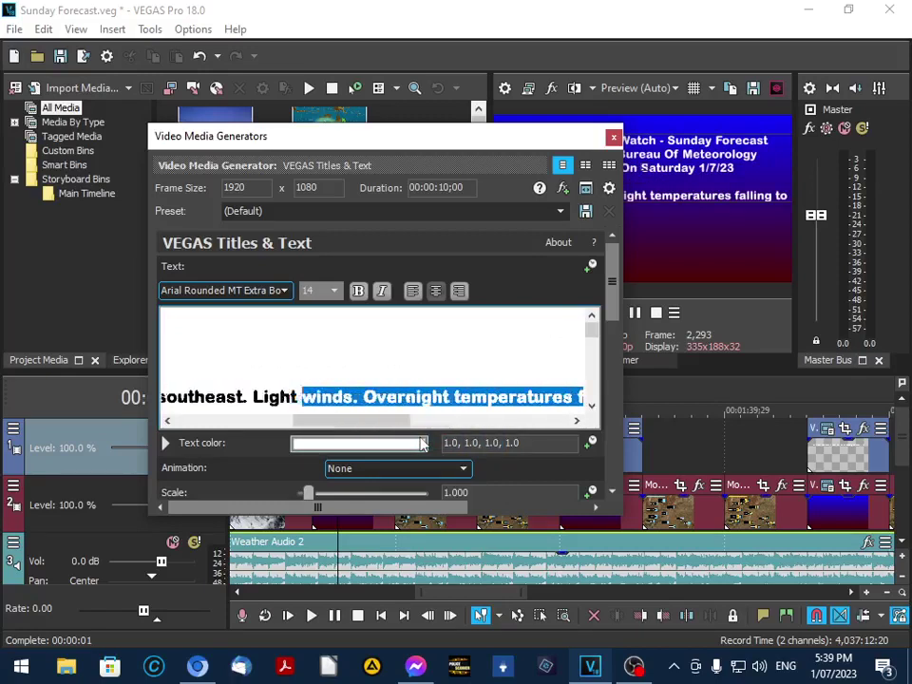
key(shift+Left)
key(shift+Left)
key(shift+Left)
key(shift+Left)
key(shift+Left)
key(shift+Left)
key(shift+Left)
key(shift+Left)
key(shift+Left)
key(shift+Left)
key(shift+Left)
key(shift+Left)
key(shift+Left)
key(shift+Left)
key(shift+Left)
key(shift+Left)
key(shift+Left)
key(shift+Left)
key(shift+Left)
key(shift+Left)
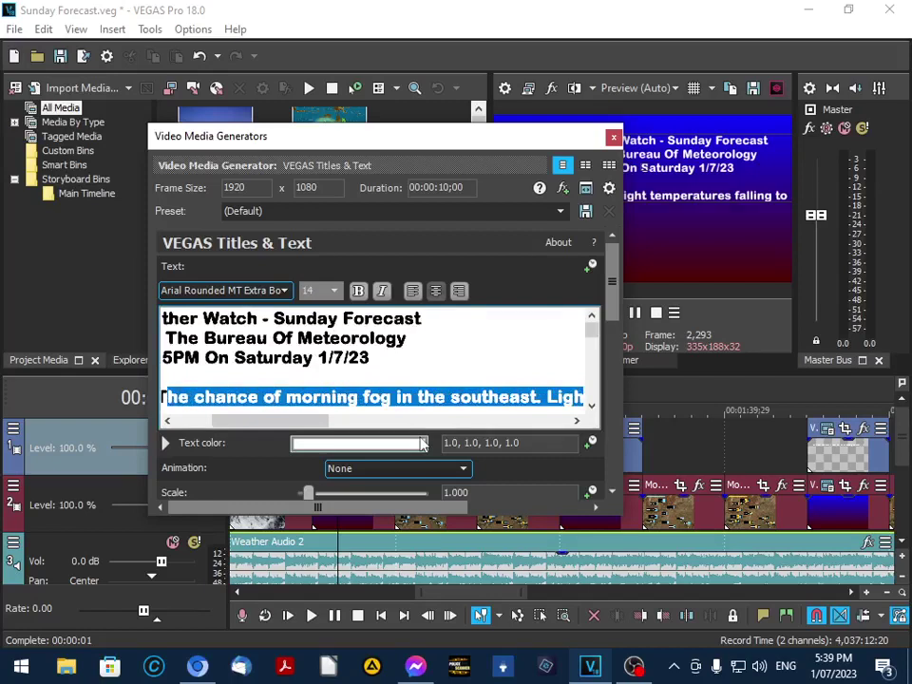
key(shift+Left)
key(shift+Left)
key(shift+Left)
key(shift+Left)
key(shift+Left)
key(shift+Left)
key(shift+Left)
key(shift+Left)
key(shift+Left)
key(shift+Left)
key(shift+Left)
key(shift+Left)
key(shift+Left)
key(shift+Left)
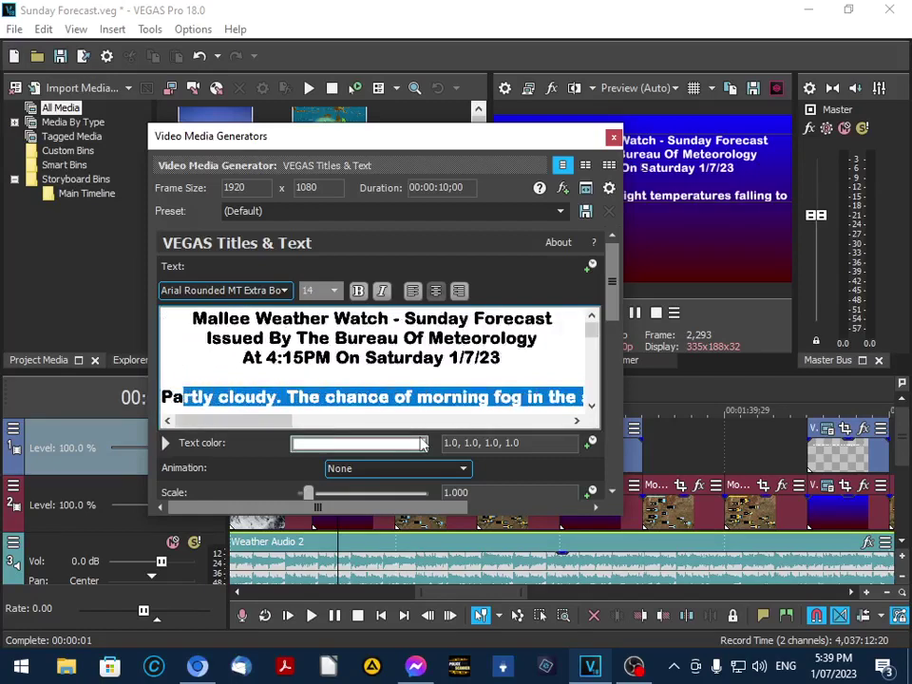
key(shift+Left)
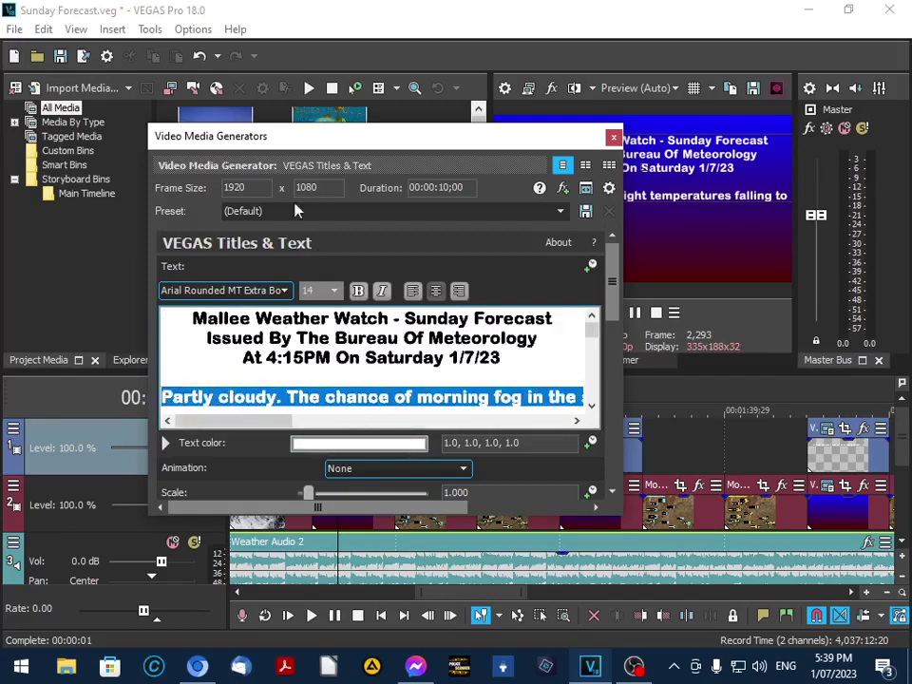
click(333, 292)
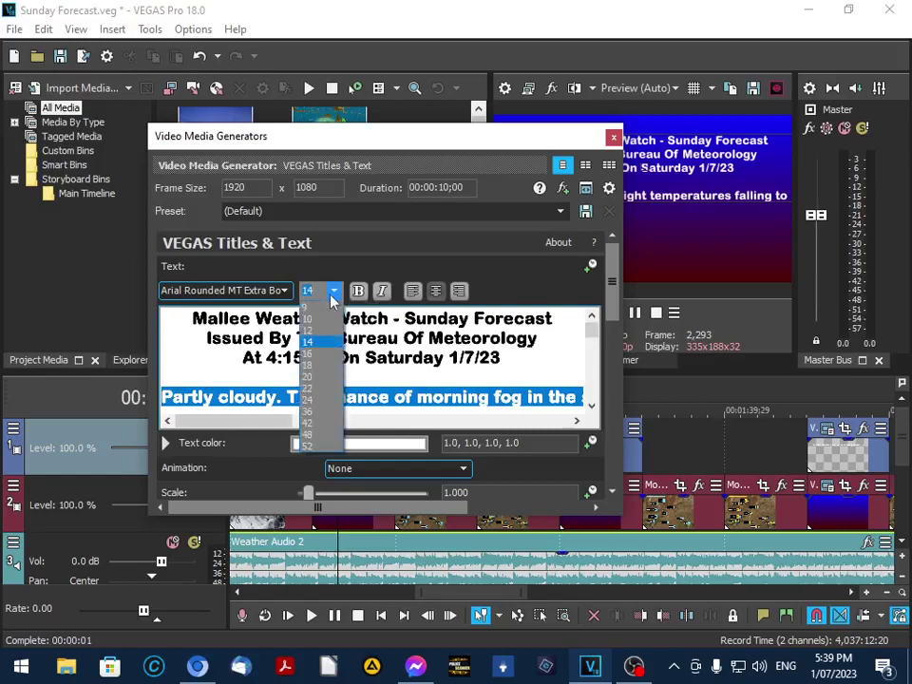
click(316, 331)
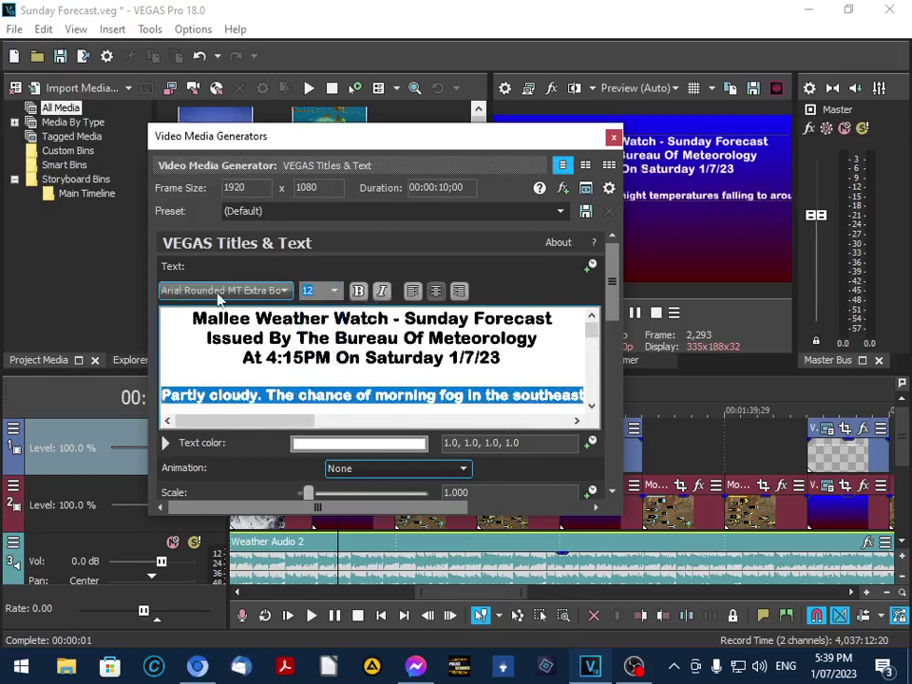
click(218, 290)
scroll(187, 390, up, 2)
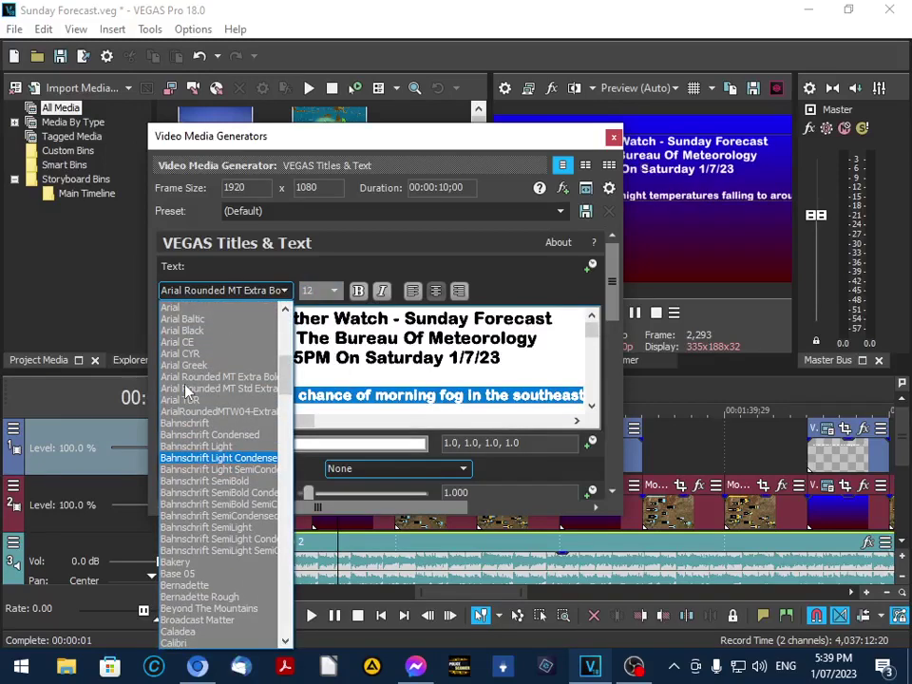
click(183, 308)
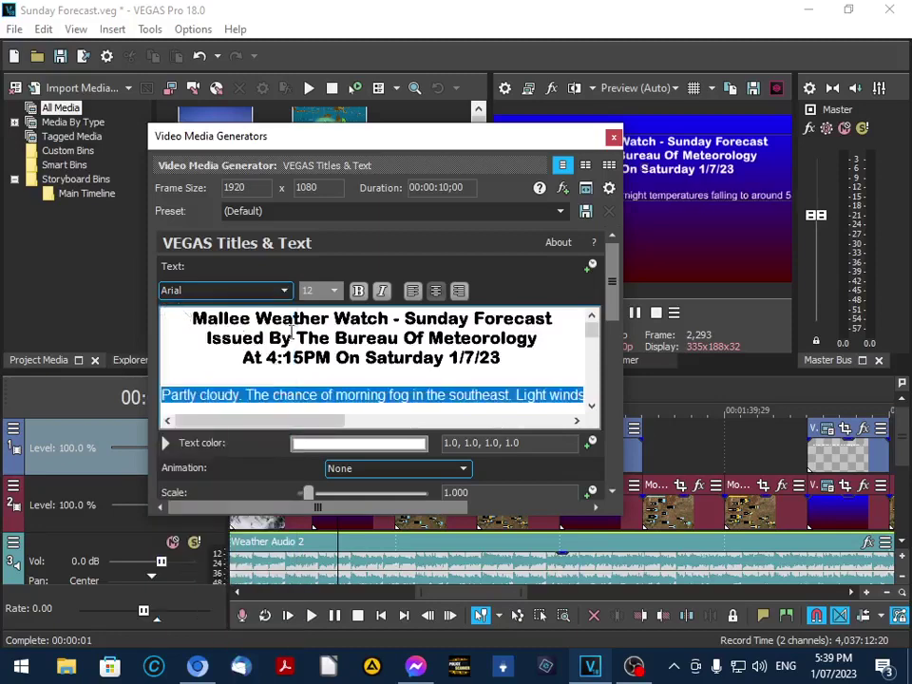
- Break the Sunday forecast paragraph into three lines after "southeast." and "around 5", and move the title up to the frame's top edge
click(513, 395)
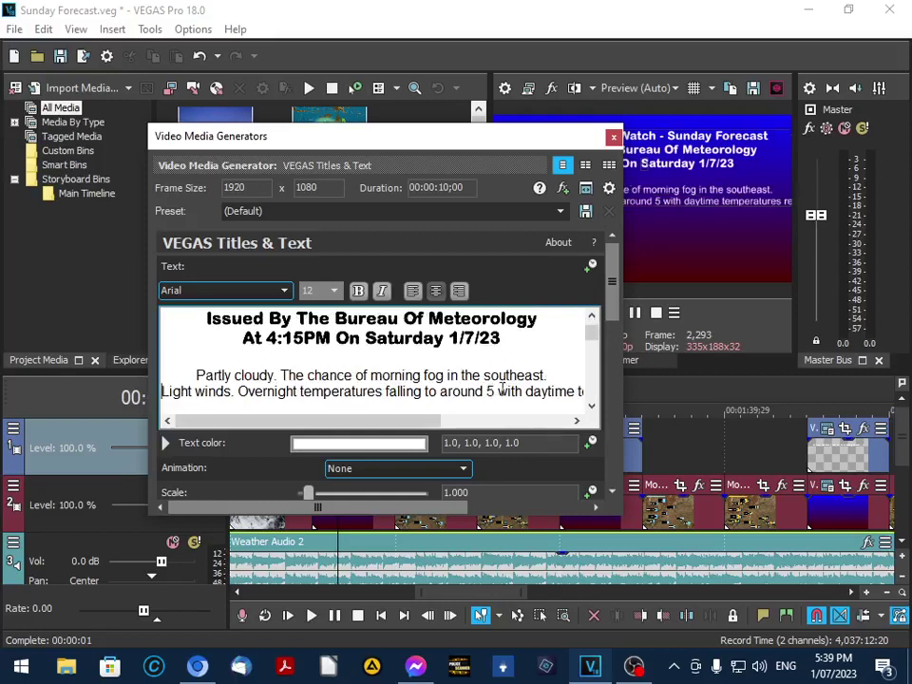
key(Return)
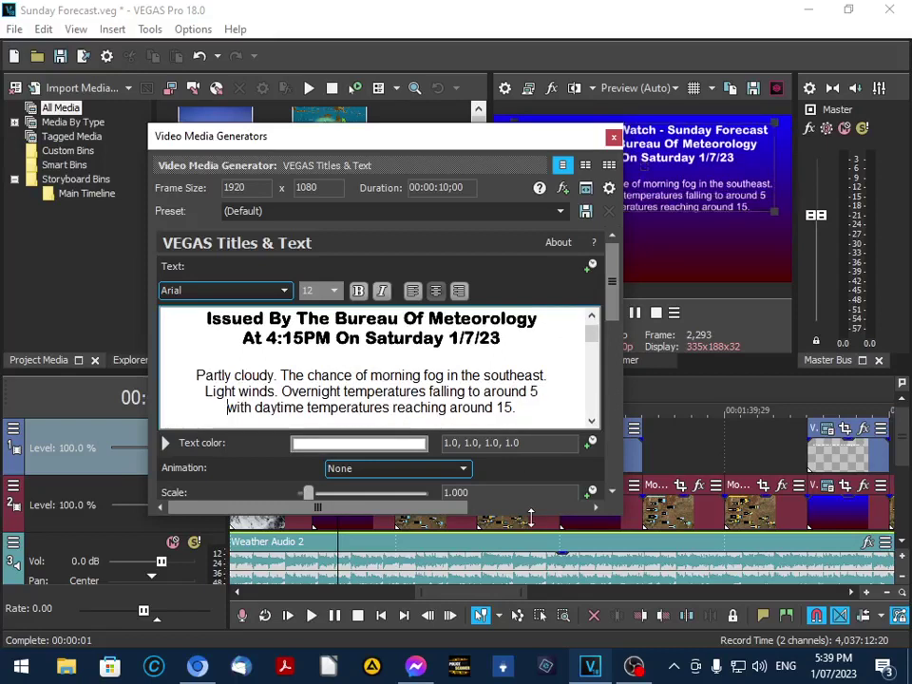
click(665, 124)
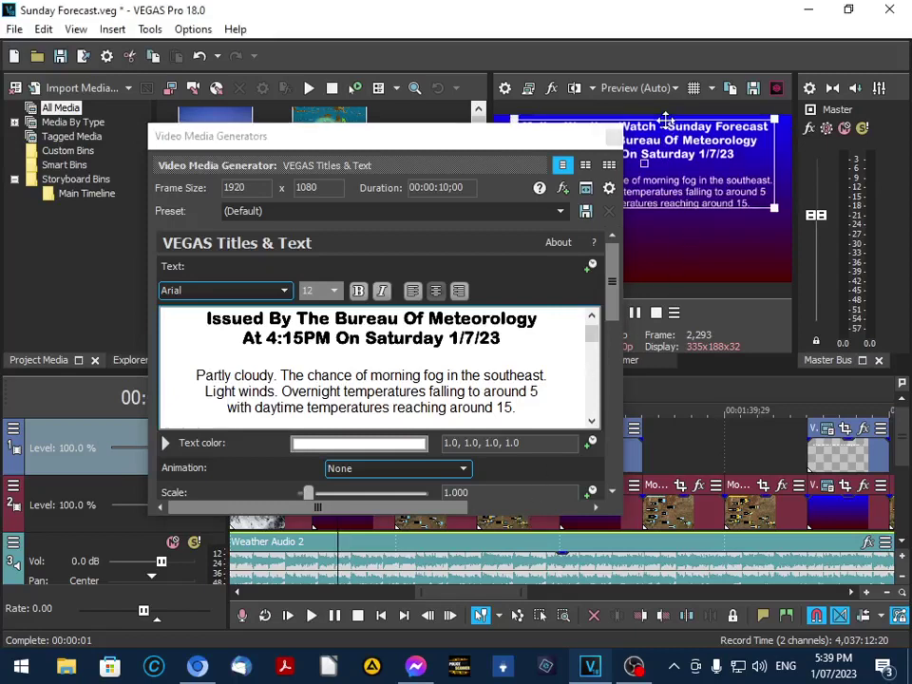
drag(665, 122, 666, 116)
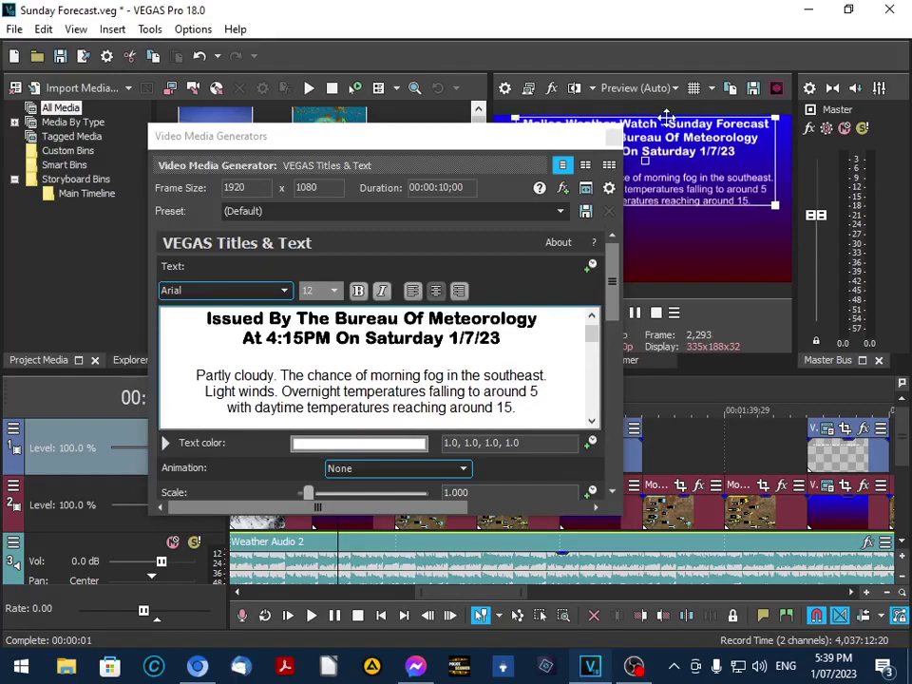
click(612, 140)
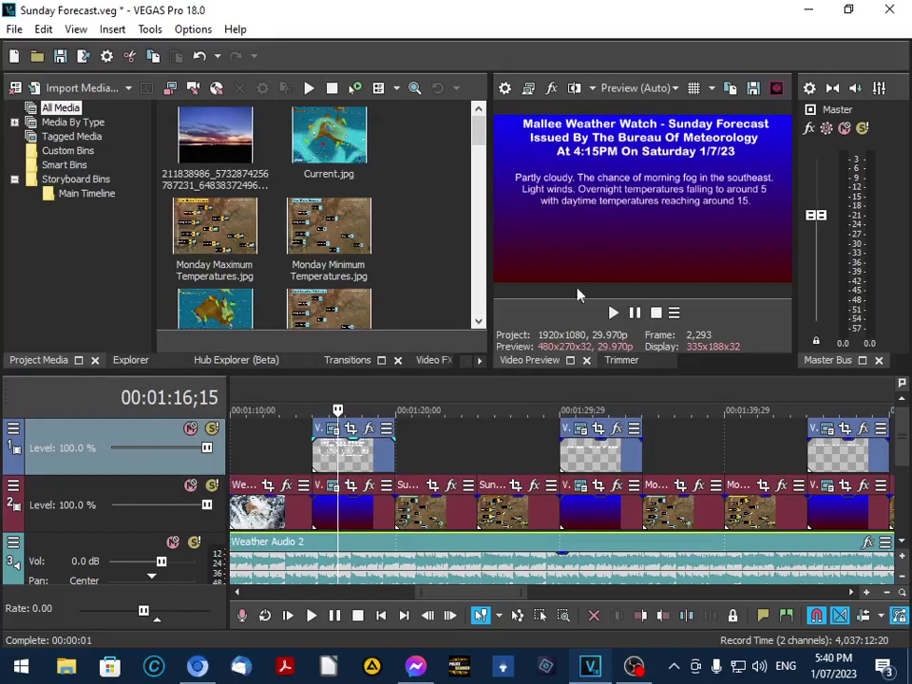
- Open the text settings of the Mallee Weather Watch - Monday Forecast title further along the timeline
drag(475, 593, 496, 594)
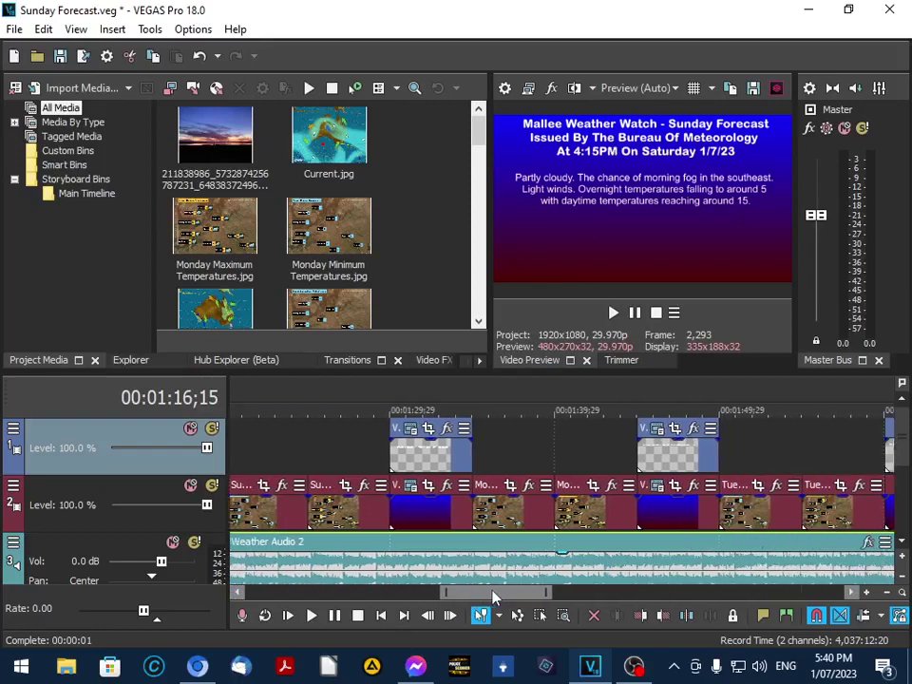
click(410, 403)
click(411, 429)
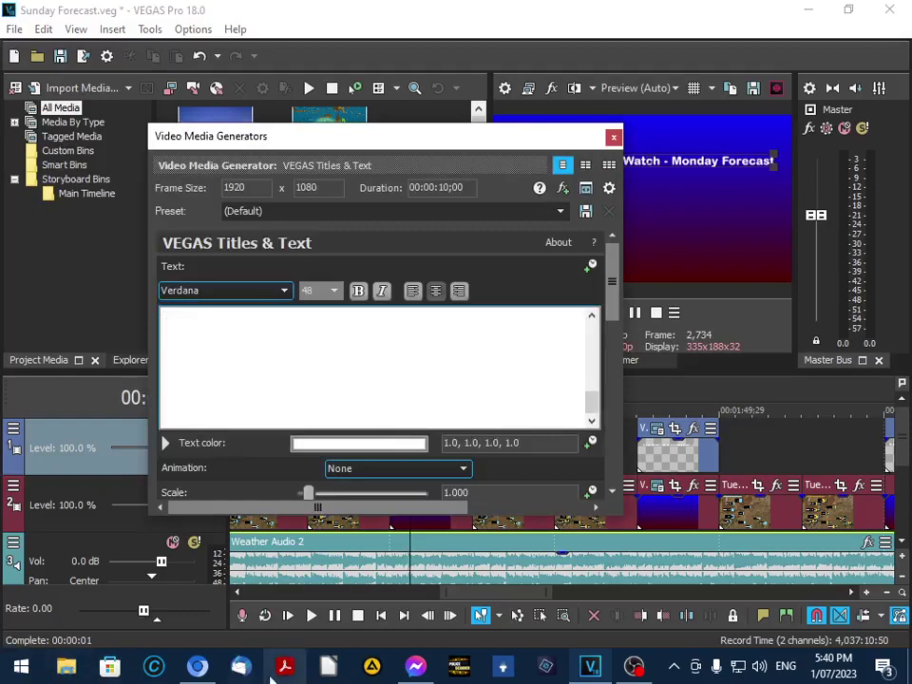
- Switch to the browser and copy the full Monday 3 July forecast paragraph from the Mallee District Forecast
click(200, 673)
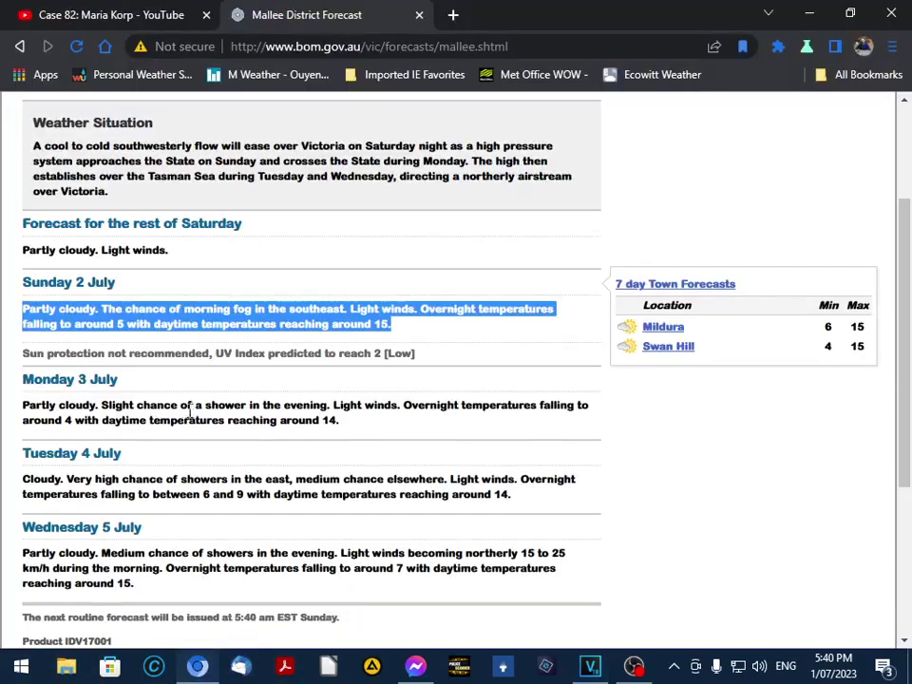
scroll(305, 382, down, 2)
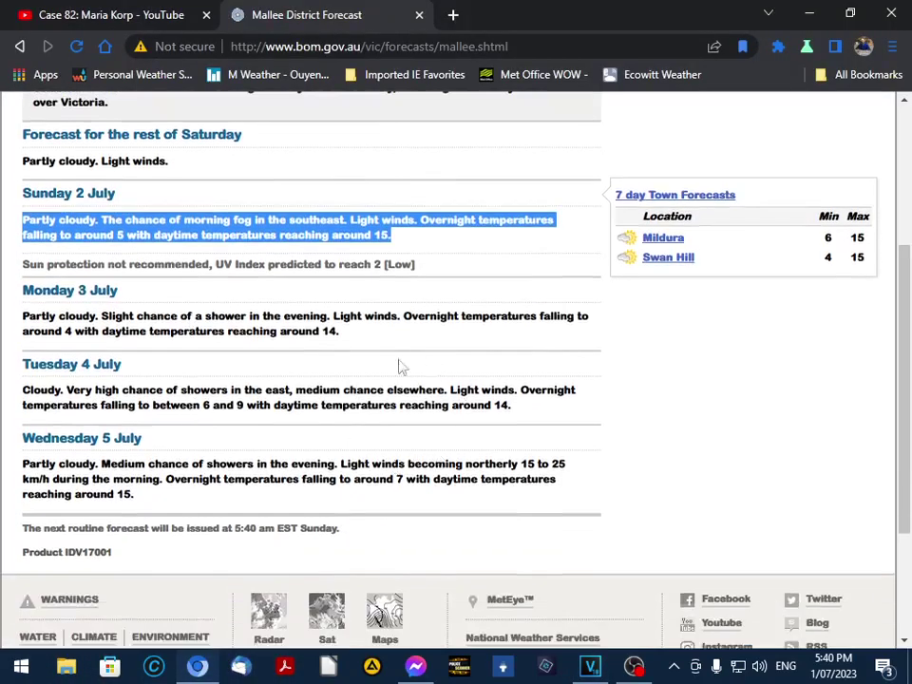
drag(340, 331, 19, 317)
right_click(19, 317)
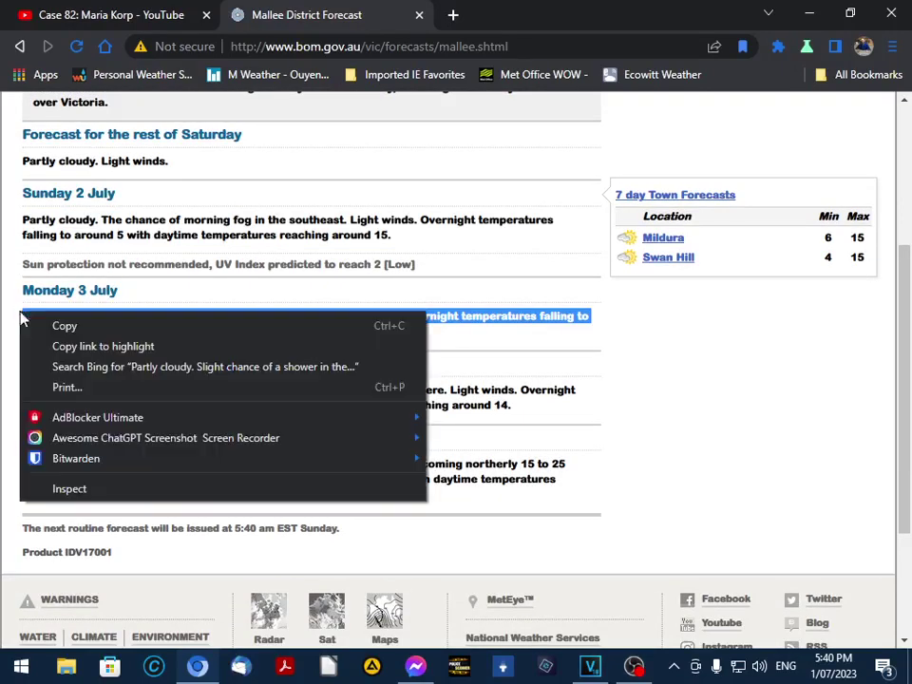
click(41, 326)
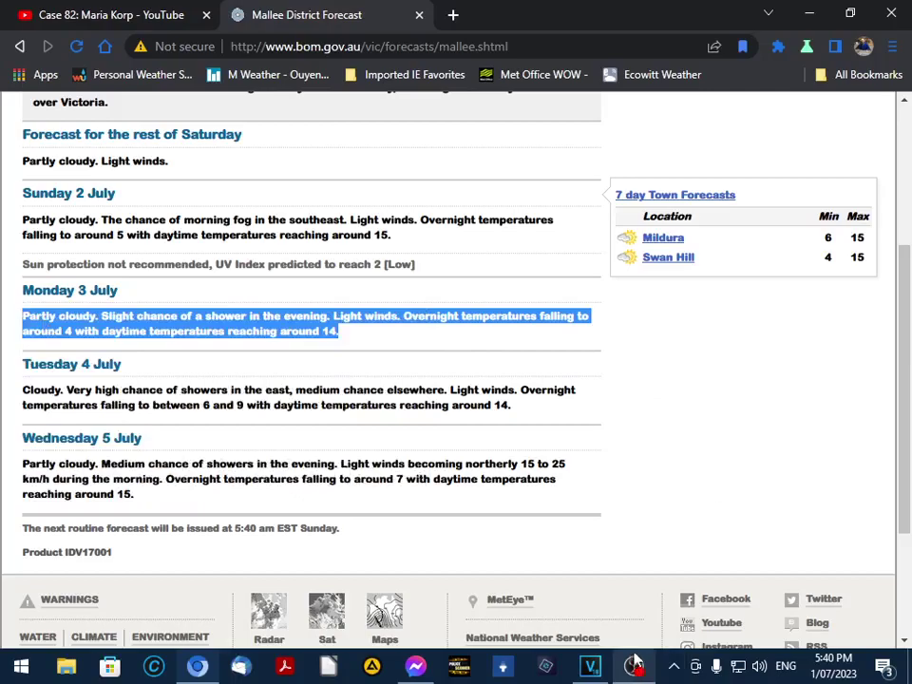
- Back in VEGAS Pro, paste the copied forecast into the Mallee Weather Watch - Monday Forecast title, one blank line below the heading
click(593, 671)
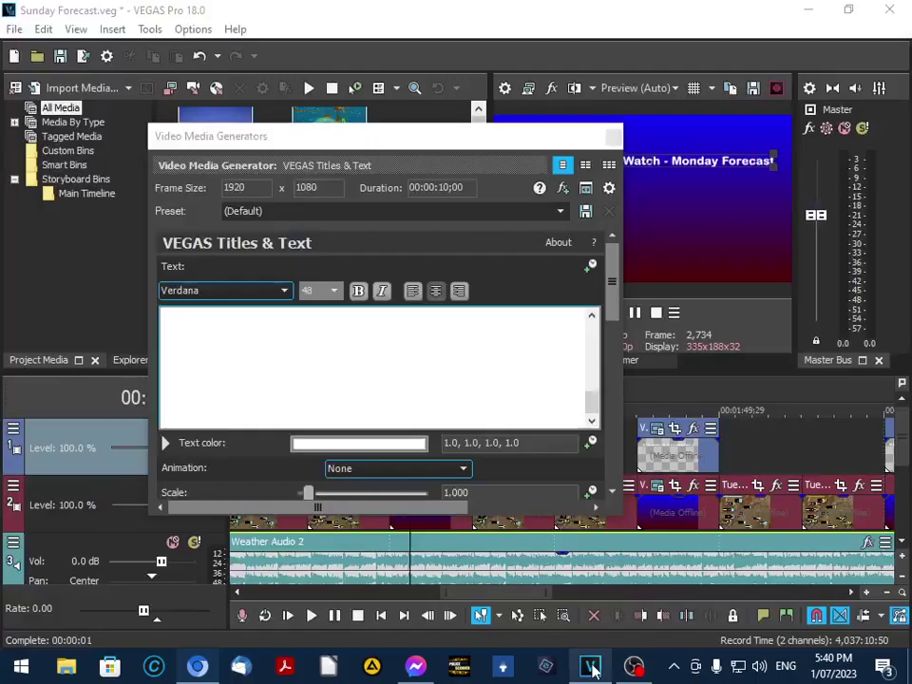
click(419, 377)
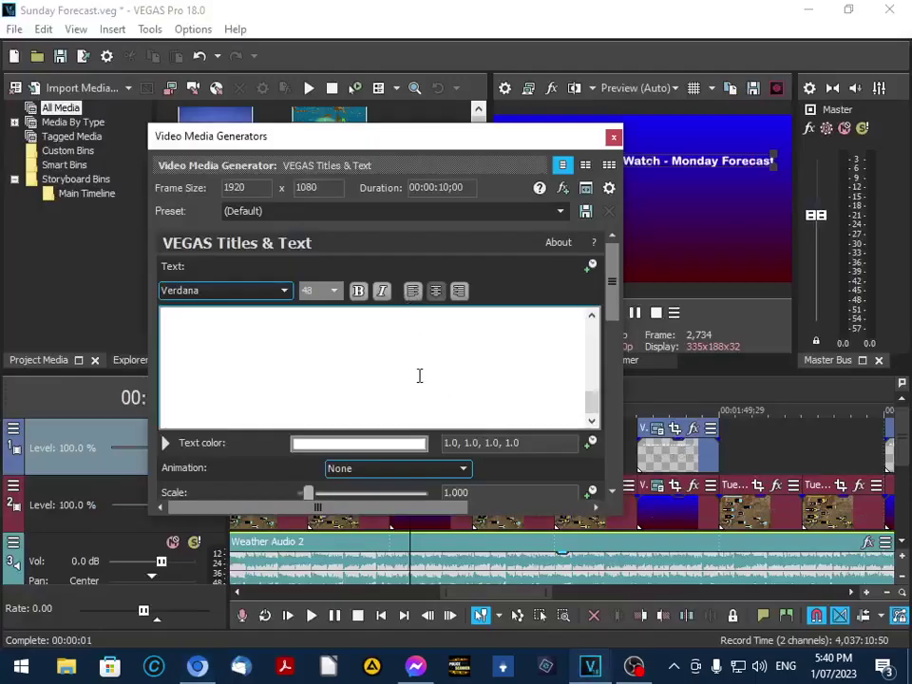
key(ctrl+v)
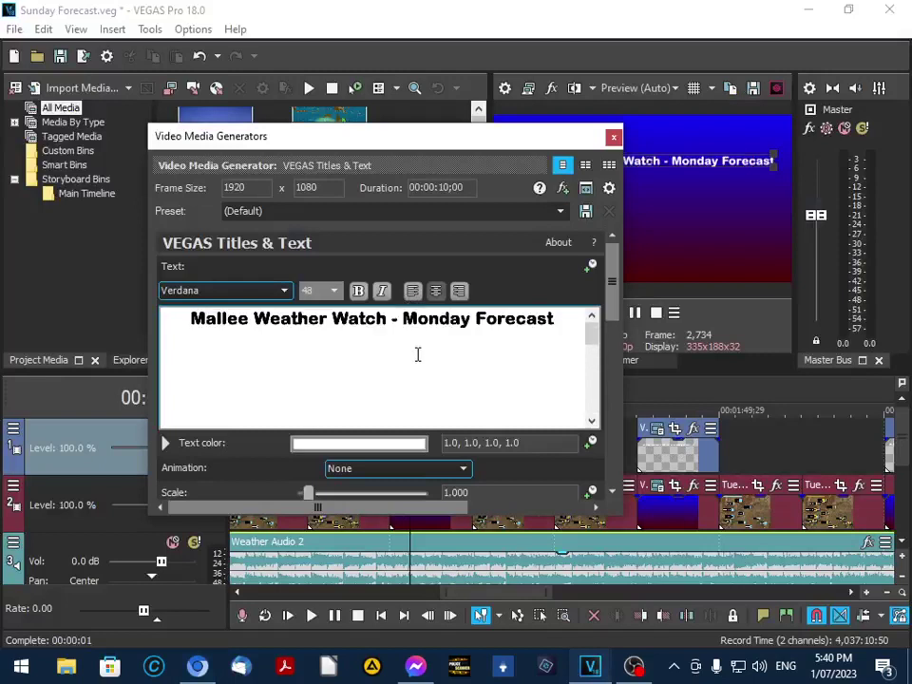
click(560, 318)
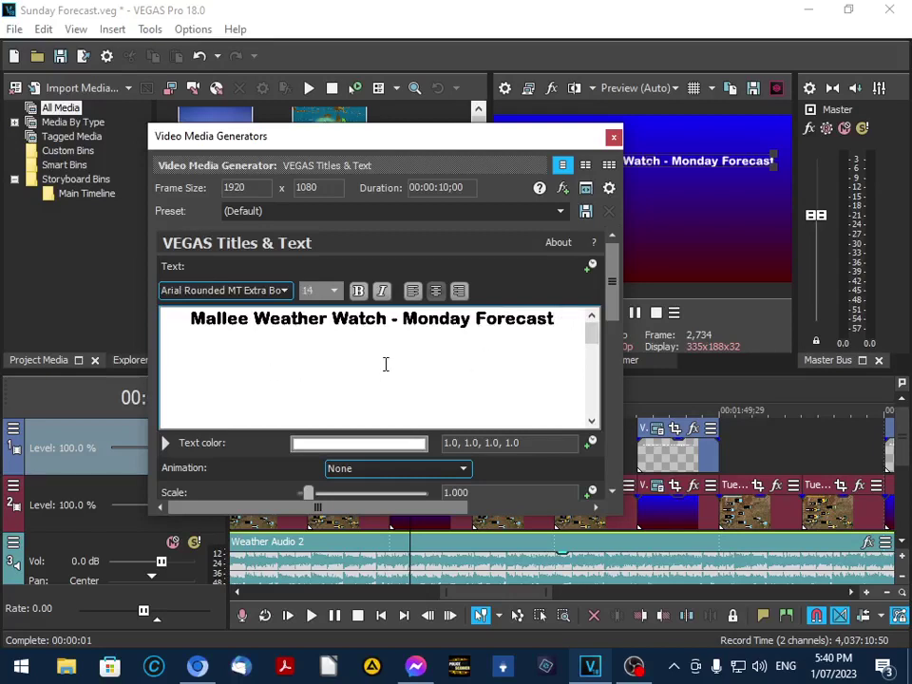
right_click(385, 364)
click(418, 409)
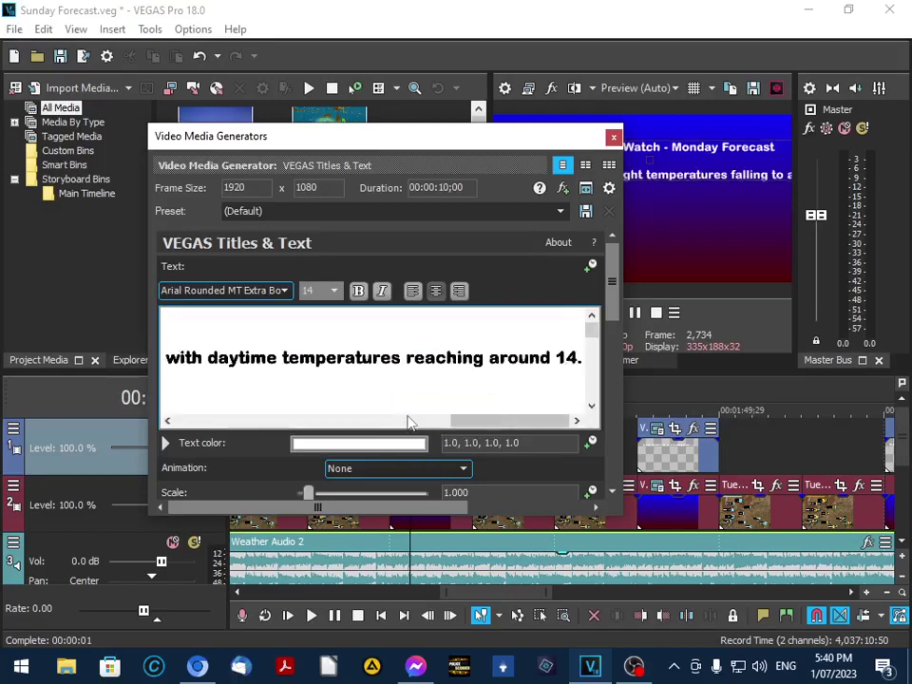
- Format the whole pasted Monday forecast paragraph as Arial at size 12
key(shift+Left)
key(shift+Left)
key(shift+Left)
key(shift+Left)
key(shift+Left)
key(shift+Left)
key(shift+Left)
key(shift+Left)
key(shift+Left)
key(shift+Left)
key(shift+Left)
key(shift+Left)
key(shift+Left)
key(shift+Left)
key(shift+Left)
key(shift+Left)
key(shift+Left)
key(shift+Left)
key(shift+Left)
key(shift+Left)
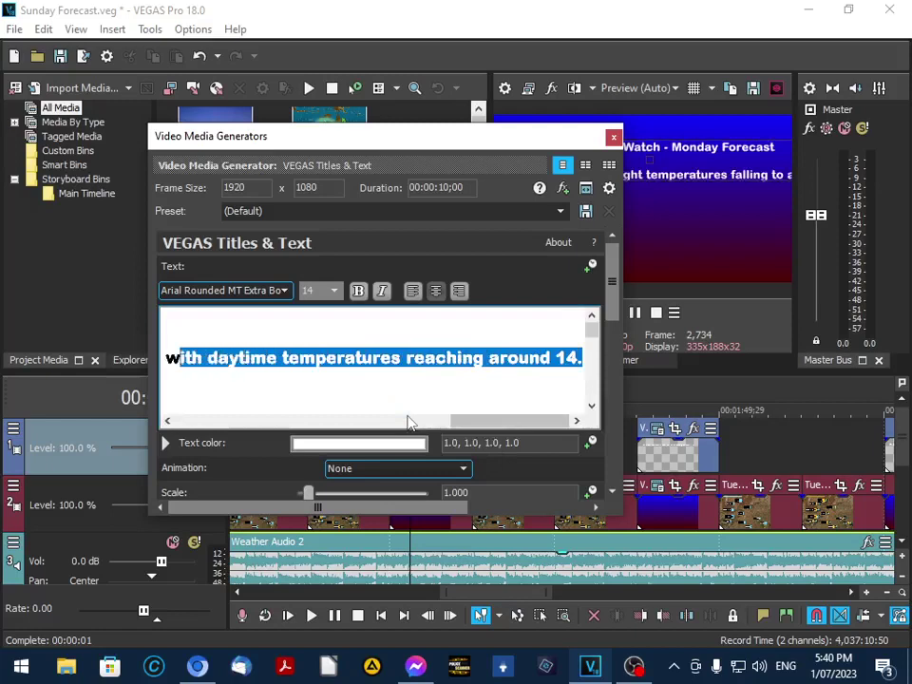
key(shift+Left)
key(shift+Left)
key(shift+Left)
key(shift+Left)
key(shift+Left)
key(shift+Left)
key(shift+Left)
key(shift+Left)
key(shift+Left)
key(shift+Left)
key(shift+Left)
key(shift+Left)
key(shift+Left)
key(shift+Left)
key(shift+Left)
key(shift+Left)
key(shift+Left)
key(shift+Left)
key(shift+Left)
key(shift+Left)
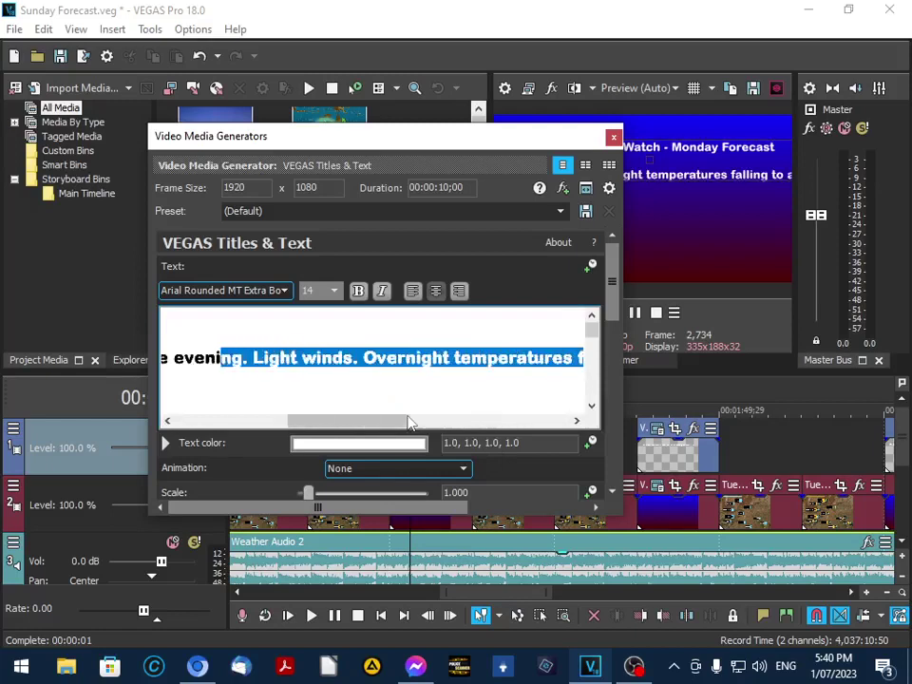
key(shift+Left)
key(shift+Left)
key(shift+Left)
key(shift+Left)
key(shift+Left)
key(shift+Left)
key(shift+Left)
key(shift+Left)
key(shift+Left)
key(shift+Left)
key(shift+Left)
key(shift+Left)
key(shift+Left)
key(shift+Left)
key(shift+Left)
key(shift+Left)
key(shift+Left)
key(shift+Left)
key(shift+Left)
key(shift+Left)
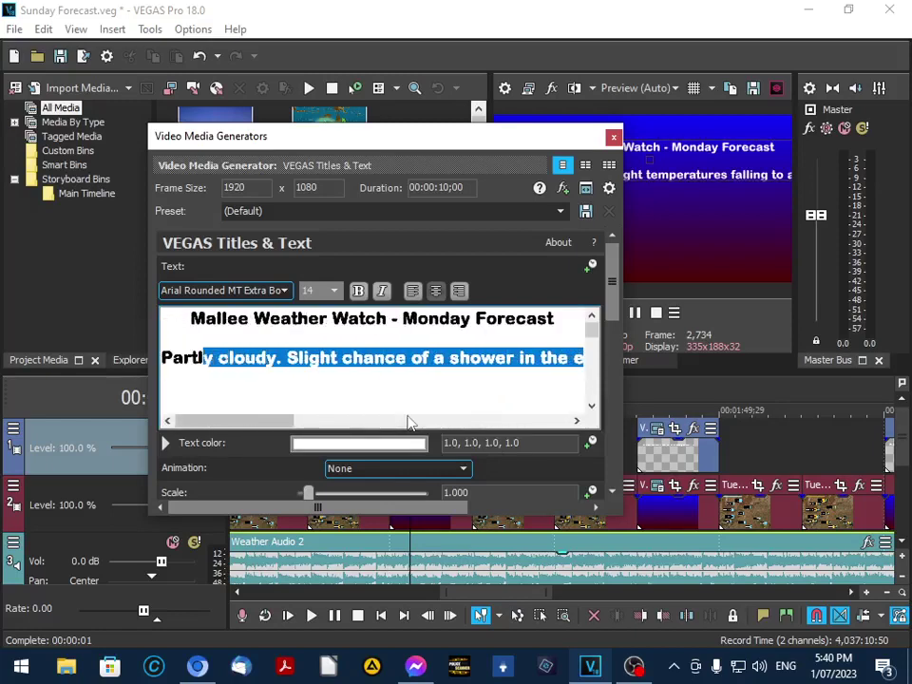
key(shift+Left)
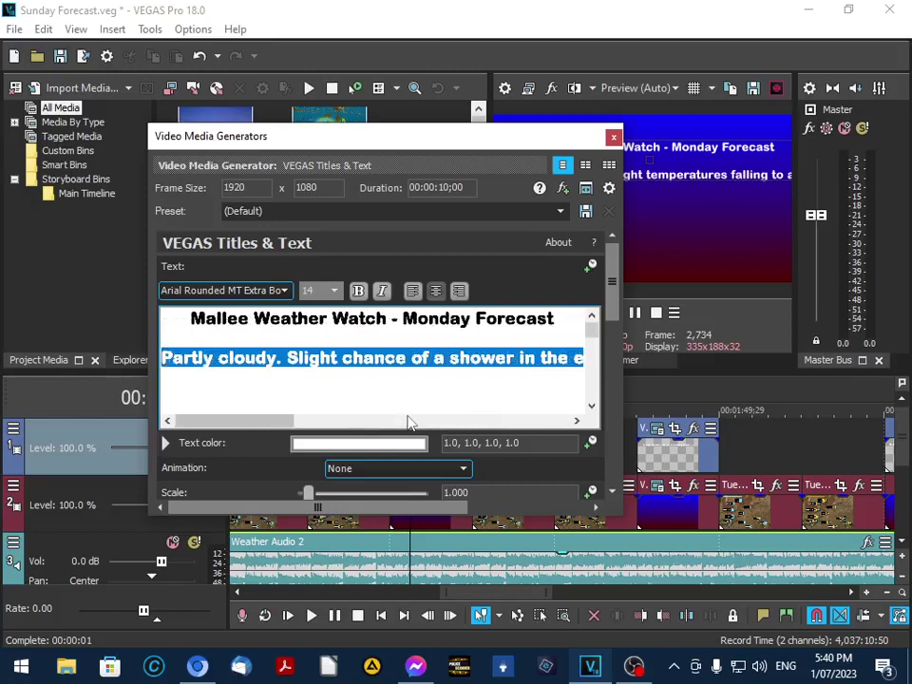
click(333, 290)
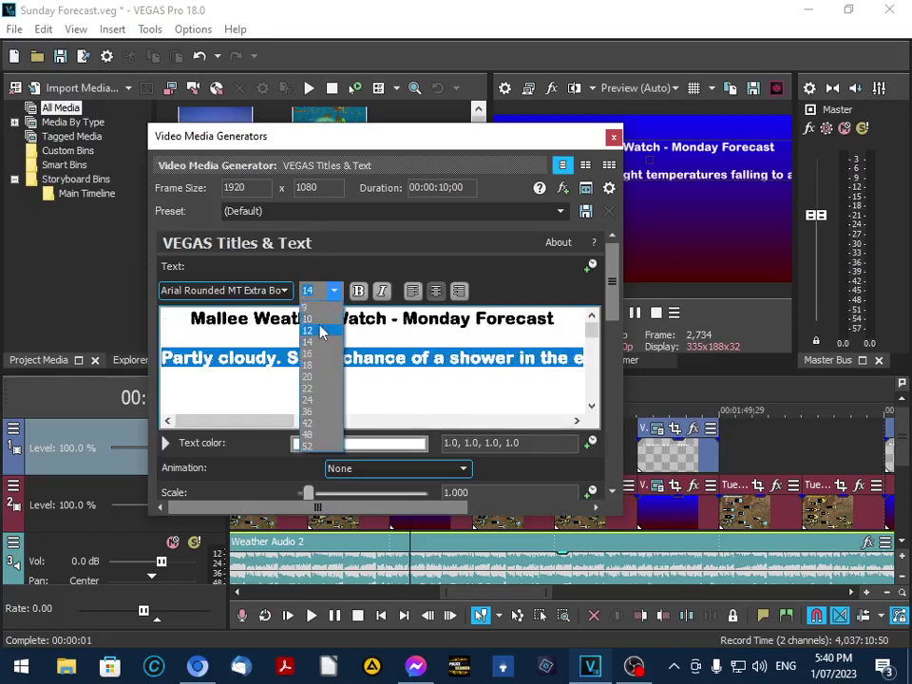
click(318, 330)
click(224, 291)
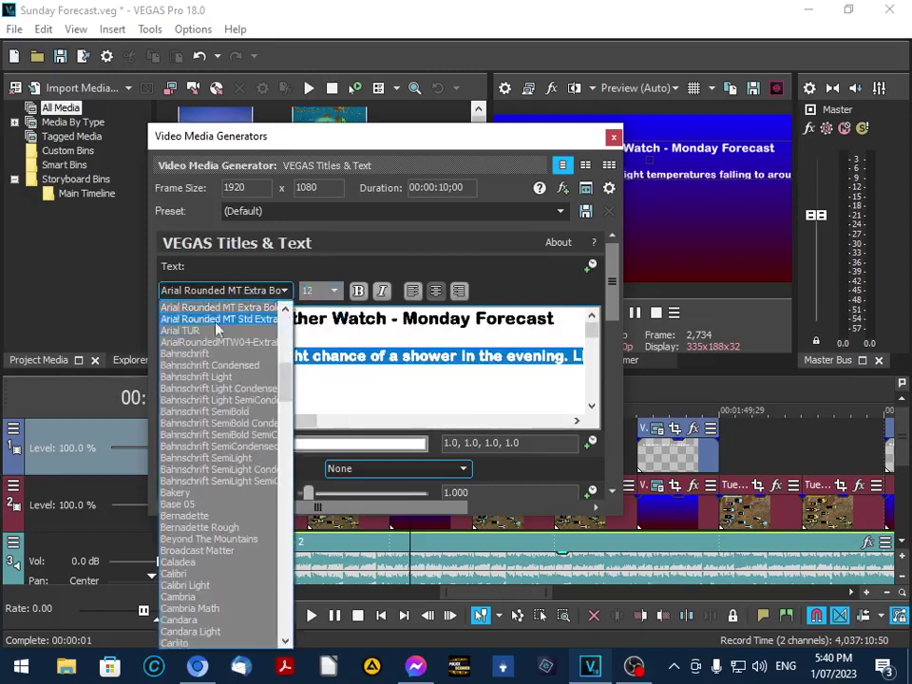
scroll(199, 364, up, 3)
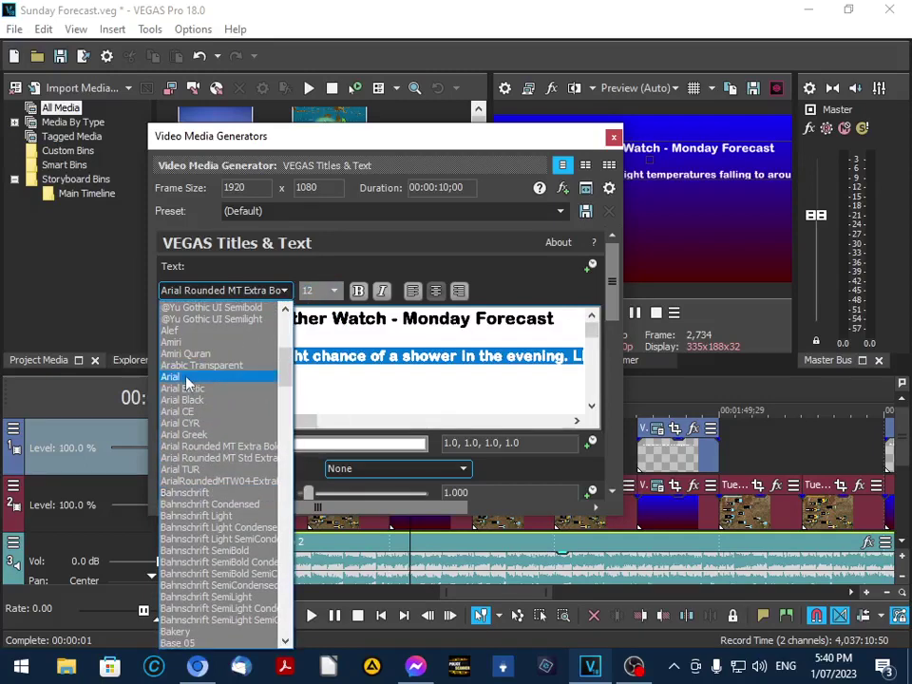
click(181, 378)
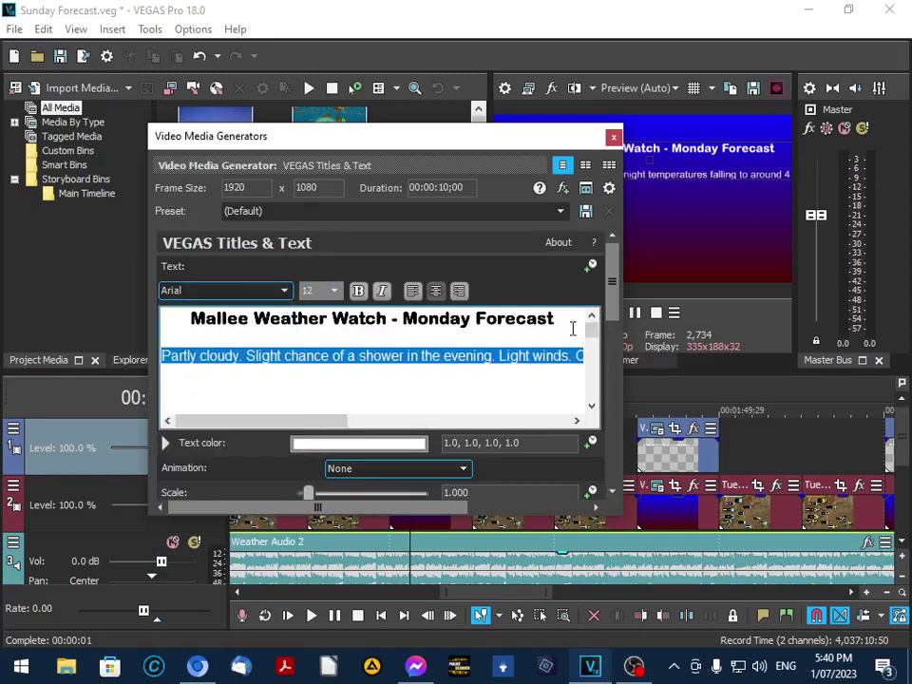
- Break the Monday forecast into three lines after "Light" and "around 4 with", and move the title up to the frame's top edge
click(533, 355)
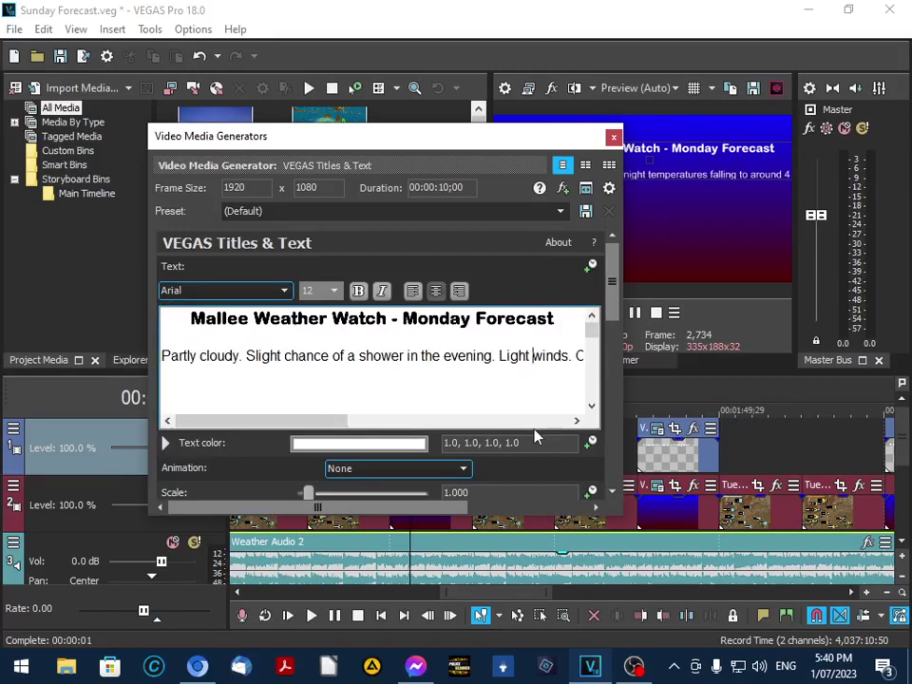
key(Return)
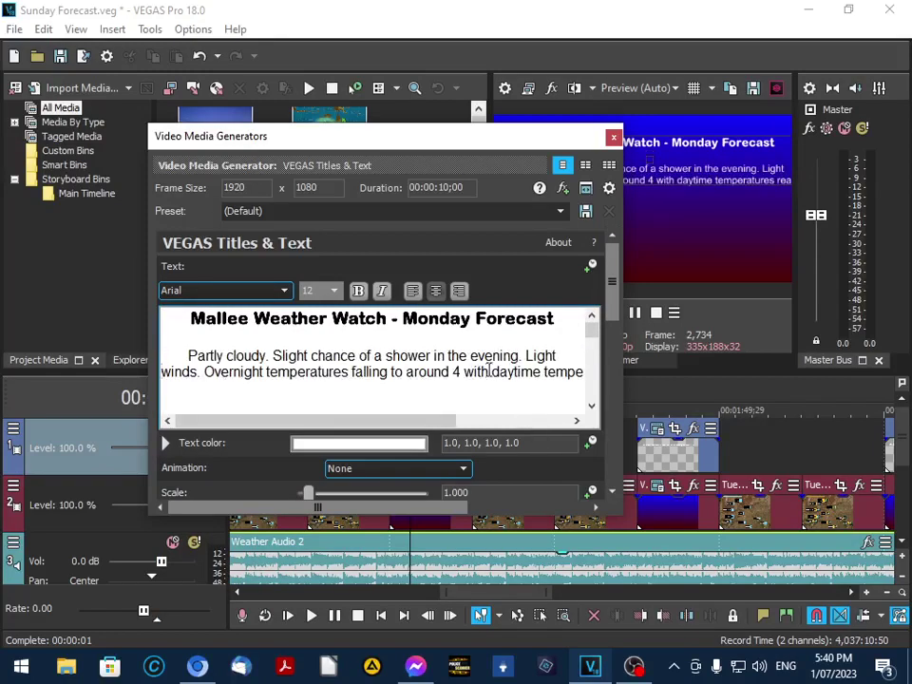
click(493, 372)
key(Return)
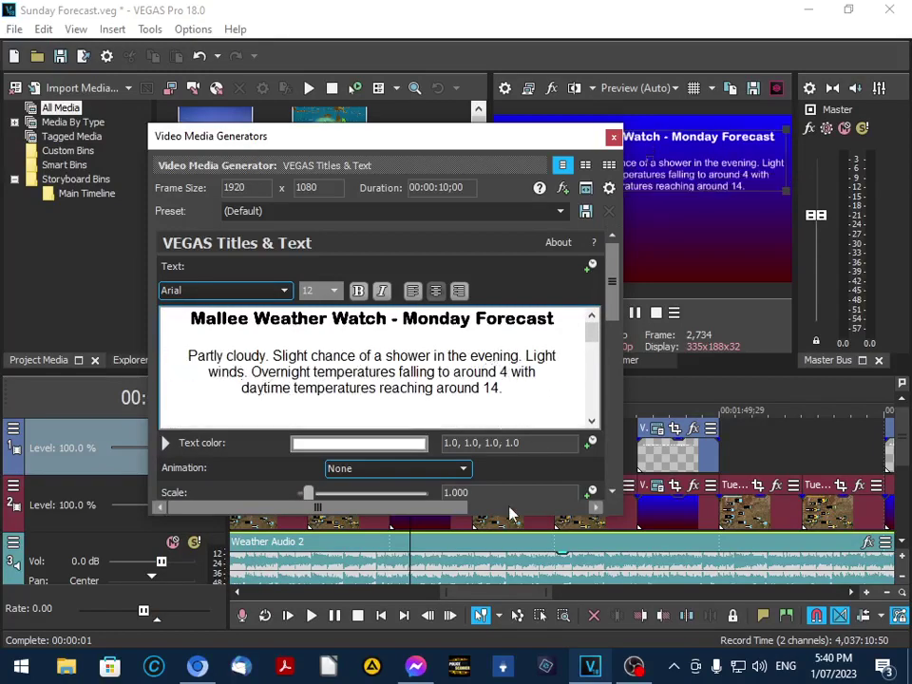
drag(672, 139, 672, 123)
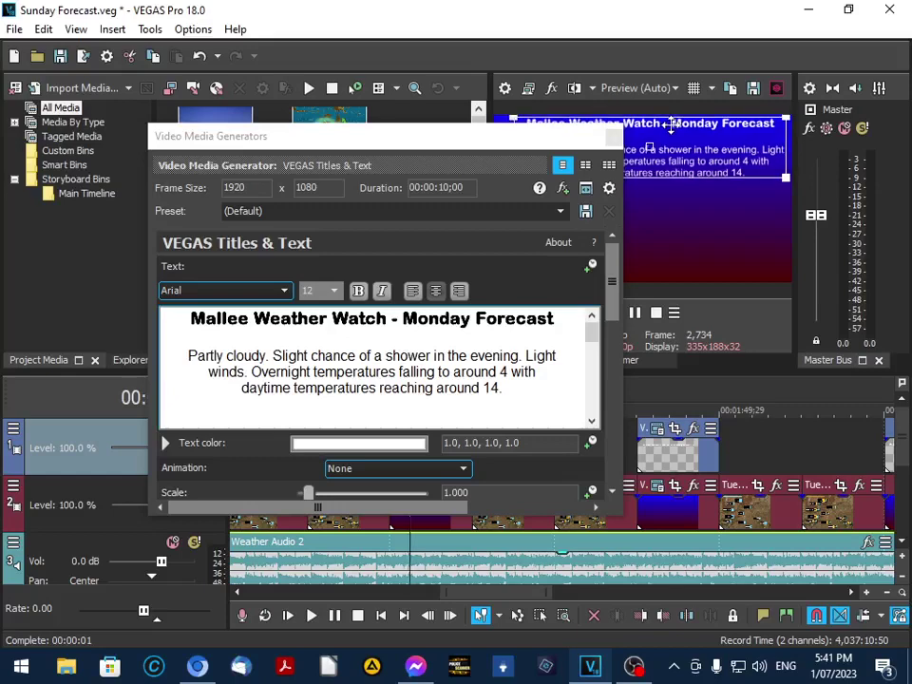
click(459, 101)
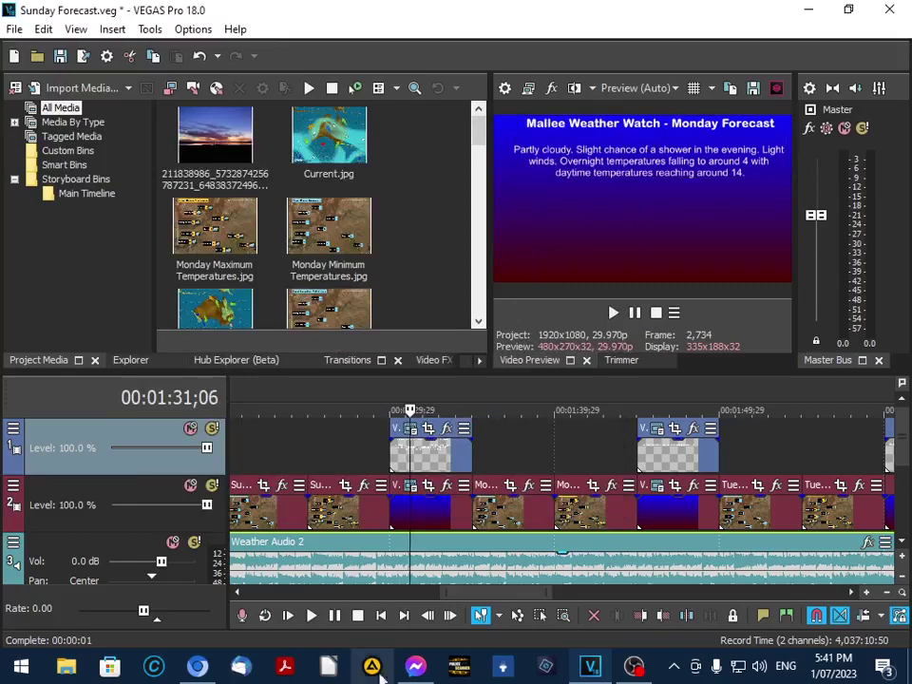
- Open the text settings of the Mallee Weather Watch - Tuesday Forecast title further along the timeline
drag(454, 590, 481, 590)
click(443, 413)
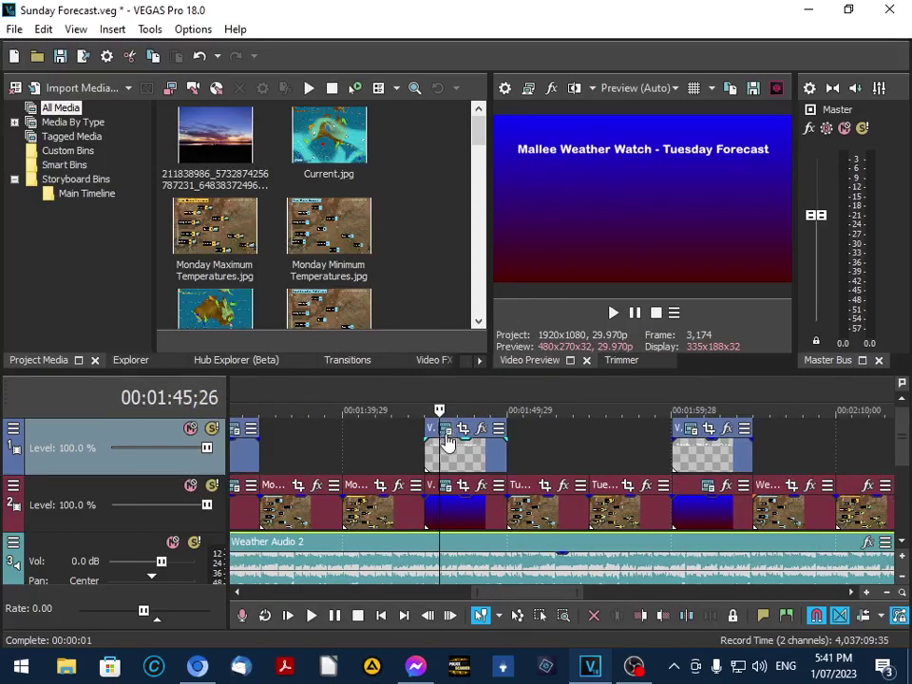
click(446, 428)
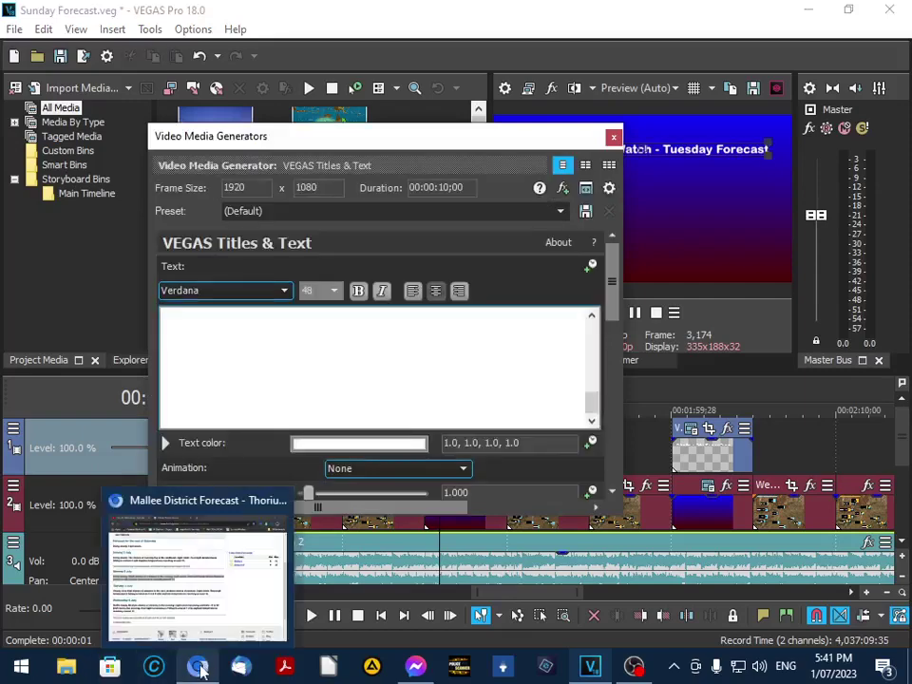
- Switch to the browser and copy the full Tuesday 4 July forecast paragraph from the Mallee District Forecast
click(196, 668)
scroll(394, 301, down, 2)
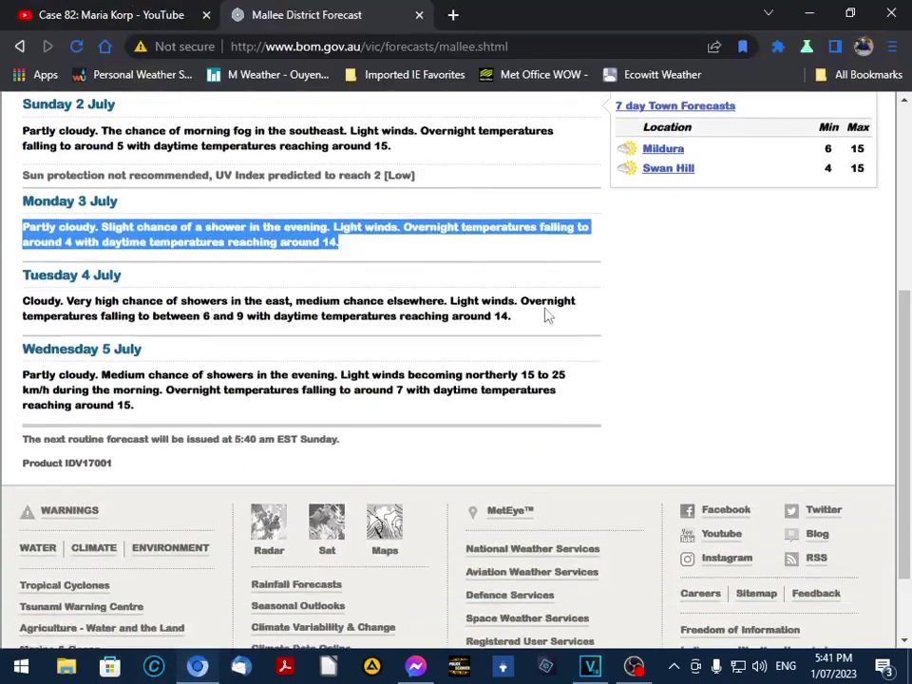
drag(548, 315, 29, 298)
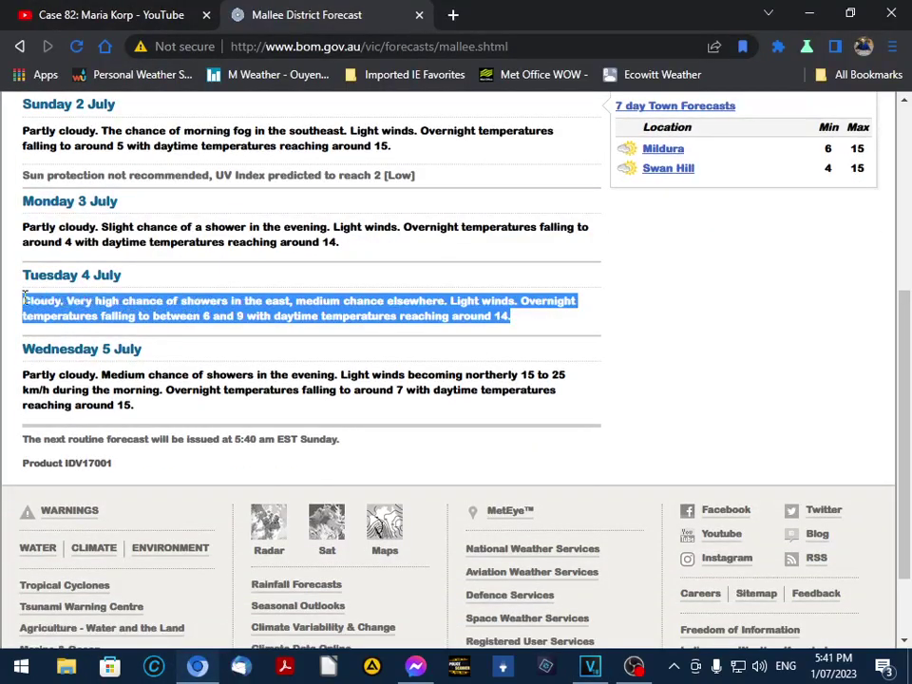
right_click(43, 313)
click(61, 325)
- Switch back to VEGAS Pro and paste the Tuesday forecast paragraph below the Mallee Weather Watch - Tuesday Forecast heading, leaving a blank line between
click(590, 668)
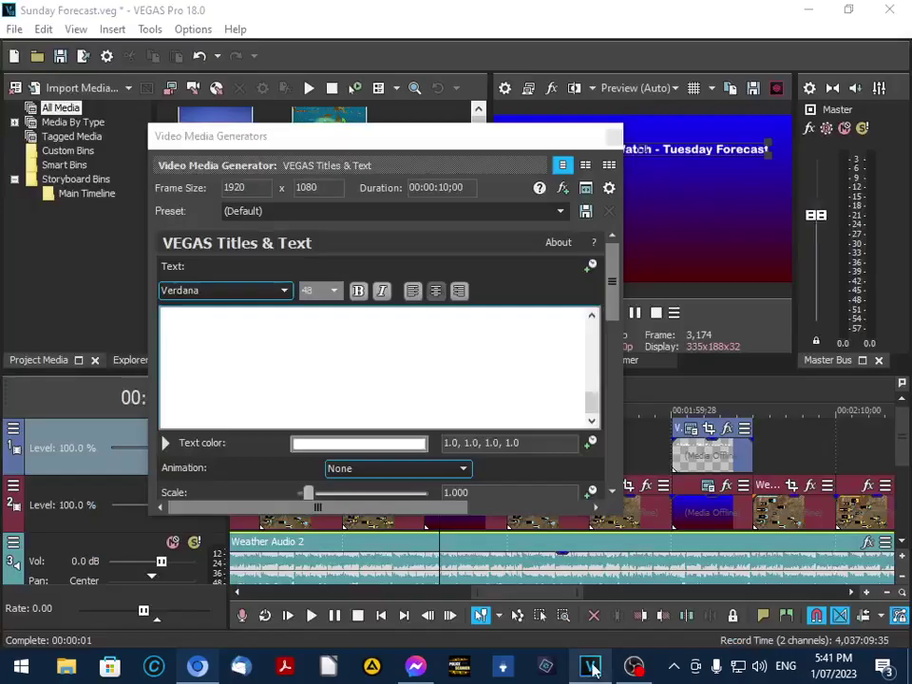
click(488, 360)
key(ctrl+v)
click(561, 325)
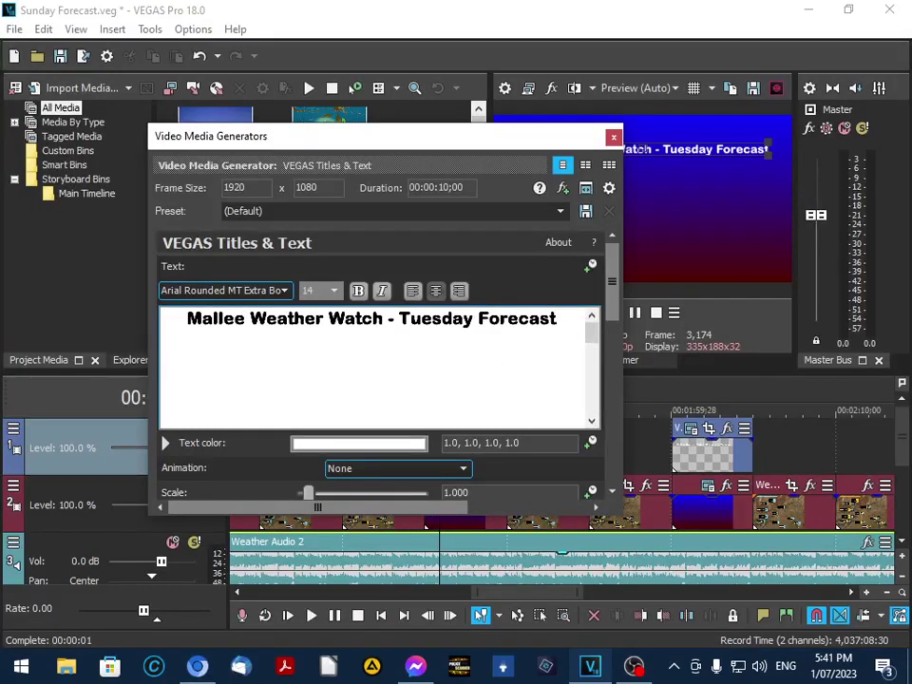
right_click(389, 356)
click(425, 403)
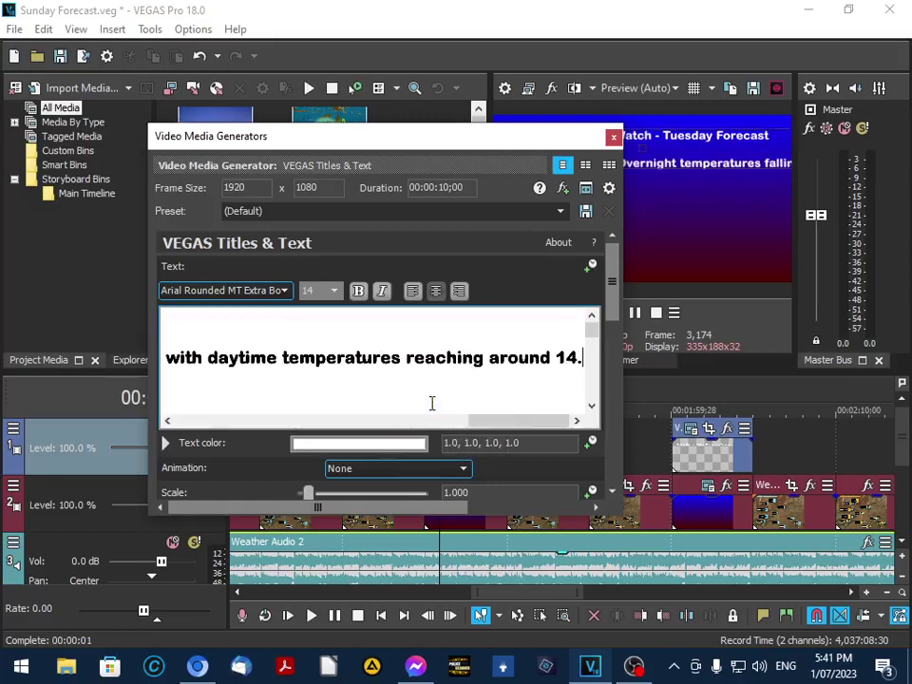
- Format the whole pasted Tuesday forecast paragraph as Arial at size 12, leaving the heading out of the selection
key(shift+Left)
key(shift+Left)
key(shift+Left)
key(shift+Left)
key(shift+Left)
key(shift+Left)
key(shift+Left)
key(shift+Left)
key(shift+Left)
key(shift+Left)
key(shift+Left)
key(shift+Left)
key(shift+Left)
key(shift+Left)
key(shift+Left)
key(shift+Left)
key(shift+Left)
key(shift+Left)
key(shift+Left)
key(shift+Left)
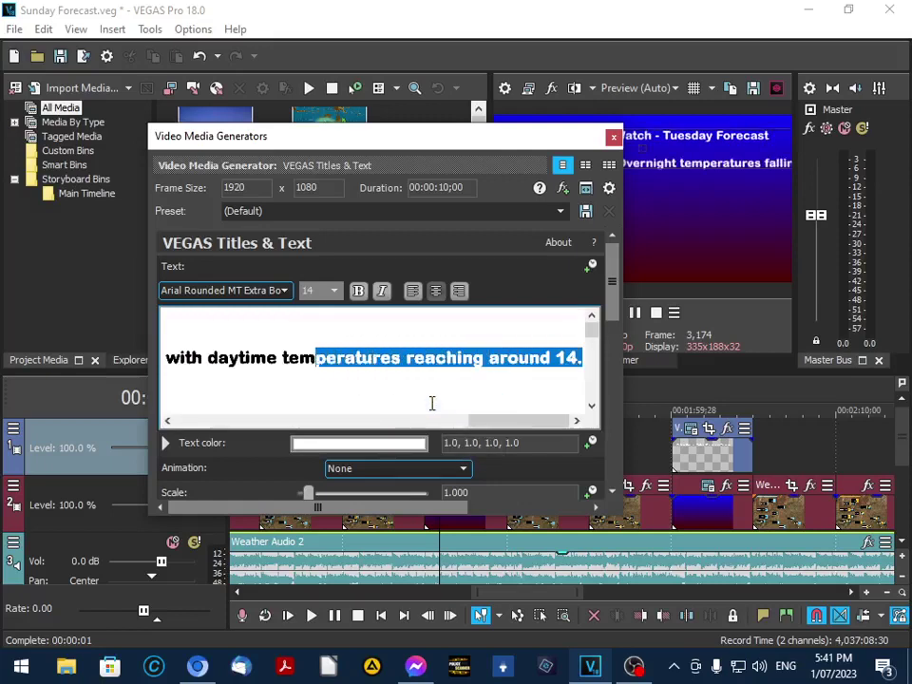
key(shift+Left)
key(shift+Left)
key(shift+Left)
key(shift+Left)
key(shift+Left)
key(shift+Left)
key(shift+Left)
key(shift+Left)
key(shift+Left)
key(shift+Left)
key(shift+Left)
key(shift+Left)
key(shift+Left)
key(shift+Left)
key(shift+Left)
key(shift+Left)
key(shift+Left)
key(shift+Left)
key(shift+Left)
key(shift+Left)
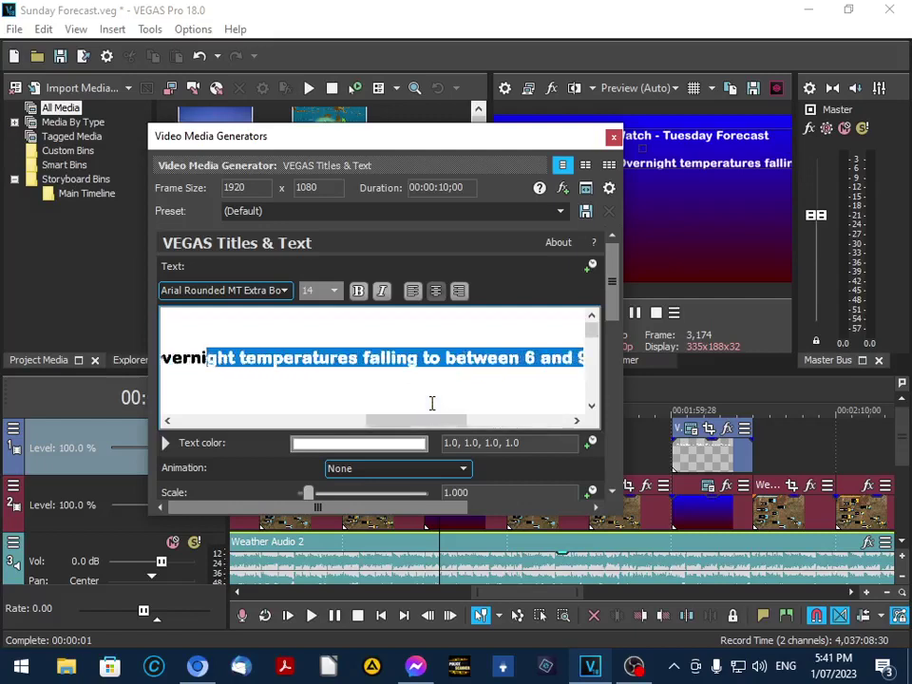
key(shift+Left)
key(shift+Left)
key(shift+Left)
key(shift+Left)
key(shift+Left)
key(shift+Left)
key(shift+Left)
key(shift+Left)
key(shift+Left)
key(shift+Left)
key(shift+Left)
key(shift+Left)
key(shift+Left)
key(shift+Left)
key(shift+Left)
key(shift+Left)
key(shift+Left)
key(shift+Left)
key(shift+Left)
key(shift+Left)
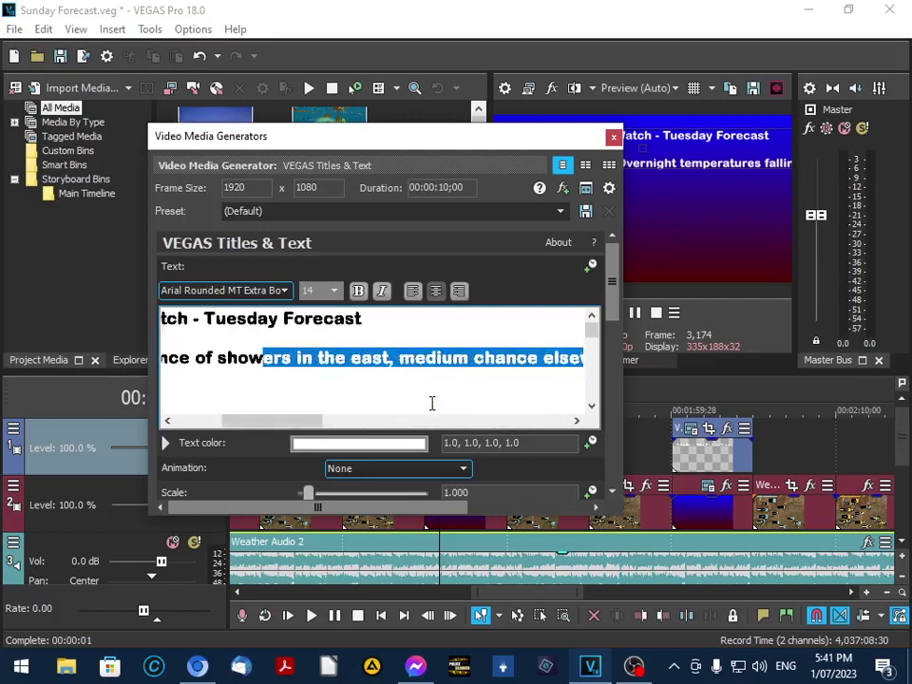
key(shift+Left)
key(shift+Left)
key(shift+Left)
key(shift+Left)
key(shift+Left)
key(shift+Left)
key(shift+Left)
key(shift+Left)
key(shift+Left)
key(shift+Left)
key(shift+Left)
key(shift+Right)
key(shift+Right)
key(shift+Right)
key(shift+Right)
key(shift+Right)
key(shift+Right)
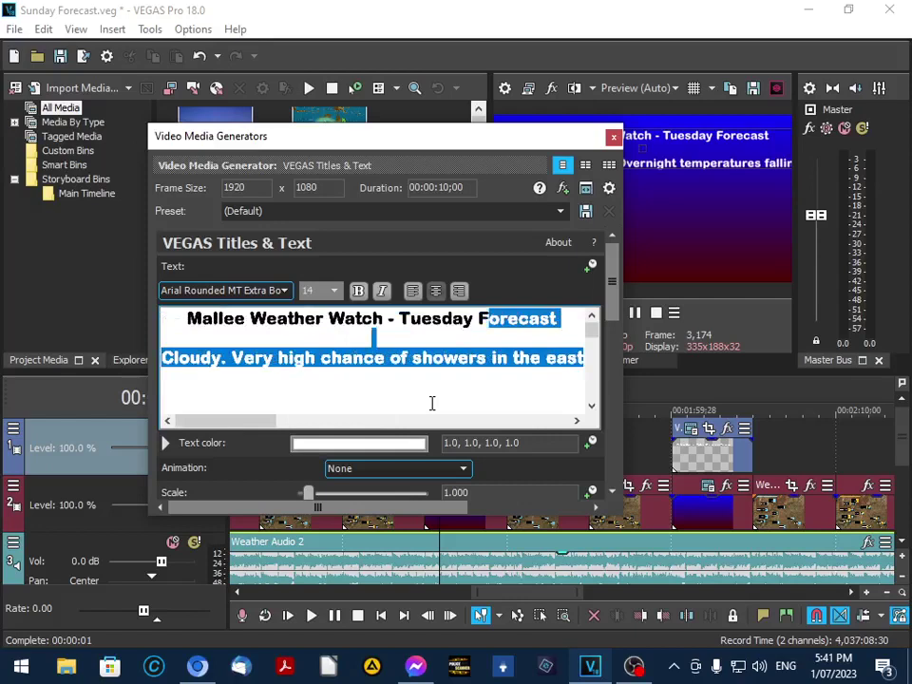
key(shift+Right)
key(shift+Right)
key(shift+Right)
key(shift+Right)
key(shift+Right)
key(shift+Right)
key(shift+Right)
key(shift+Right)
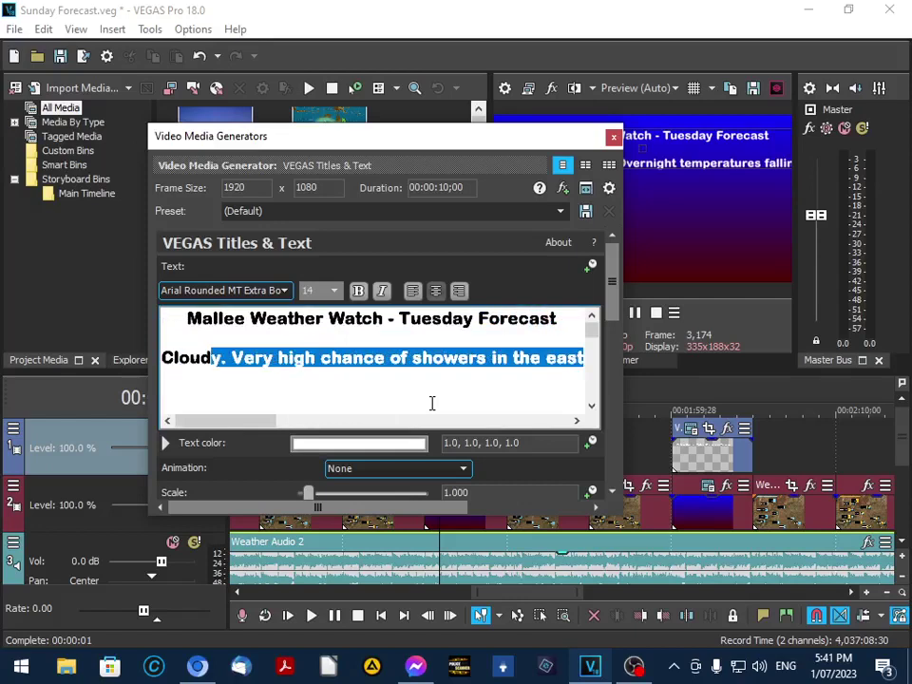
key(shift+Left)
key(shift+Left)
key(shift+Left)
key(shift+Left)
key(shift+Left)
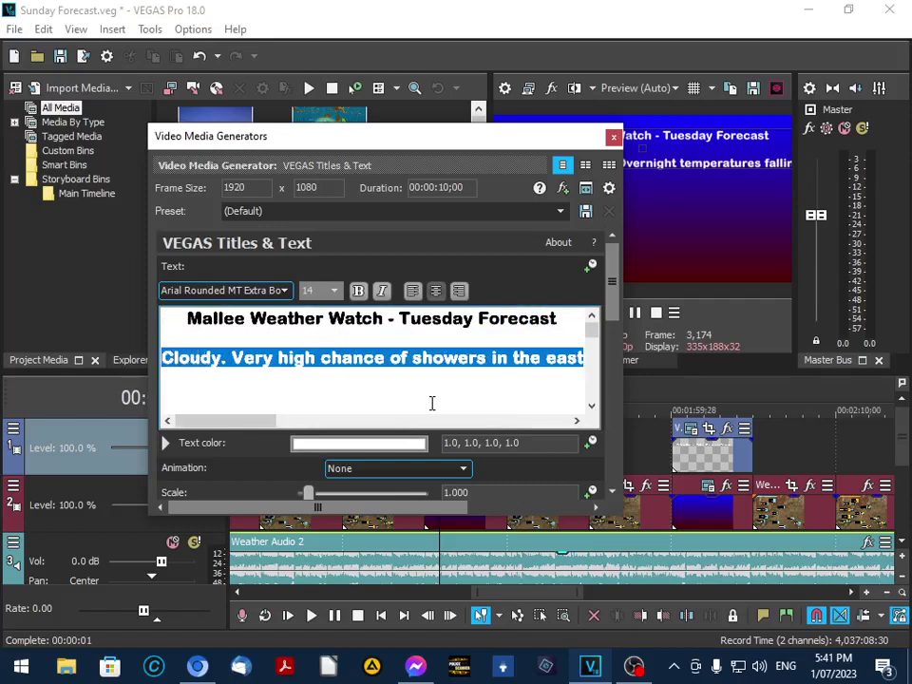
click(334, 290)
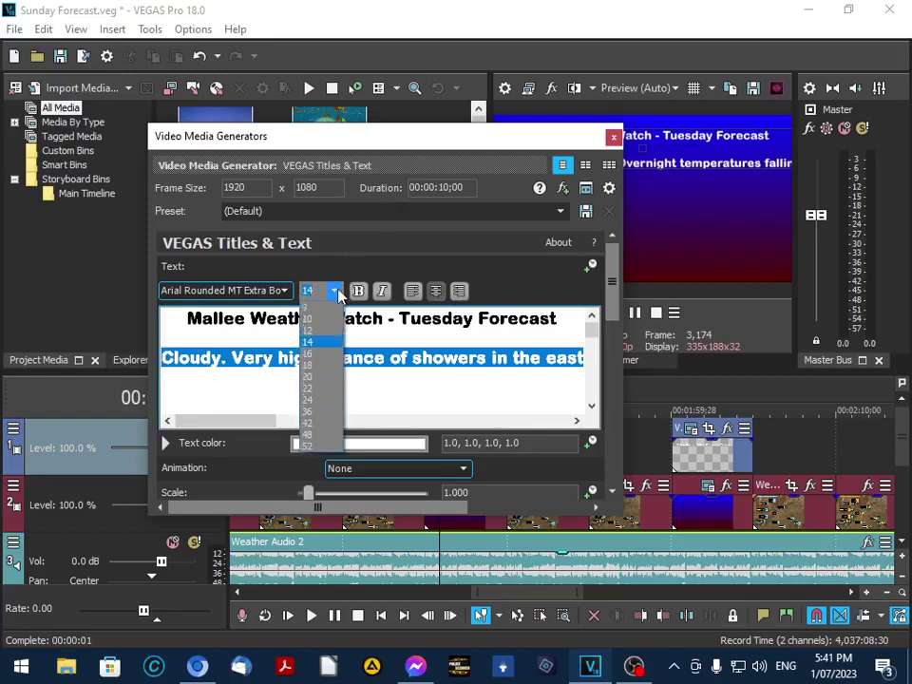
click(311, 333)
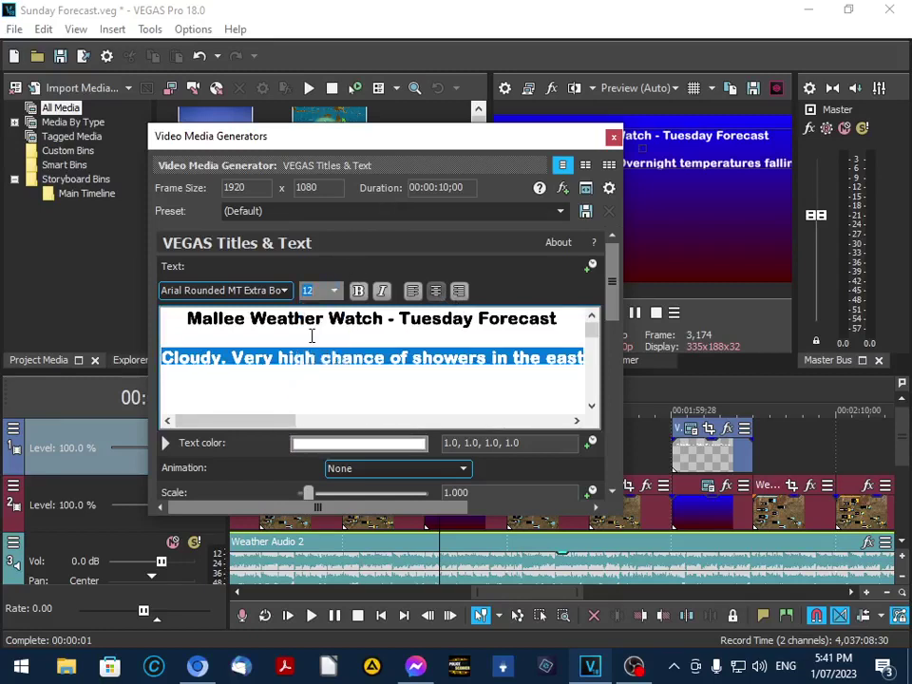
click(203, 290)
scroll(201, 359, up, 3)
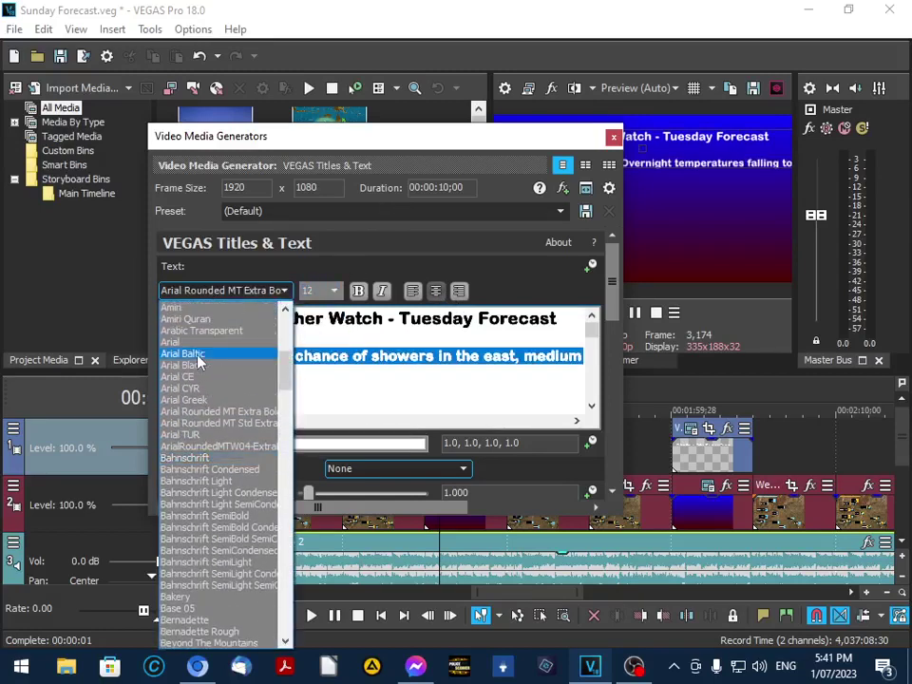
click(180, 344)
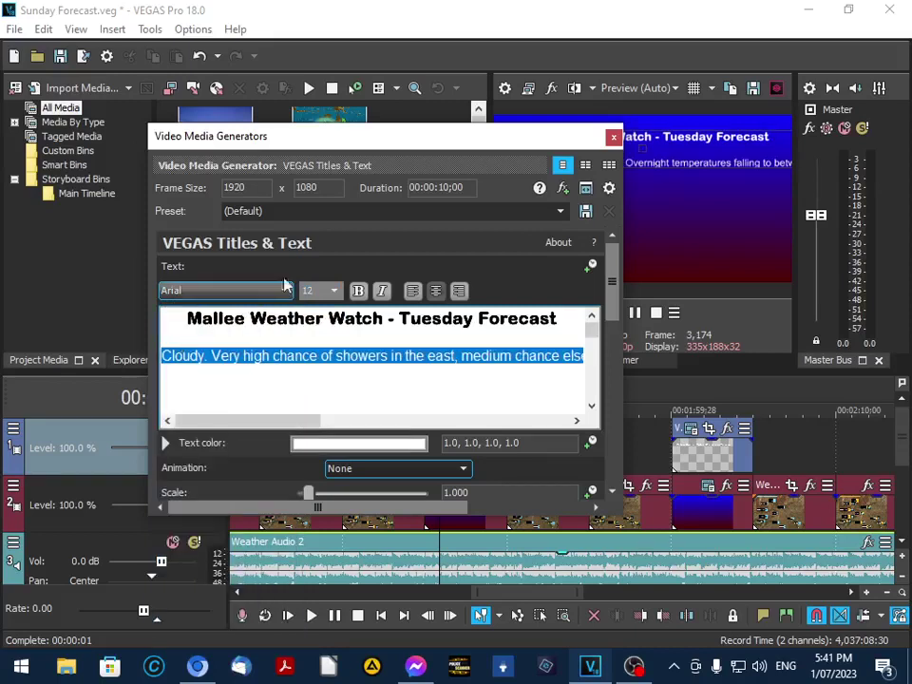
- Break the Tuesday forecast into four lines, after "medium", "Overnight temperatures" and "daytime temperatures"
click(515, 357)
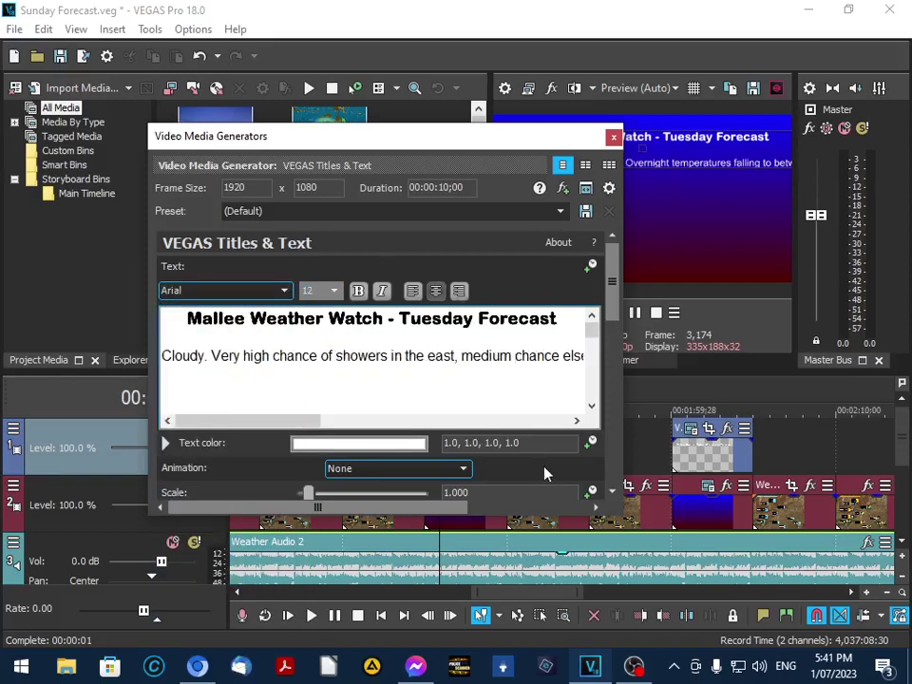
key(Return)
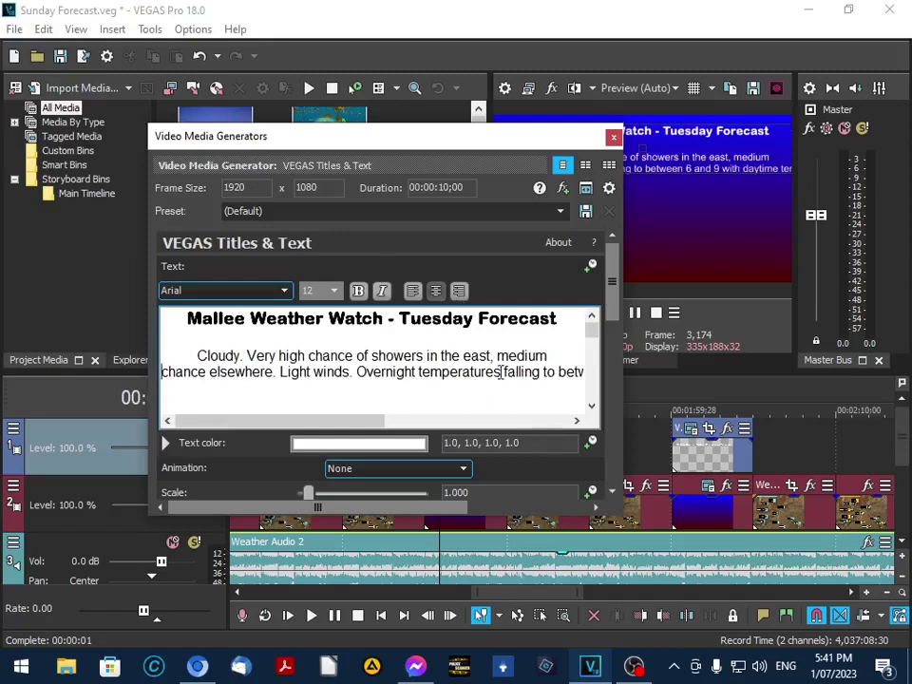
key(Return)
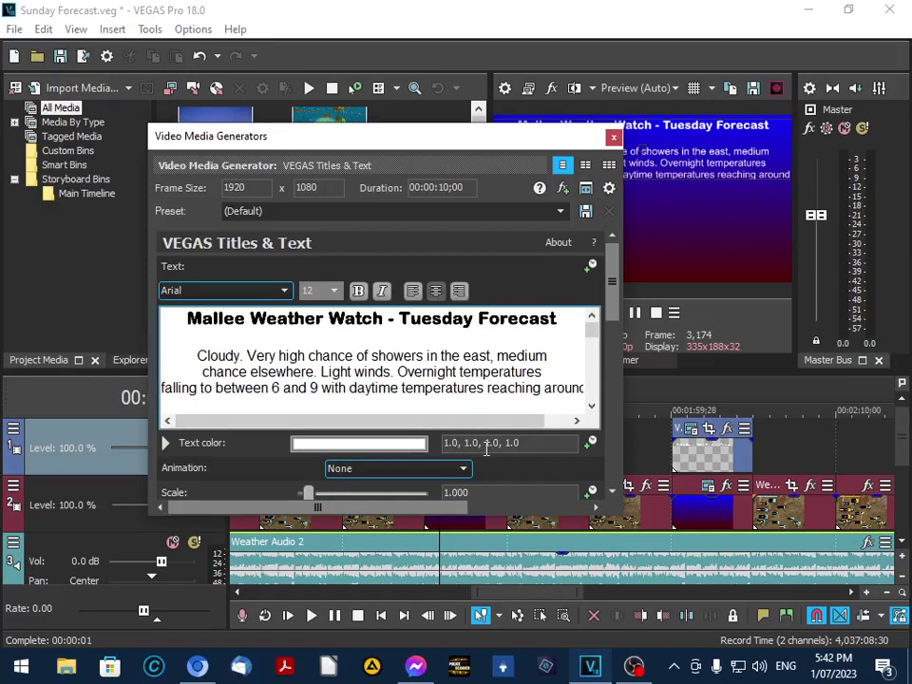
key(Return)
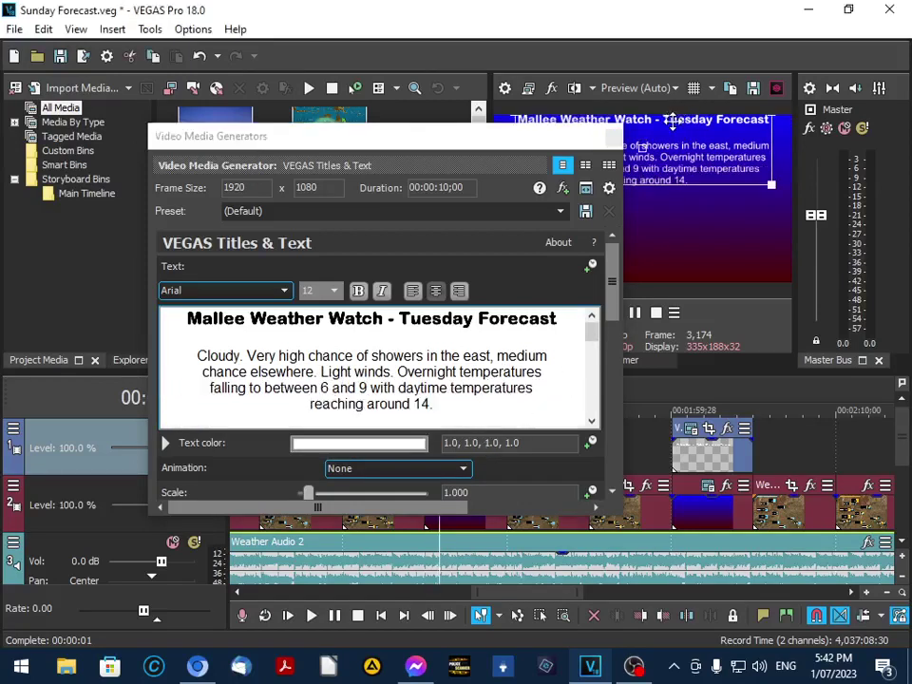
- Move the Tuesday title slightly down from the frame's top edge in the preview and close its text settings
click(672, 122)
drag(672, 122, 672, 123)
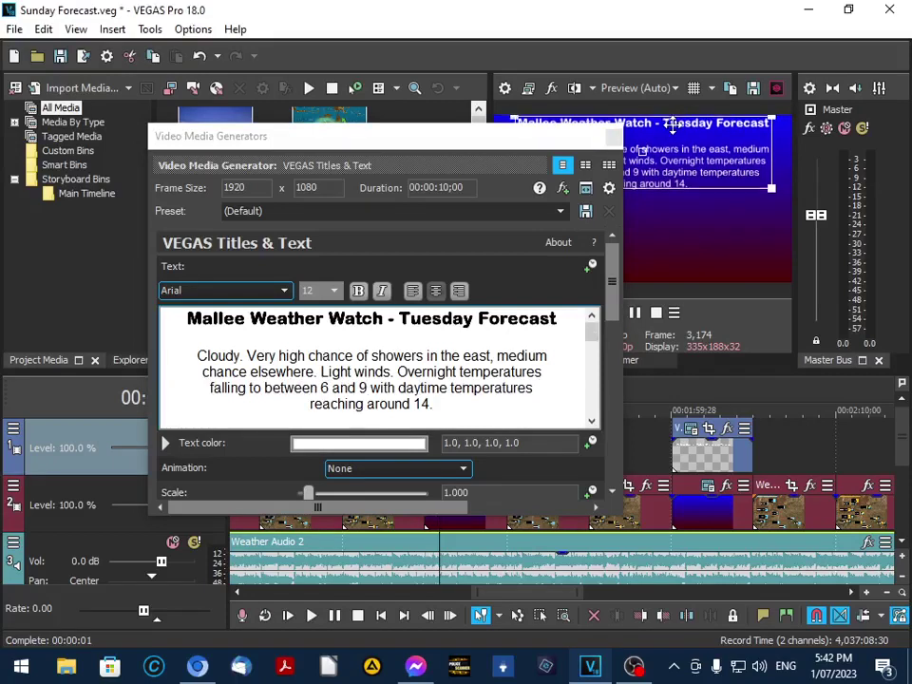
drag(672, 124, 672, 127)
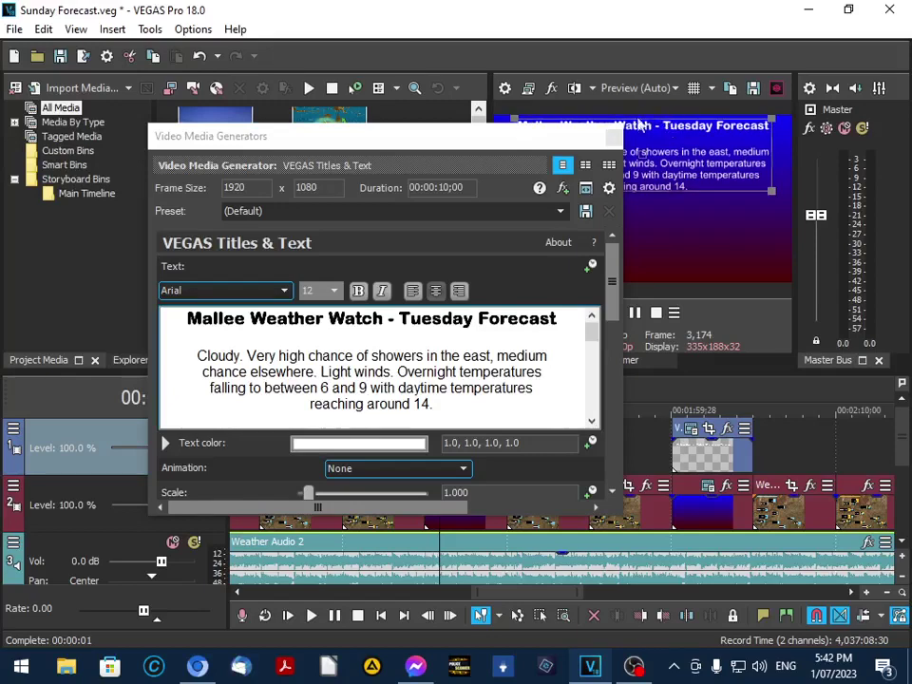
click(608, 137)
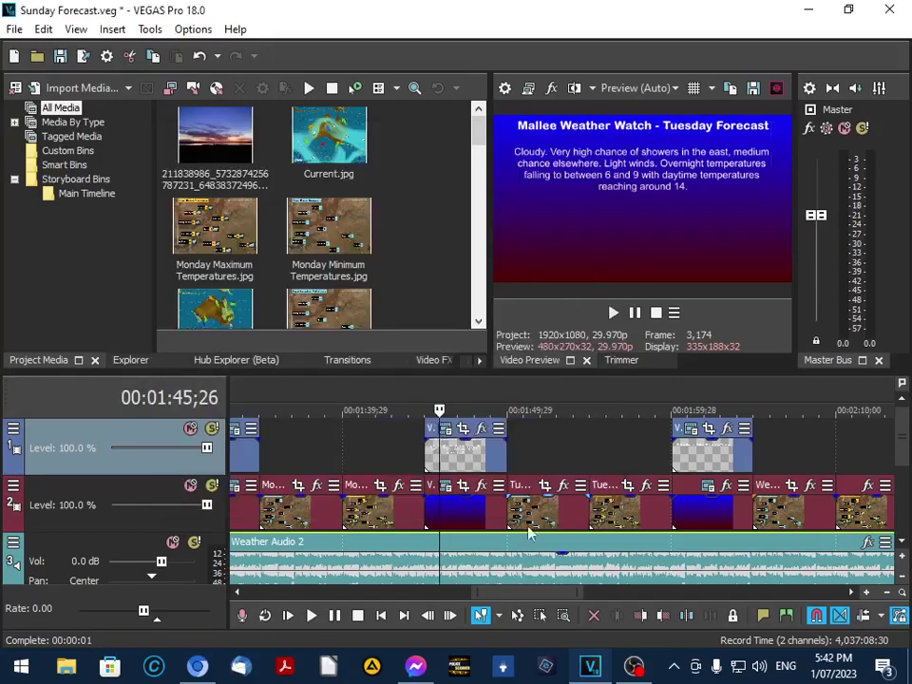
- Open the text settings of the Mallee Weather Watch - Wednesday Forecast title further along the timeline
drag(499, 593, 532, 593)
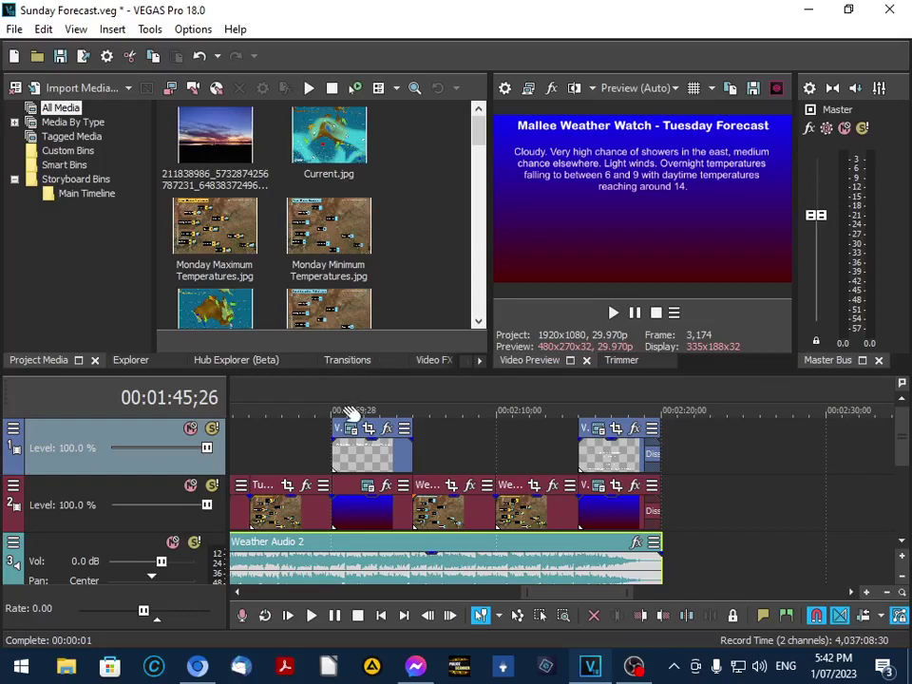
click(350, 412)
click(352, 428)
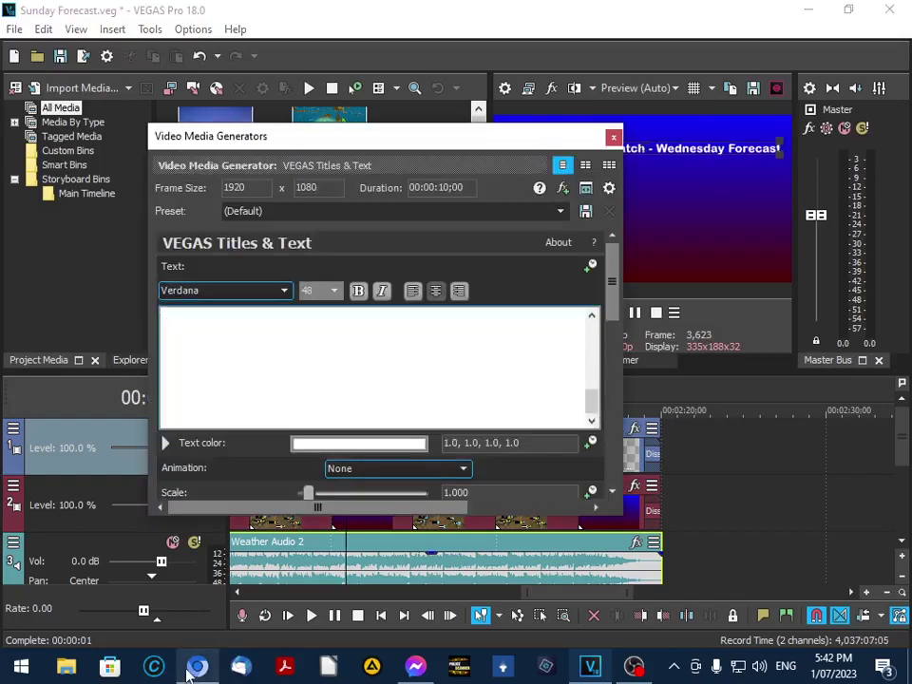
- Switch to the browser and copy the full Wednesday 5 July forecast paragraph from the Mallee District Forecast
click(198, 665)
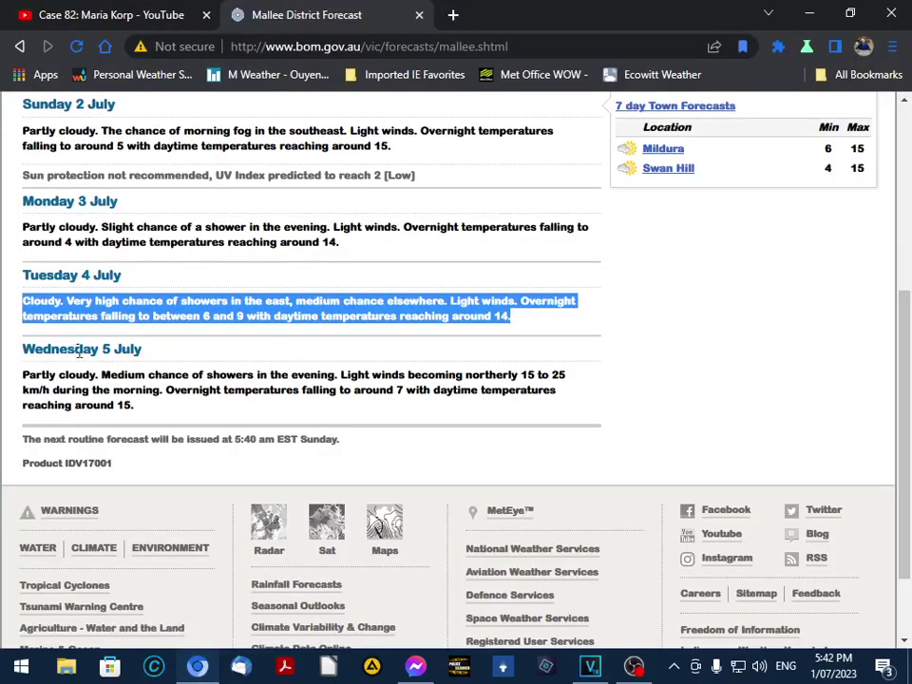
drag(136, 406, 19, 385)
right_click(43, 382)
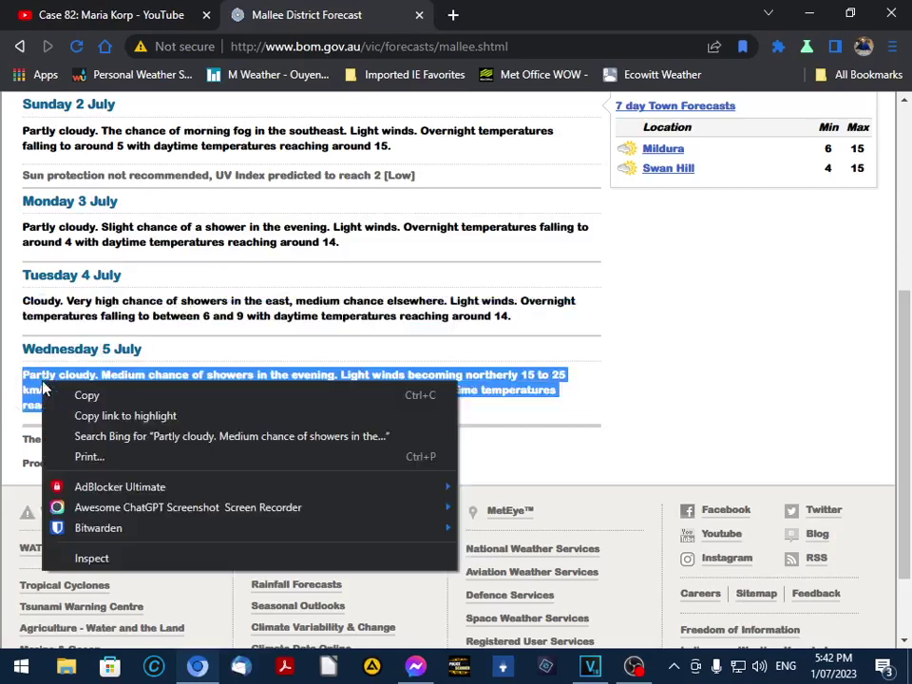
click(72, 397)
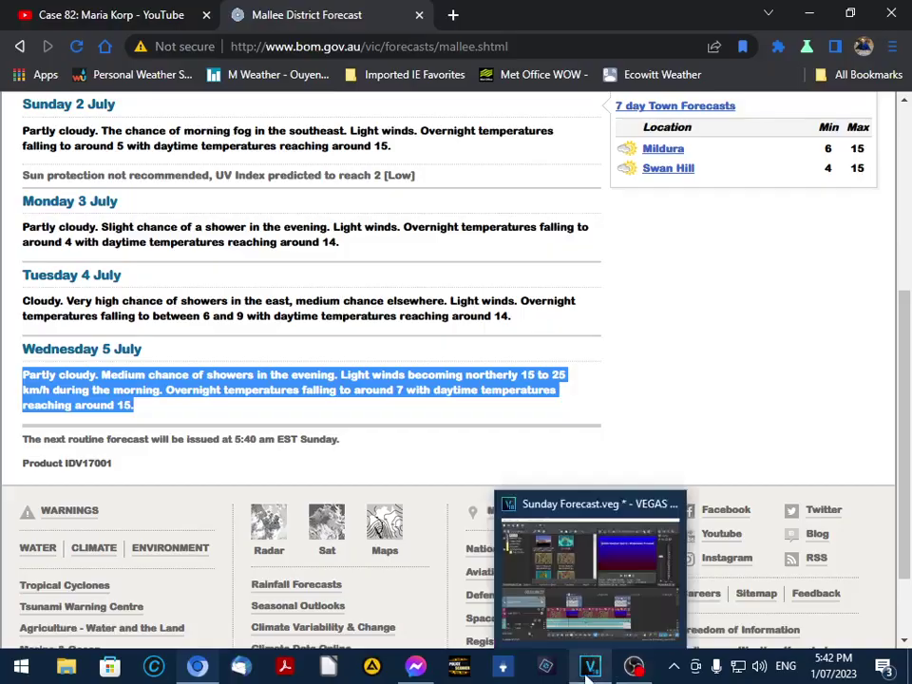
- Return to VEGAS Pro and paste the Wednesday forecast paragraph below the Mallee Weather Watch - Wednesday Forecast heading, leaving a blank line between
mouse_move(590, 665)
click(521, 541)
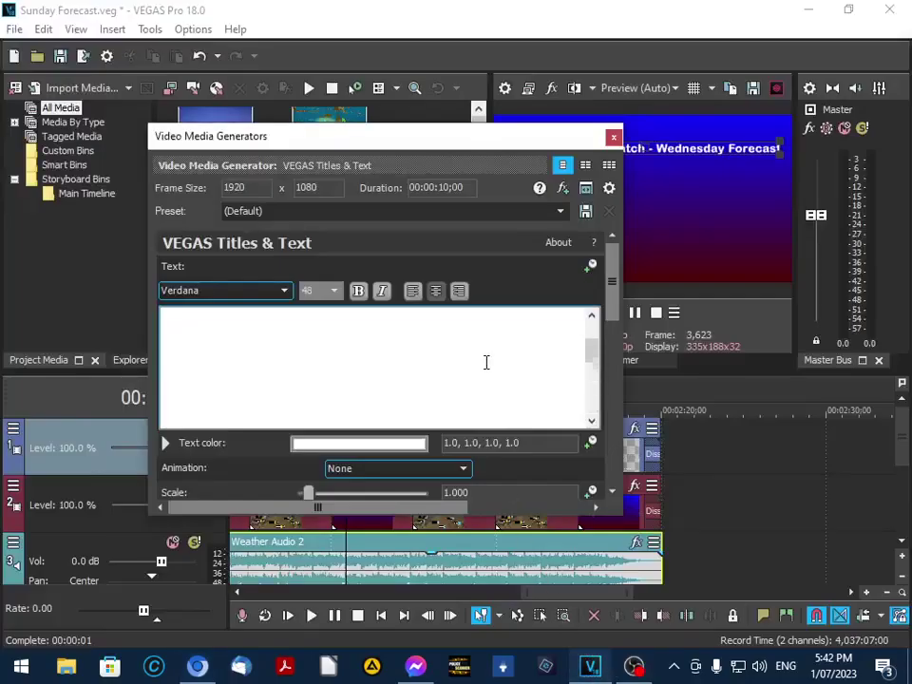
scroll(522, 344, up, 10)
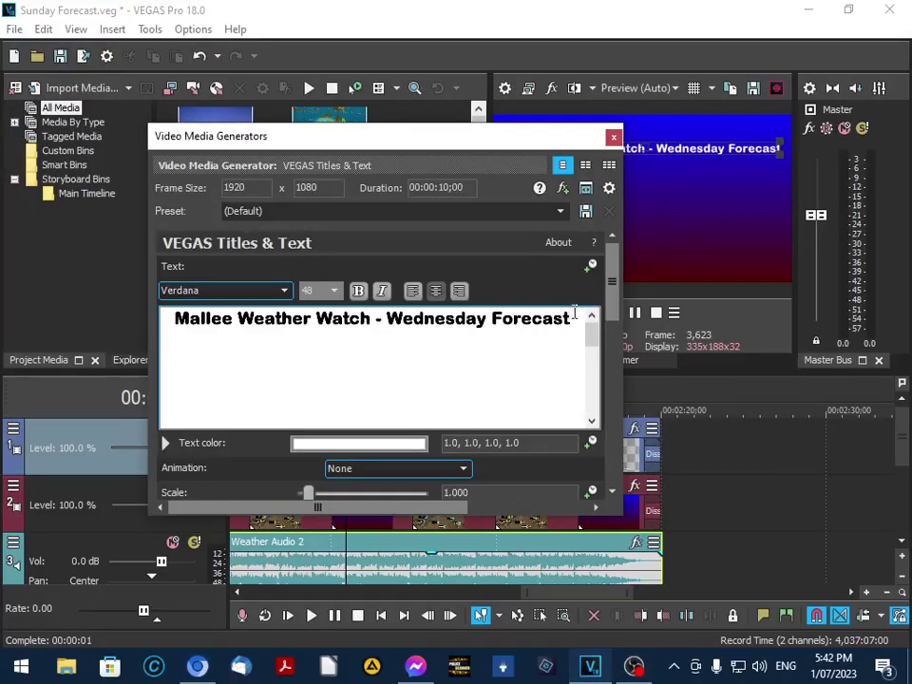
click(574, 318)
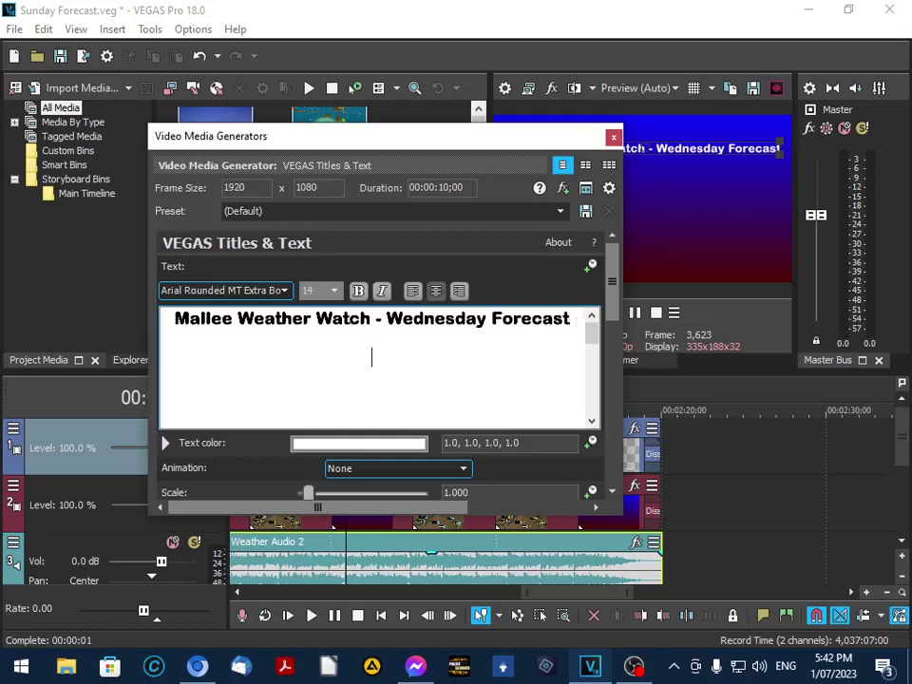
right_click(390, 365)
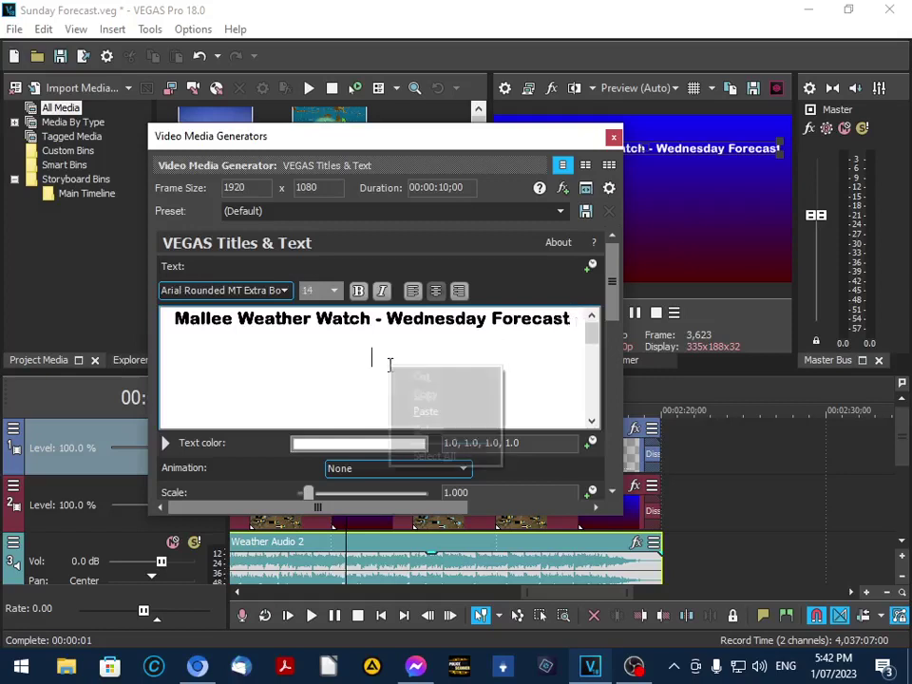
click(418, 411)
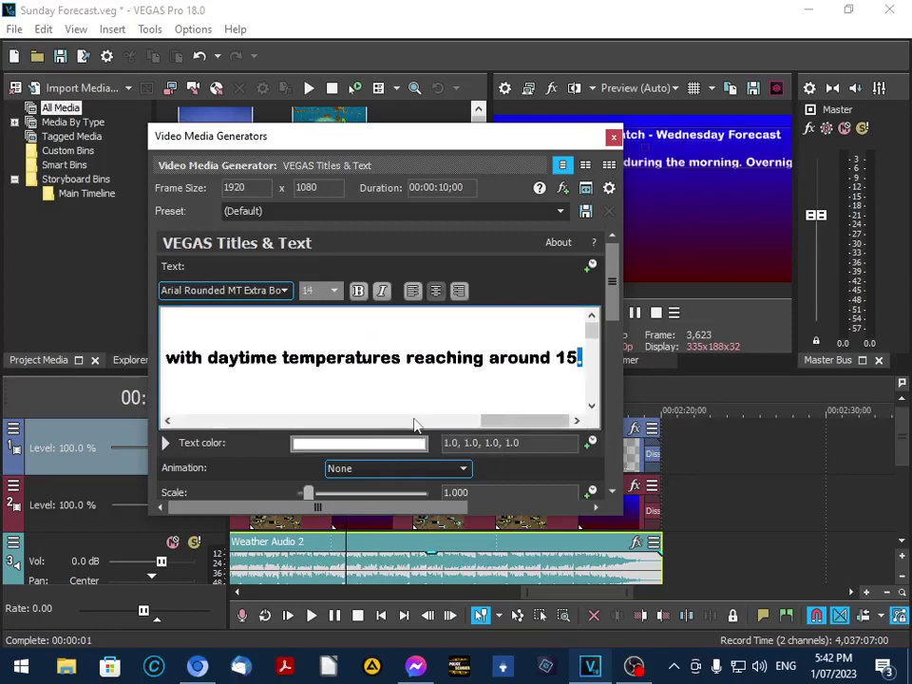
- Format the whole Wednesday forecast paragraph below the heading in Arial at size 12
key(shift+Left)
key(shift+Left)
key(shift+Left)
key(shift+Left)
key(shift+Left)
key(shift+Left)
key(shift+Left)
key(shift+Left)
key(shift+Left)
key(shift+Left)
key(shift+Left)
key(shift+Left)
key(shift+Left)
key(shift+Left)
key(shift+Left)
key(shift+Left)
key(shift+Left)
key(shift+Left)
key(shift+Left)
key(shift+Left)
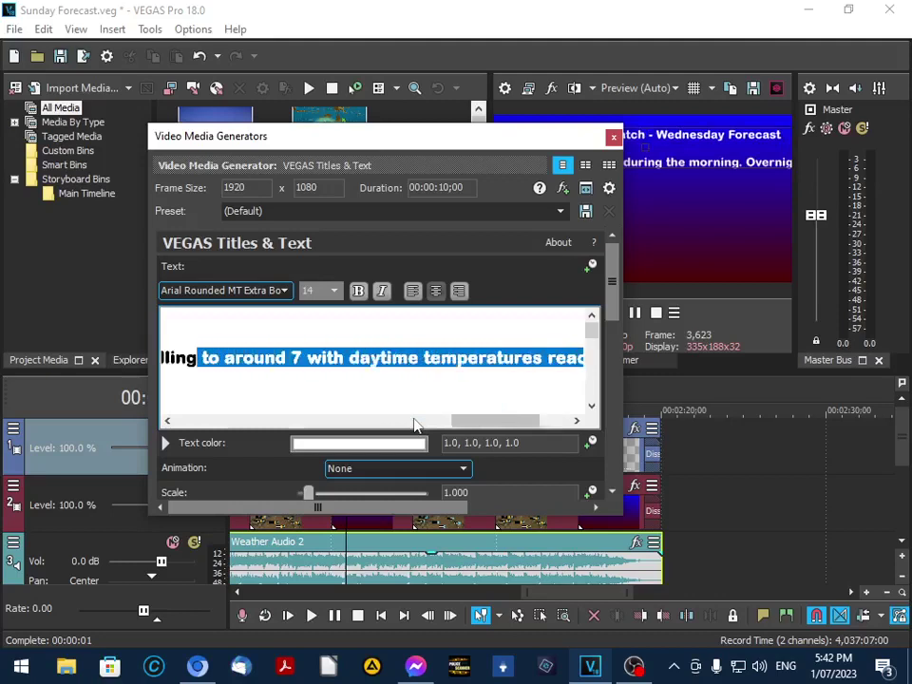
key(shift+Left)
key(shift+Left)
key(shift+Left)
key(shift+Left)
key(shift+Left)
key(shift+Left)
key(shift+Left)
key(shift+Left)
key(shift+Left)
key(shift+Left)
key(shift+Left)
key(shift+Left)
key(shift+Left)
key(shift+Left)
key(shift+Left)
key(shift+Left)
key(shift+Left)
key(shift+Left)
key(shift+Left)
key(shift+Left)
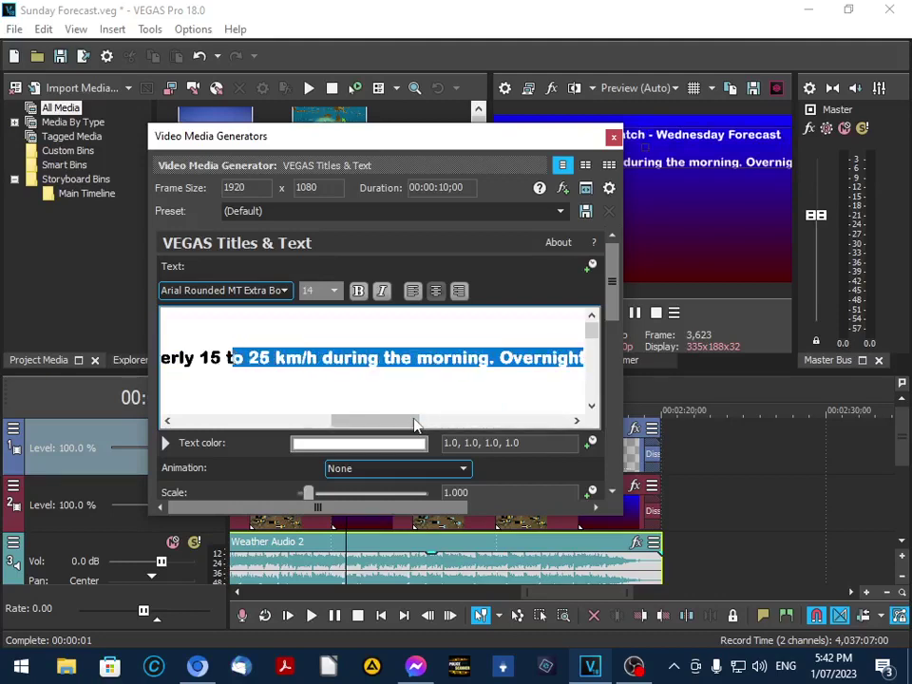
key(shift+Left)
key(shift+Left)
key(shift+Left)
key(shift+Left)
key(shift+Left)
key(shift+Left)
key(shift+Left)
key(shift+Left)
key(shift+Left)
key(shift+Left)
key(shift+Left)
key(shift+Left)
key(shift+Left)
key(shift+Left)
key(shift+Left)
key(shift+Left)
key(shift+Left)
key(shift+Left)
key(shift+Left)
key(shift+Left)
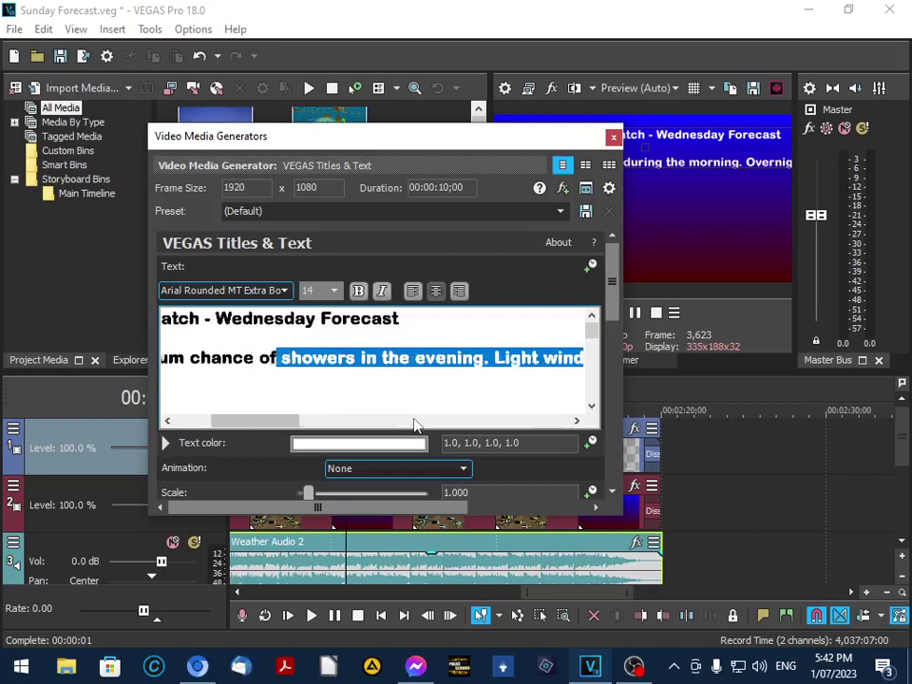
key(shift+Left)
key(shift+Left)
key(shift+Left)
key(shift+Left)
key(shift+Left)
key(shift+Left)
key(shift+Left)
key(shift+Left)
key(shift+Left)
key(shift+Left)
key(shift+Left)
key(shift+Left)
key(shift+Left)
key(shift+Left)
key(shift+Left)
key(shift+Left)
key(shift+Left)
key(shift+Left)
key(shift+Left)
key(shift+Left)
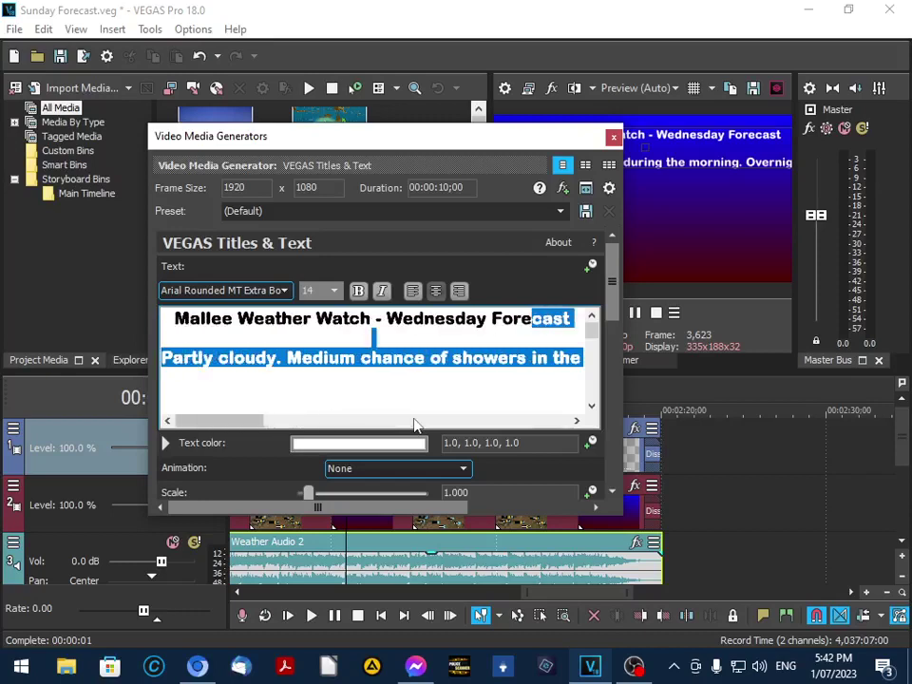
key(shift+Right)
key(shift+Right)
key(shift+Right)
key(shift+Right)
key(shift+Right)
key(shift+Right)
key(shift+Right)
key(shift+Right)
key(shift+Right)
key(shift+Right)
key(shift+Left)
key(shift+Left)
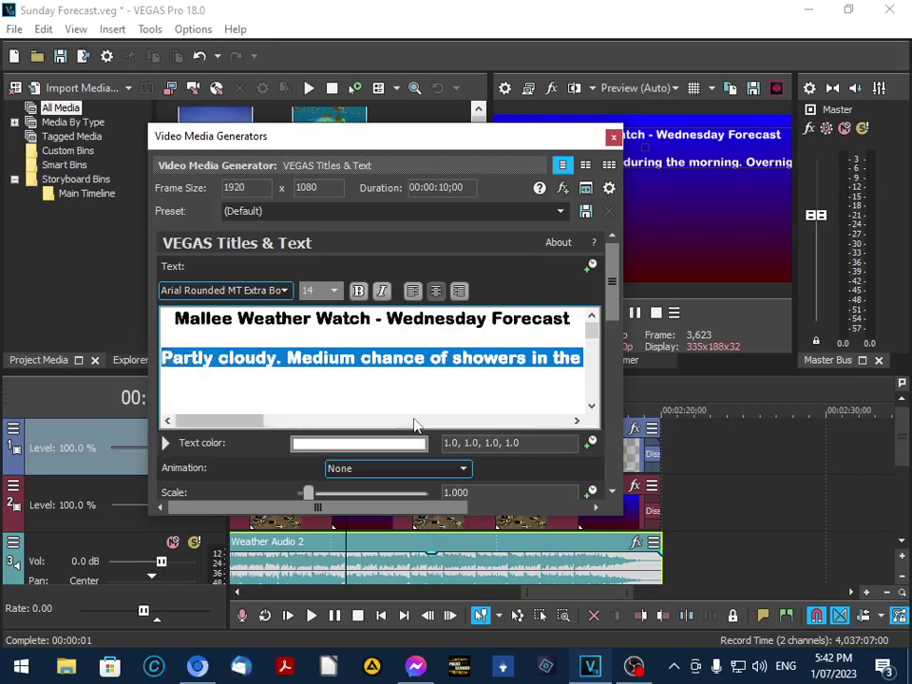
click(335, 291)
click(310, 333)
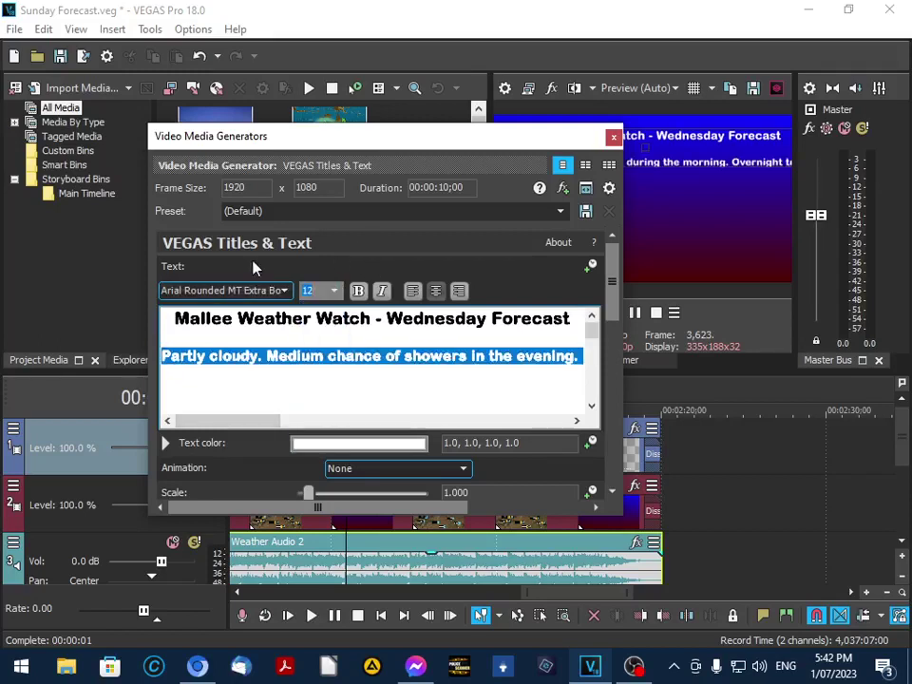
click(226, 291)
scroll(185, 383, up, 4)
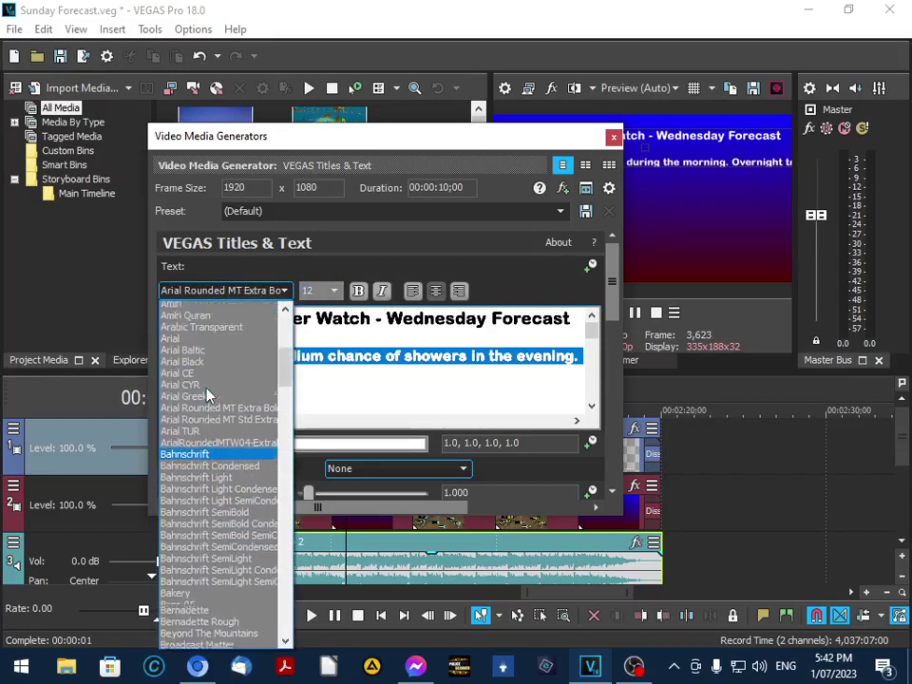
click(184, 378)
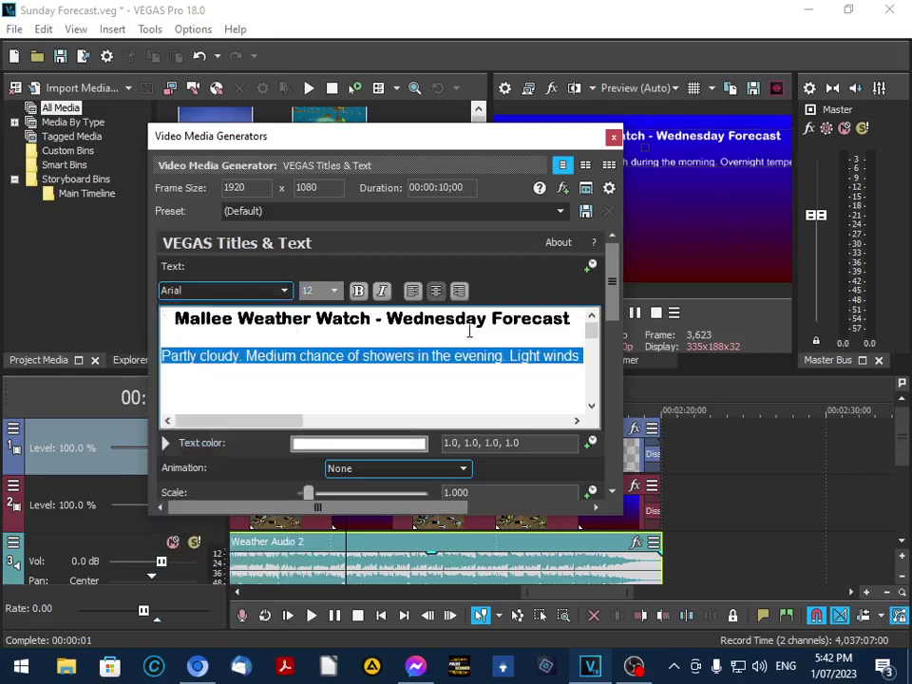
- Break the Wednesday forecast paragraph into four lines, after "Light", after "during the morning." and after "daytime"
click(544, 352)
key(Return)
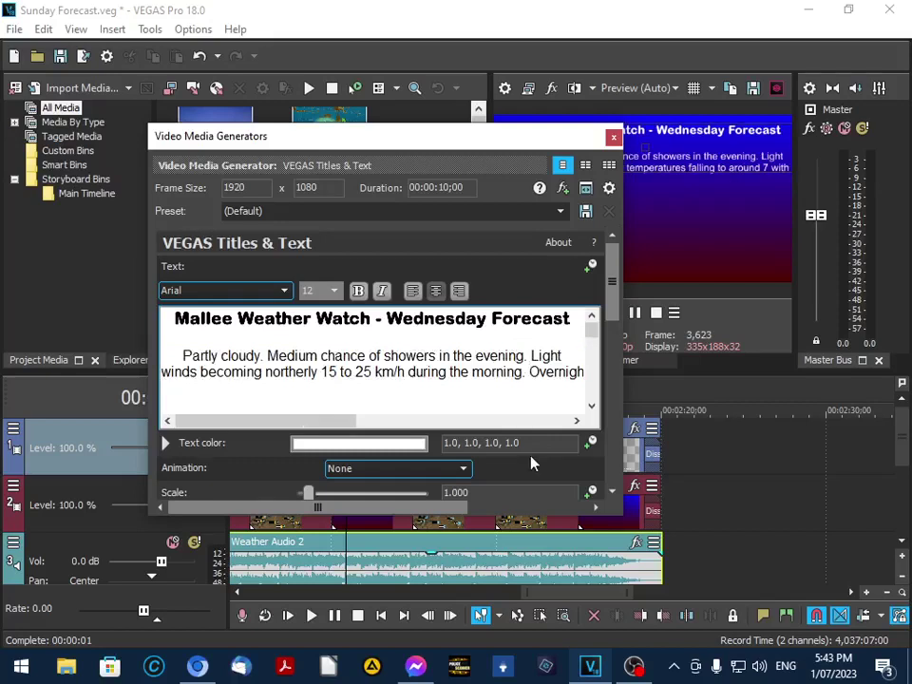
key(Return)
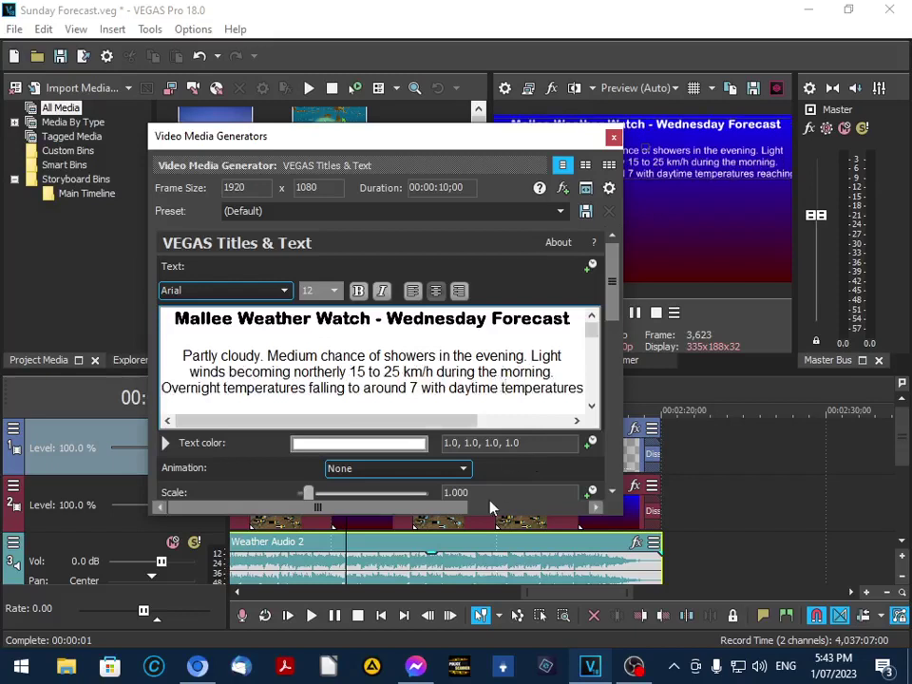
key(Return)
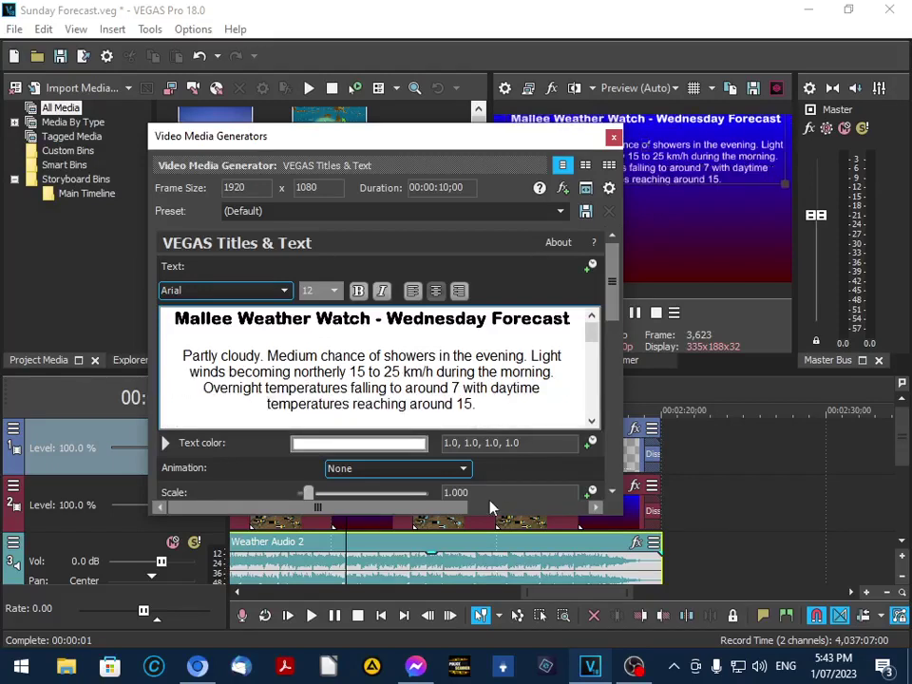
- Move the Wednesday title slightly down from the frame's top edge in the preview and close its text settings
click(681, 116)
drag(680, 115, 684, 125)
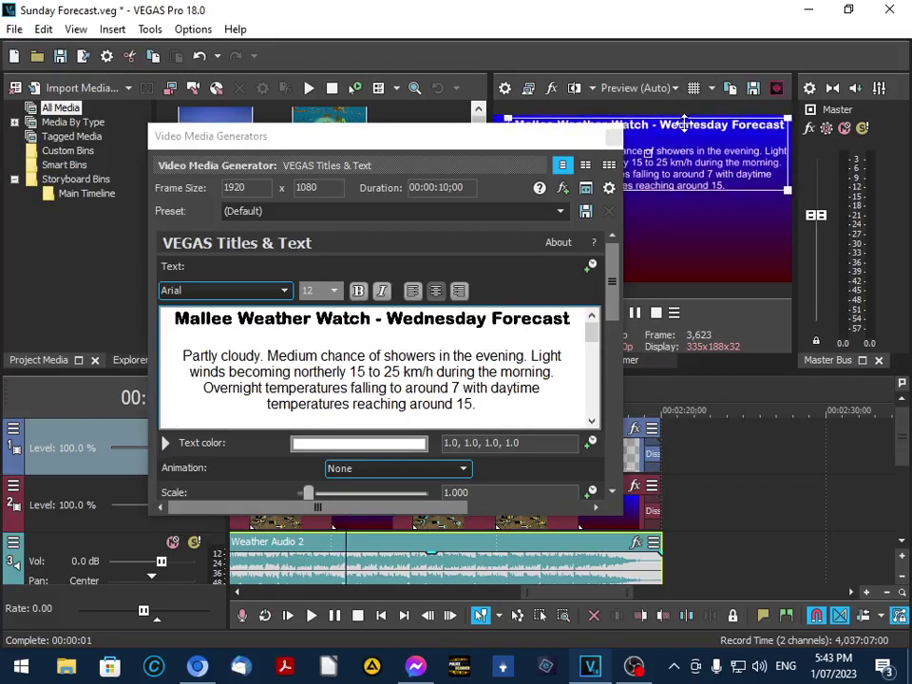
click(612, 140)
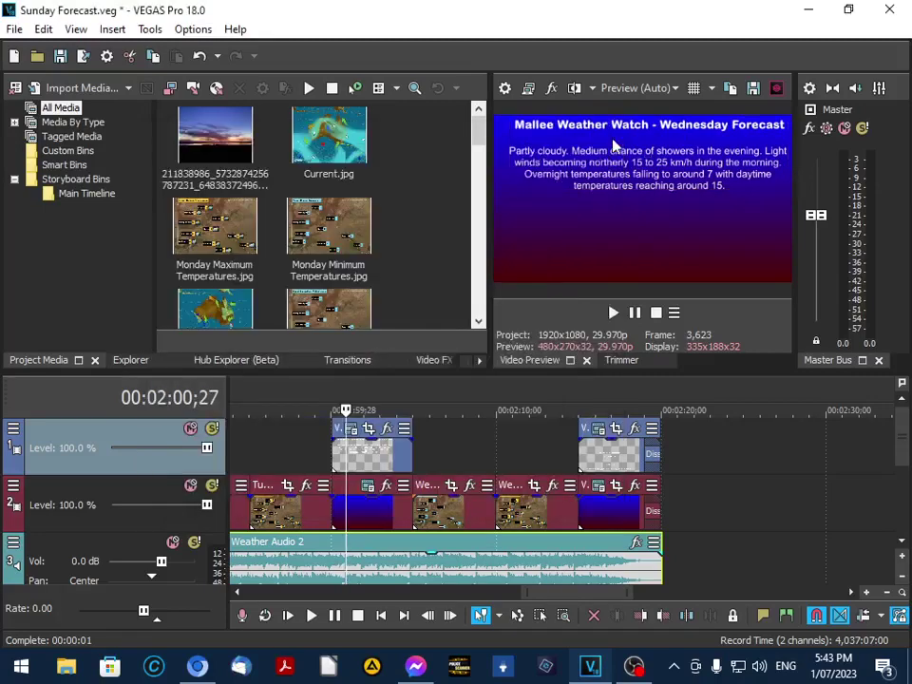
- Check the satellite, synoptic, rainfall, temperature and opening title cards from the timeline's end backwards, finishing with the playhead at the project start
click(660, 412)
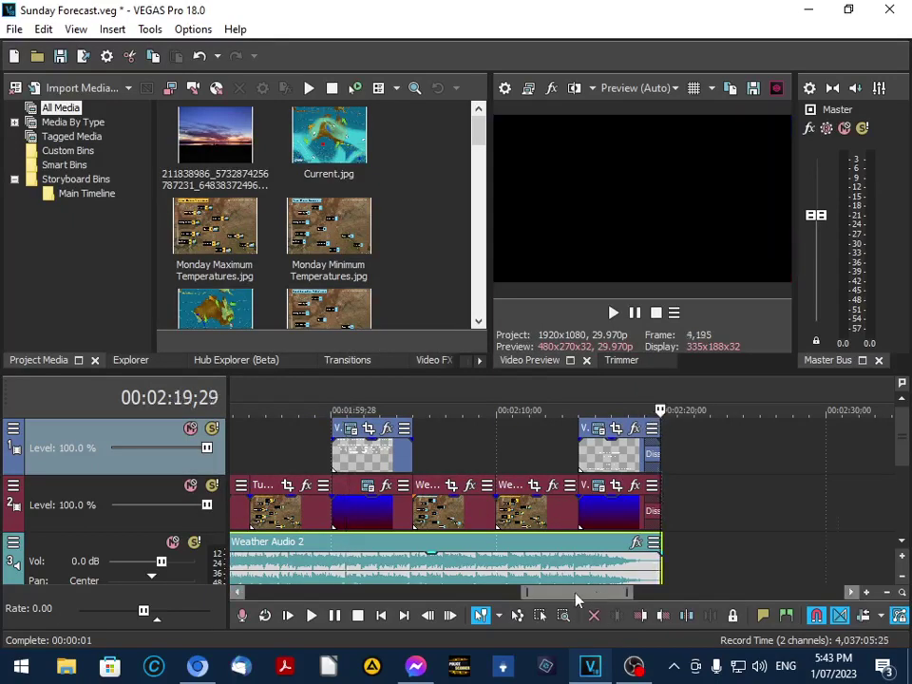
drag(577, 599, 444, 639)
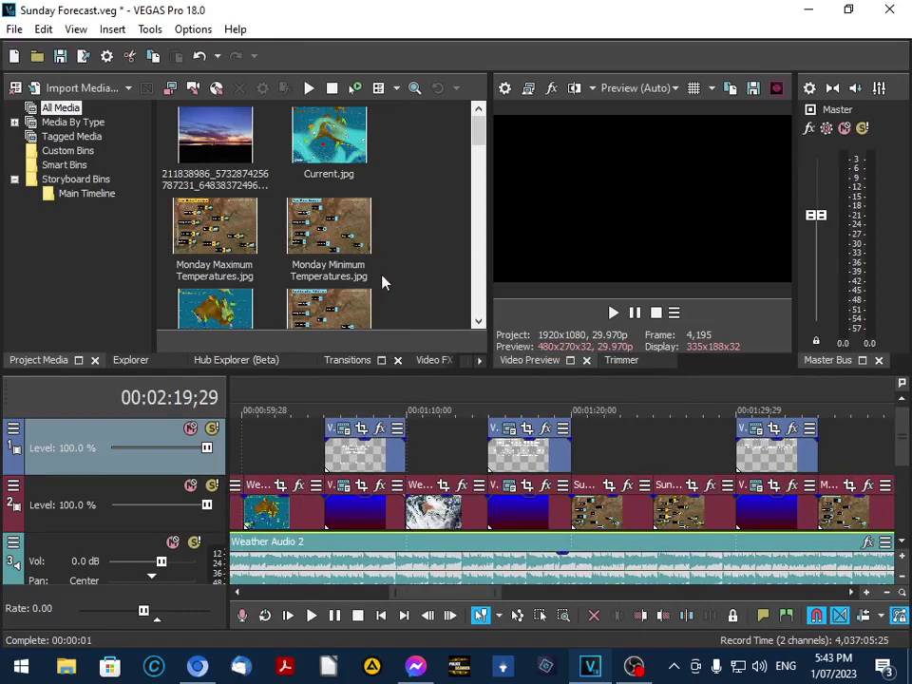
click(355, 416)
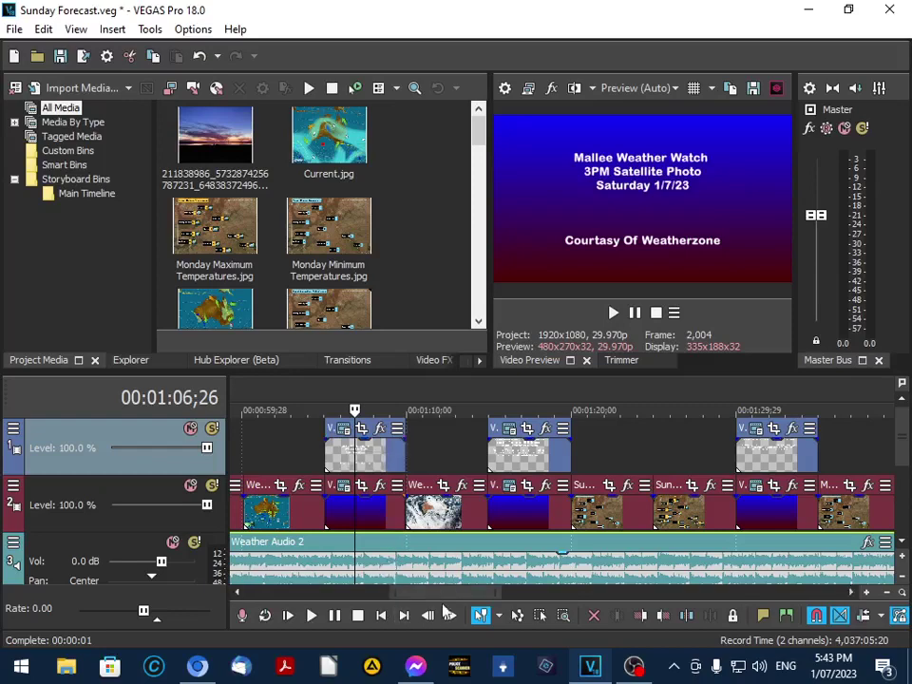
drag(442, 593, 373, 615)
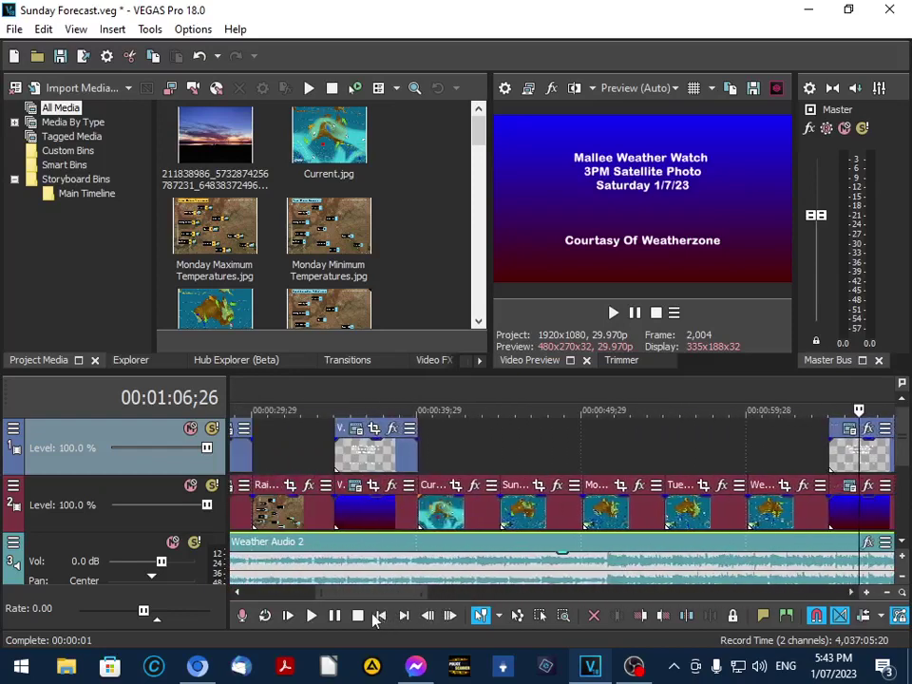
click(348, 411)
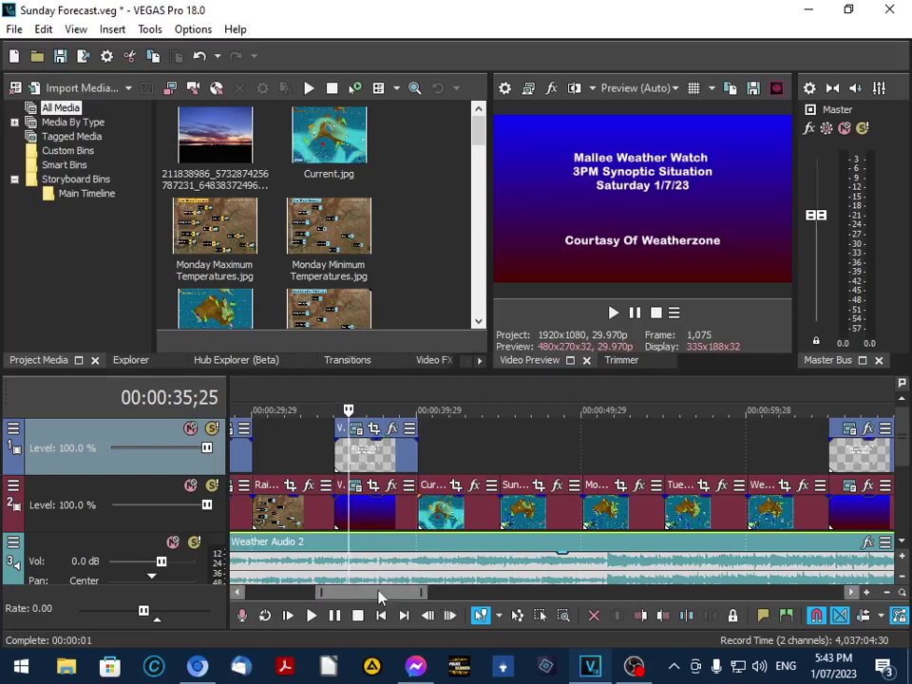
drag(362, 593, 345, 608)
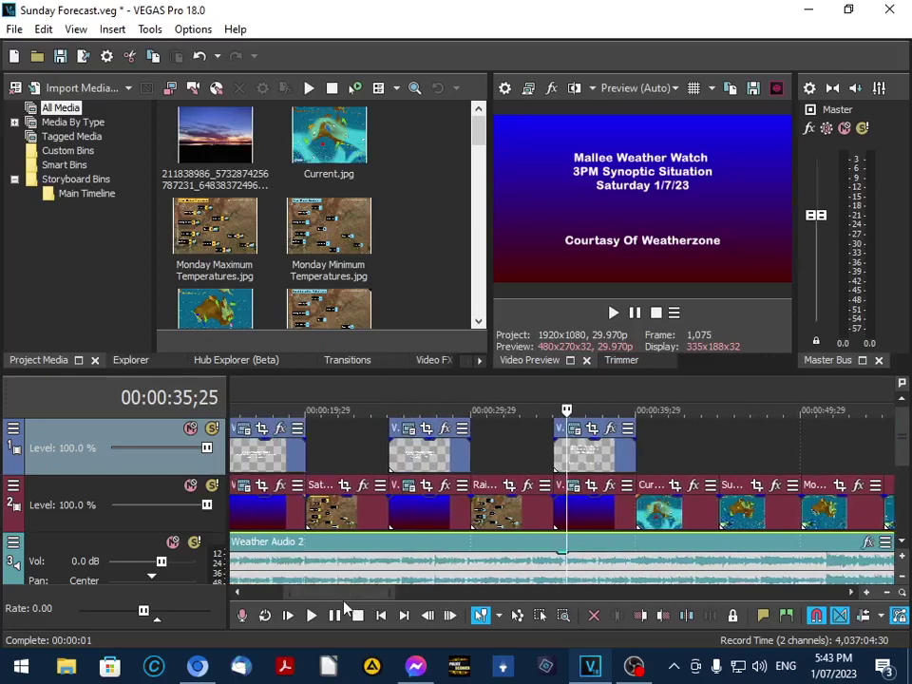
click(403, 411)
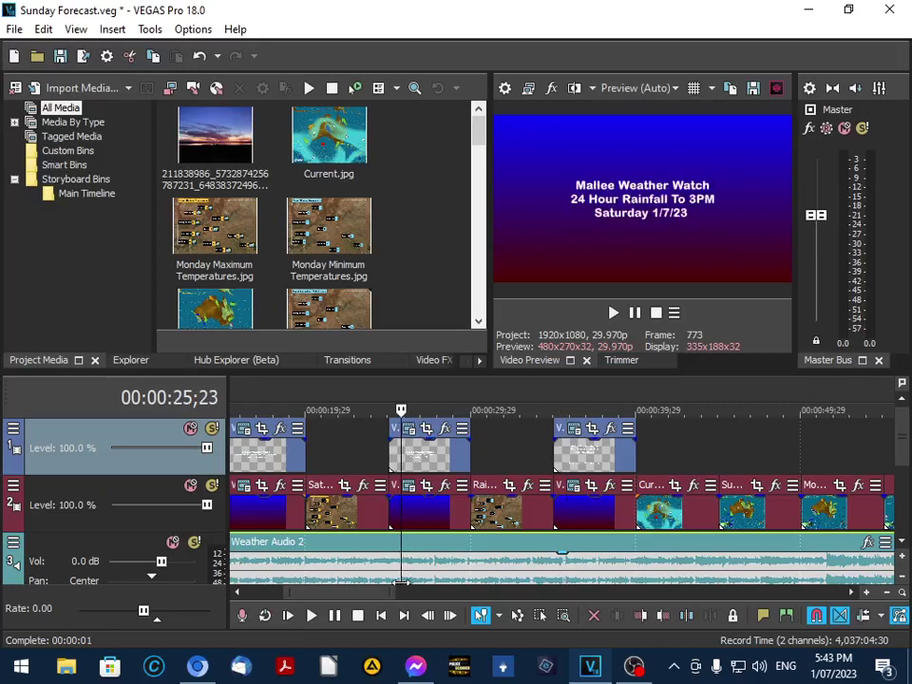
drag(345, 600, 330, 601)
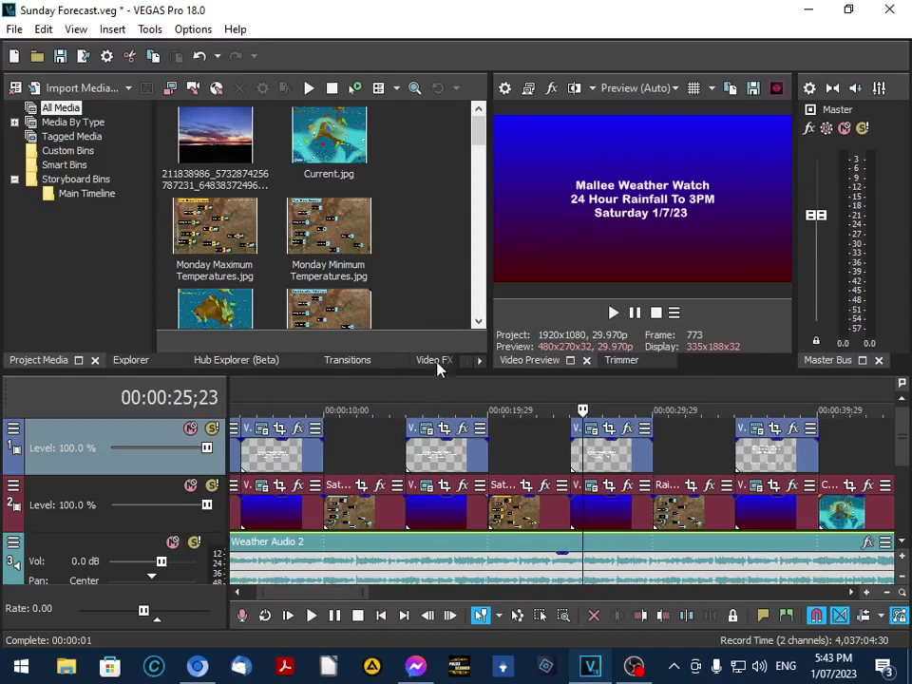
click(425, 411)
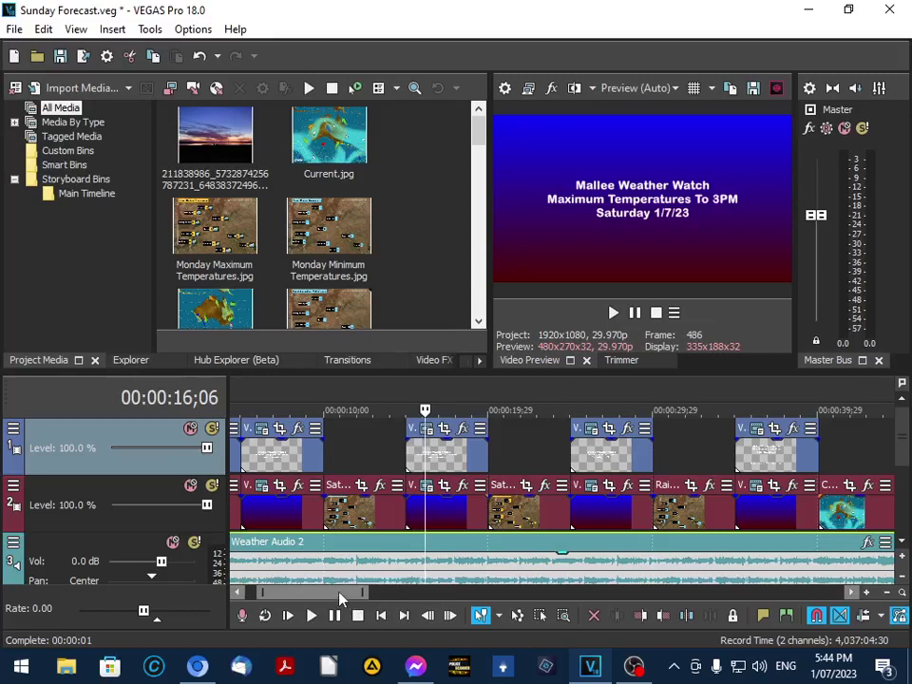
drag(342, 597, 316, 597)
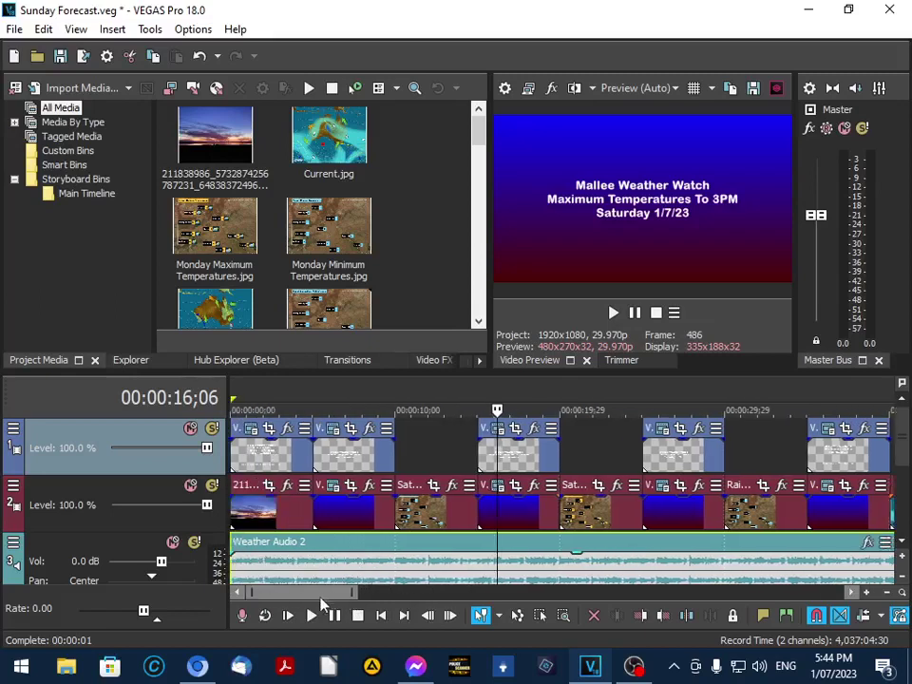
click(328, 418)
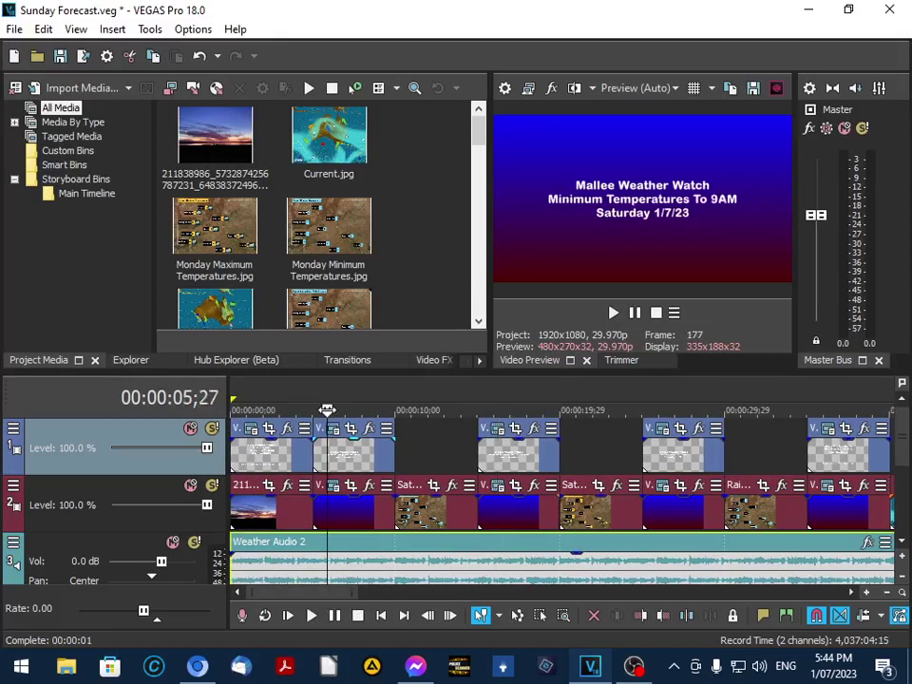
click(242, 410)
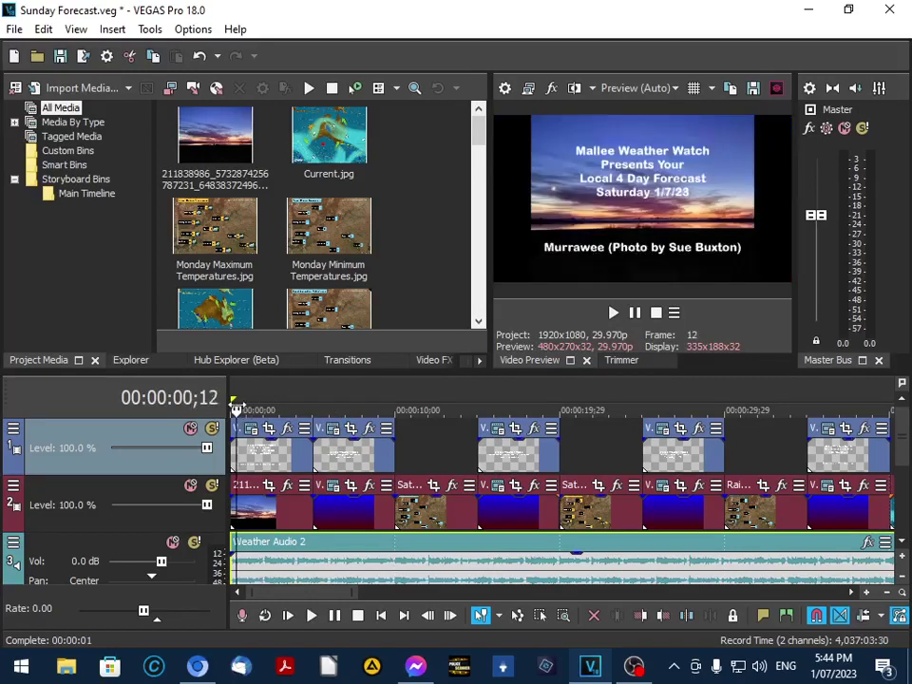
drag(237, 408, 238, 405)
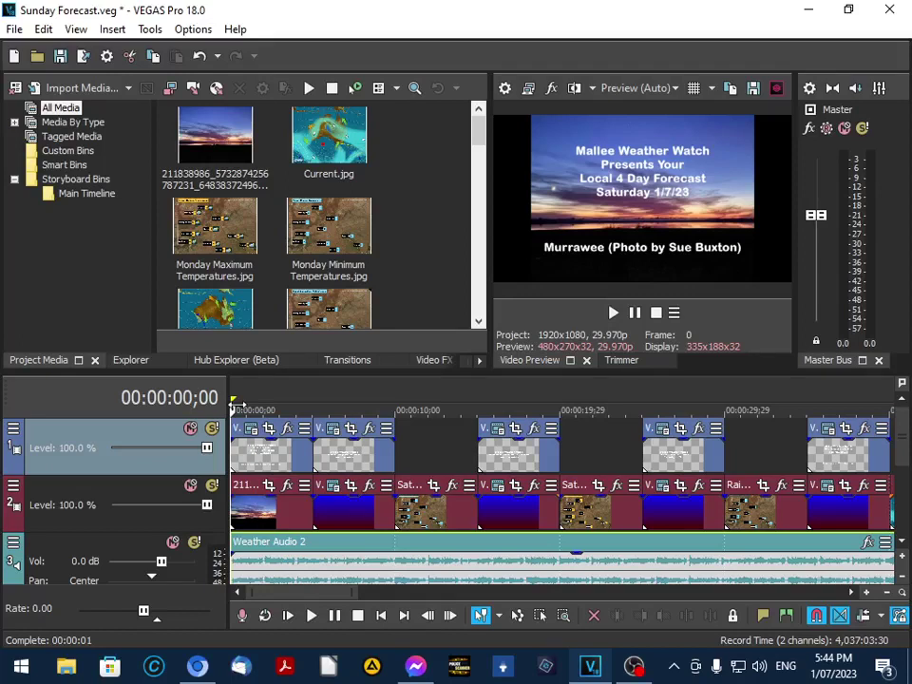
- Render the project as Sunday Forecast.mp4 into the Sunday Forecast folder within Daily Forecast, using MAGIX AVC/AAC MP4 and Internet HD 1080p 29.97 fps
click(9, 30)
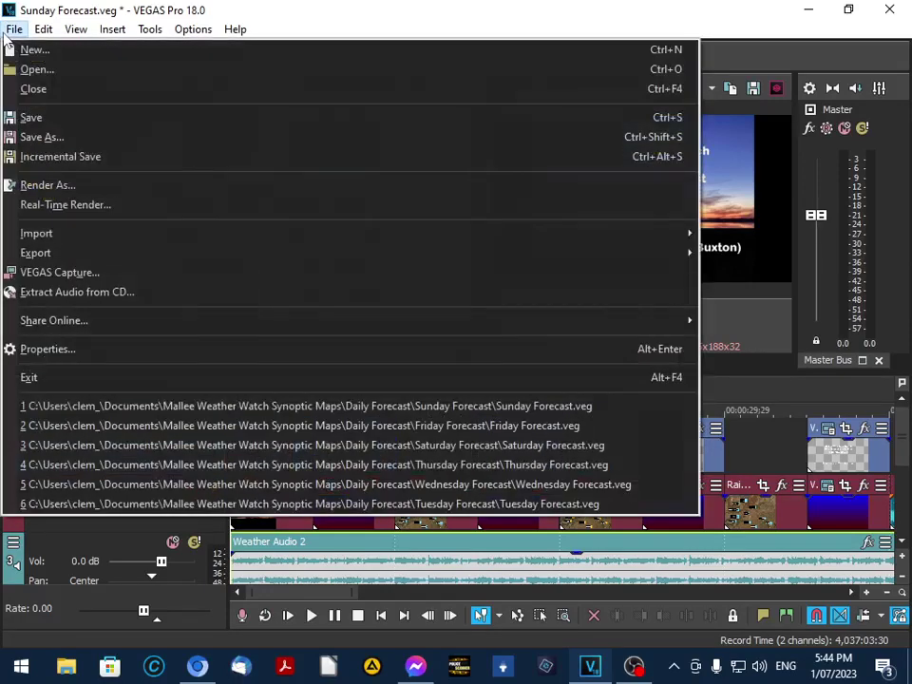
click(62, 184)
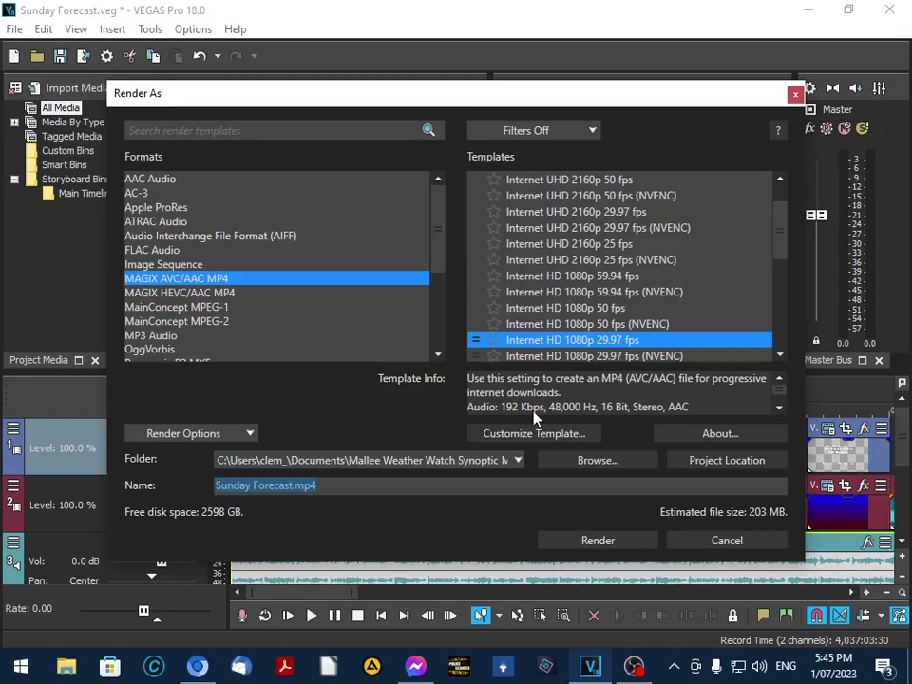
click(583, 465)
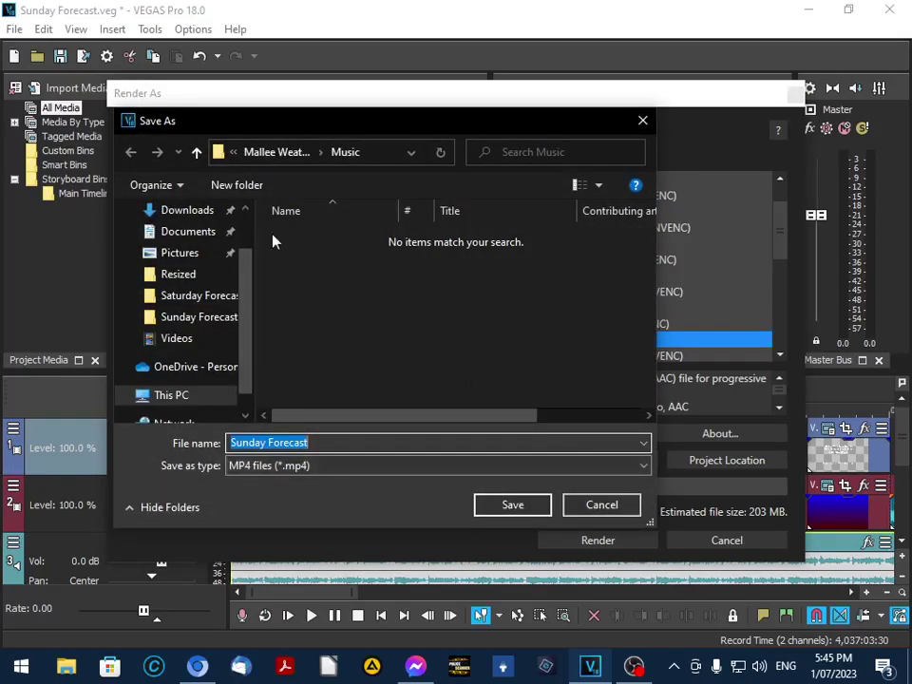
click(187, 239)
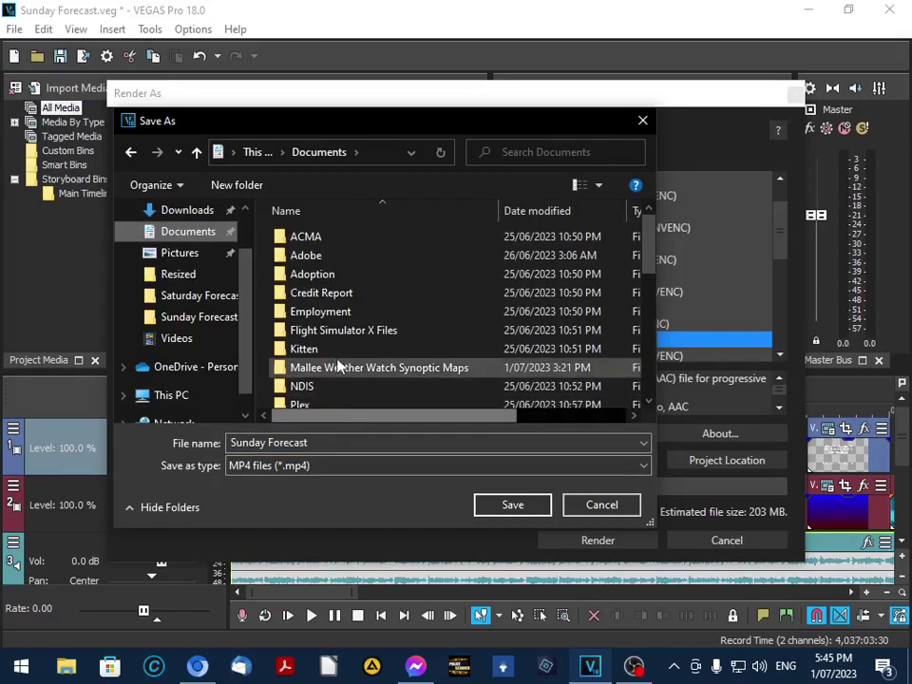
double_click(339, 368)
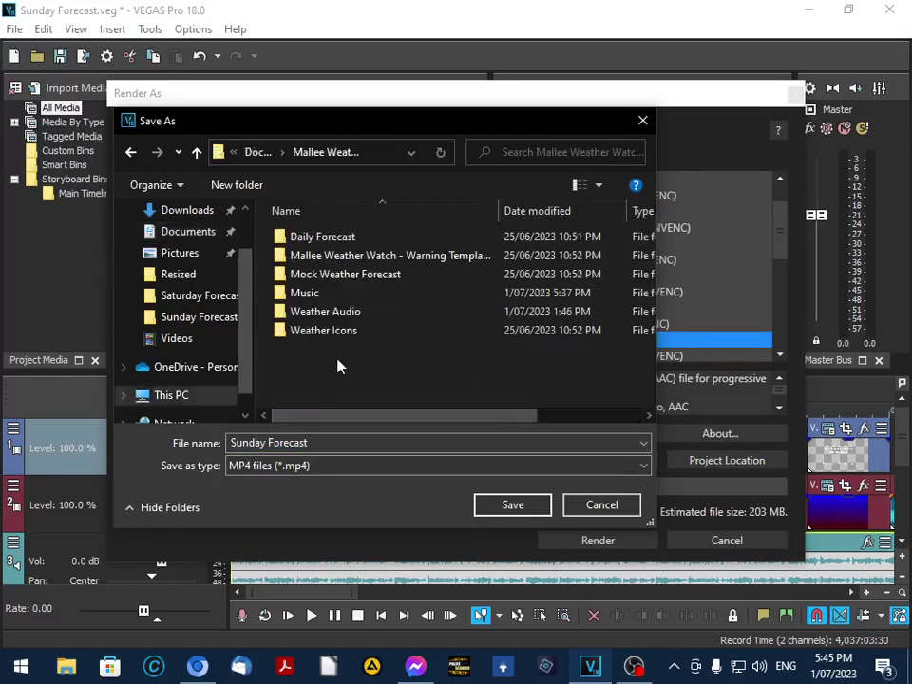
double_click(326, 240)
click(311, 295)
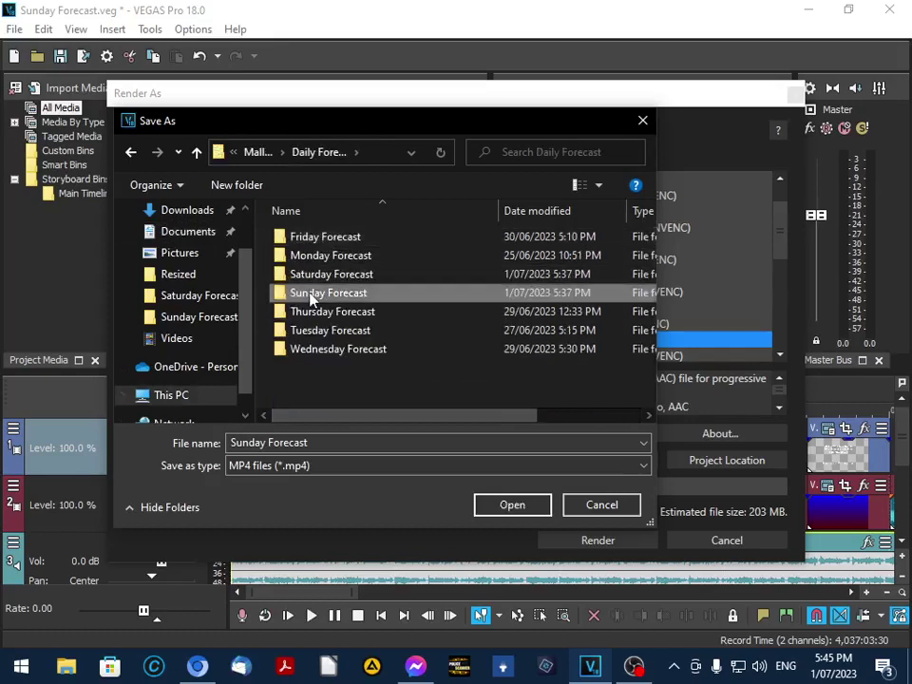
double_click(310, 295)
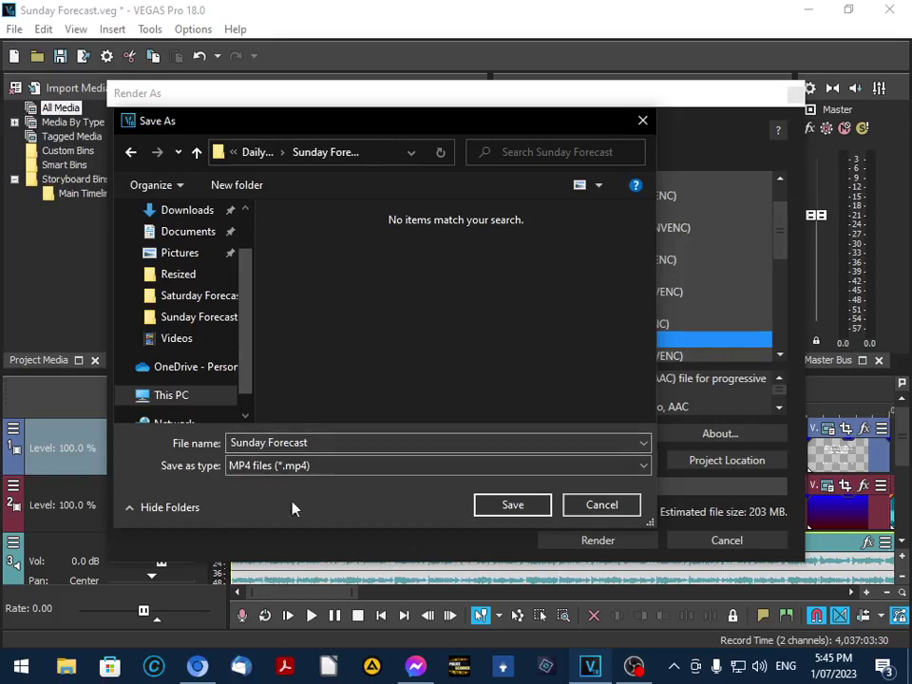
click(509, 508)
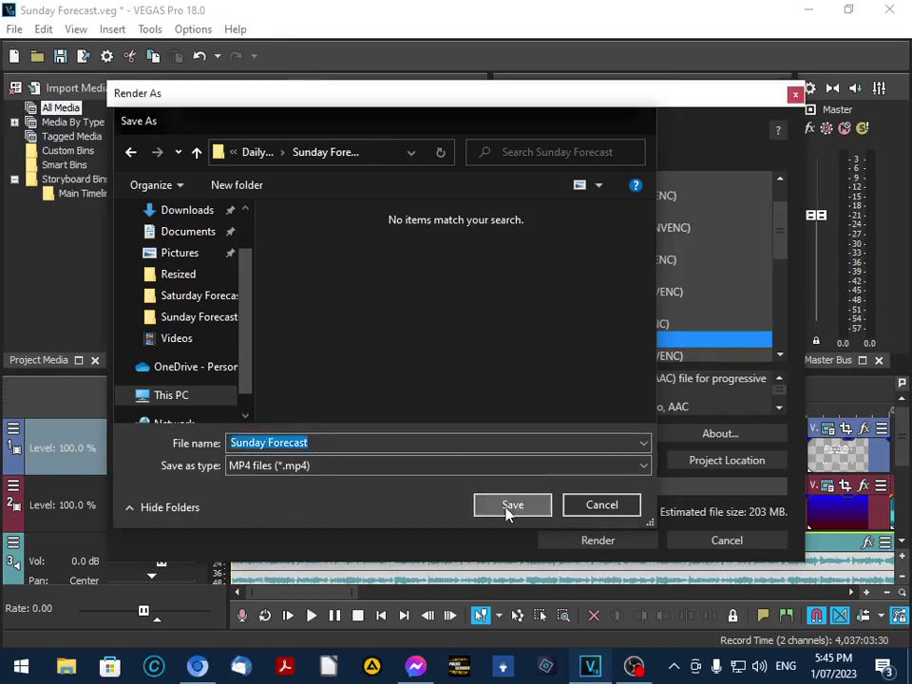
click(582, 546)
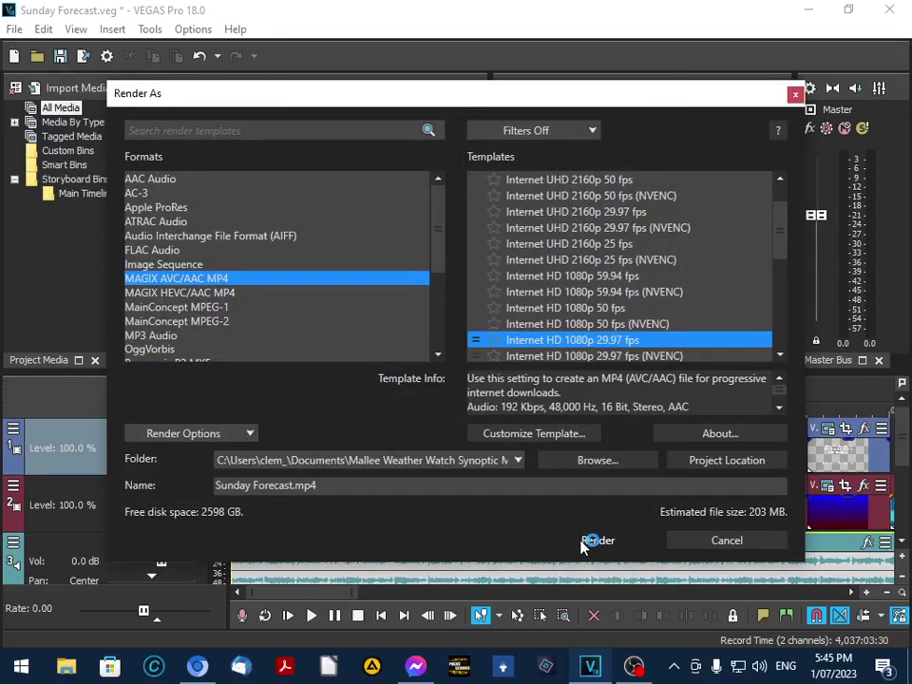